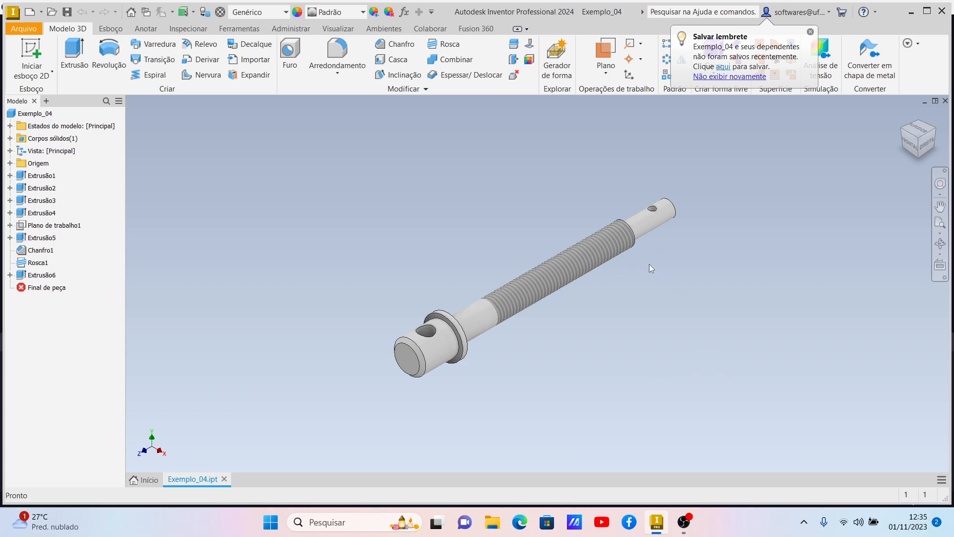
- Examine the finished threaded shaft's profile from the right side, then restore the home isometric view
left_click(927, 146)
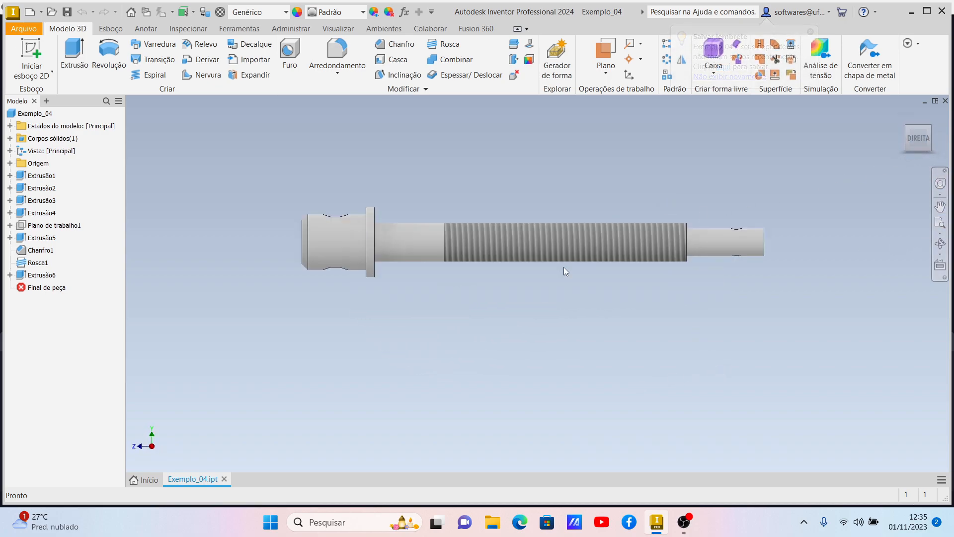
scroll(564, 253, "up", 4)
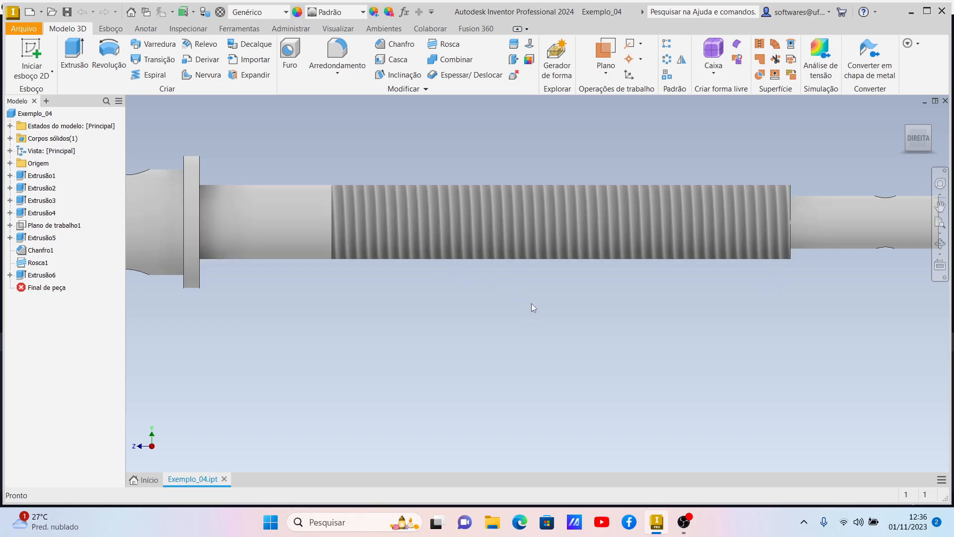
left_click(923, 141)
left_click(902, 114)
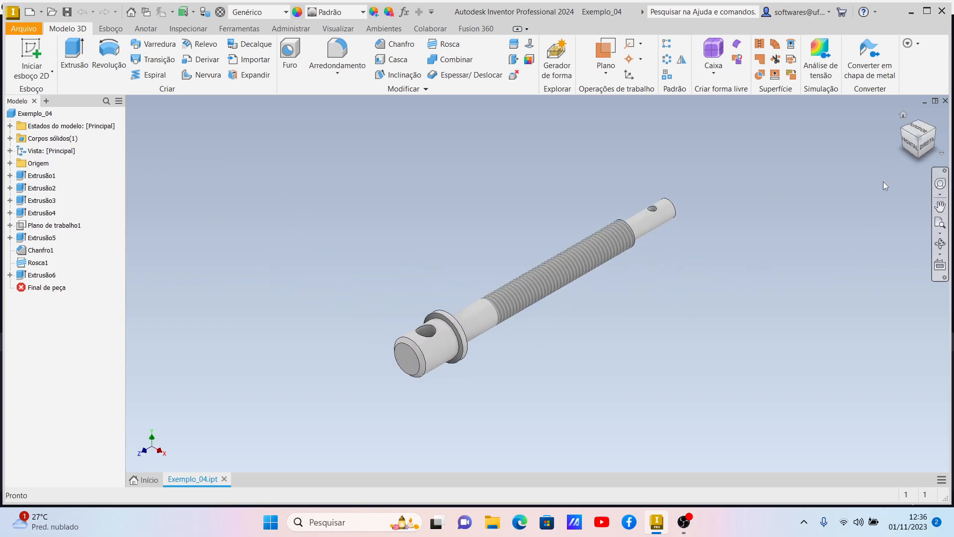
- Create a new part file from the Standard.ipt template
left_click(111, 31)
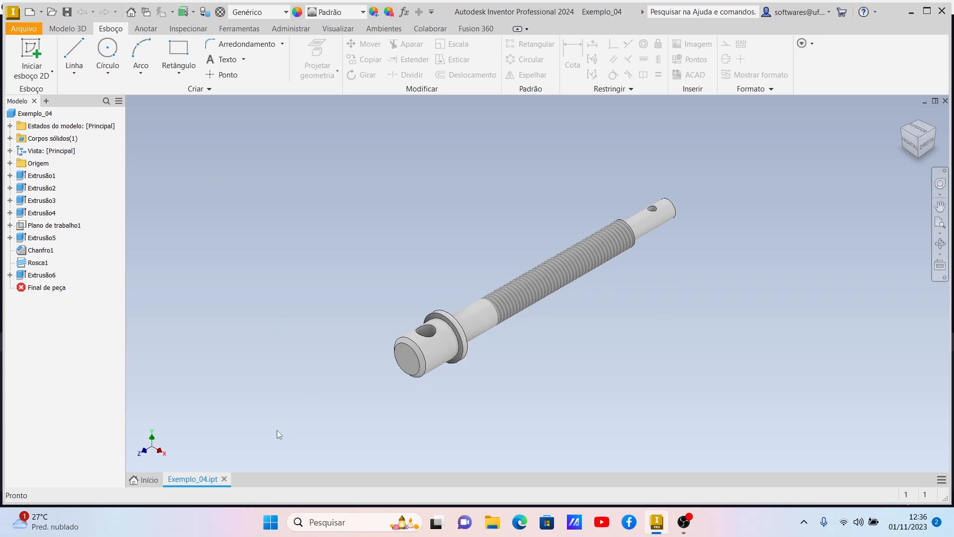
left_click(22, 33)
left_click(36, 80)
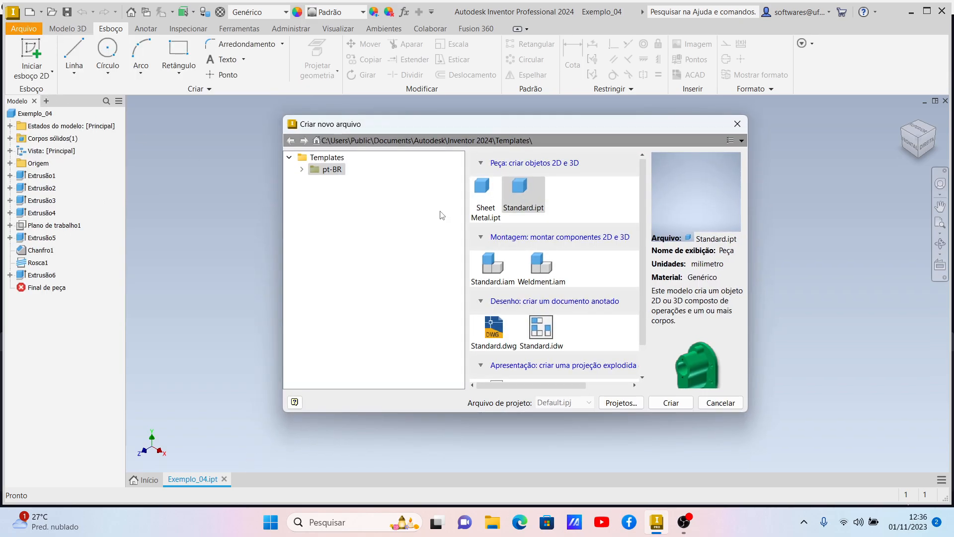
left_click(655, 402)
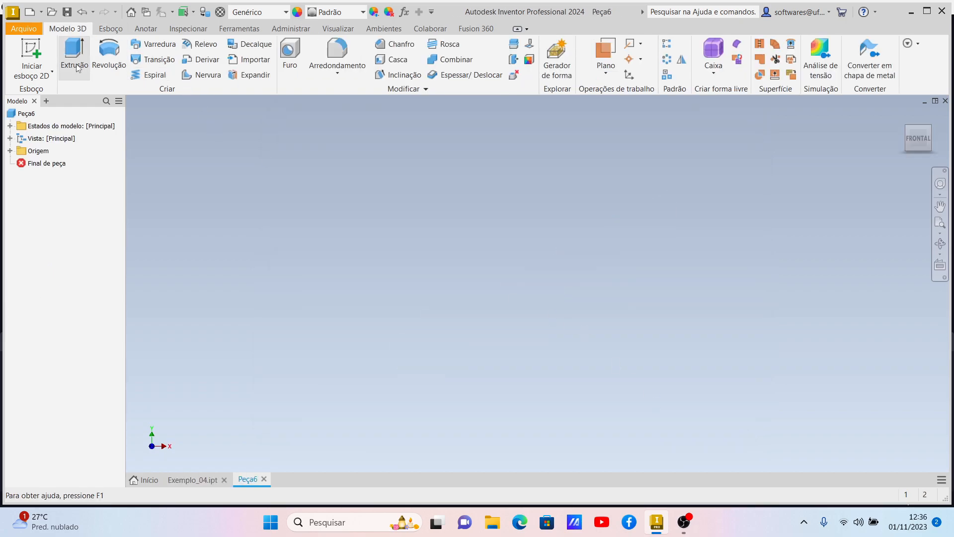
- Start a 2D sketch on the horizontal XZ origin plane
left_click(30, 47)
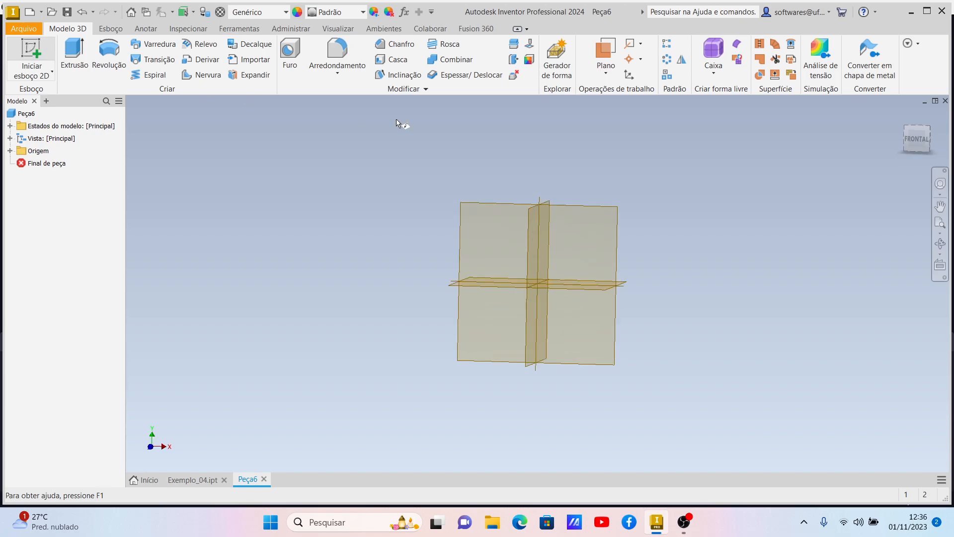
left_click(919, 128)
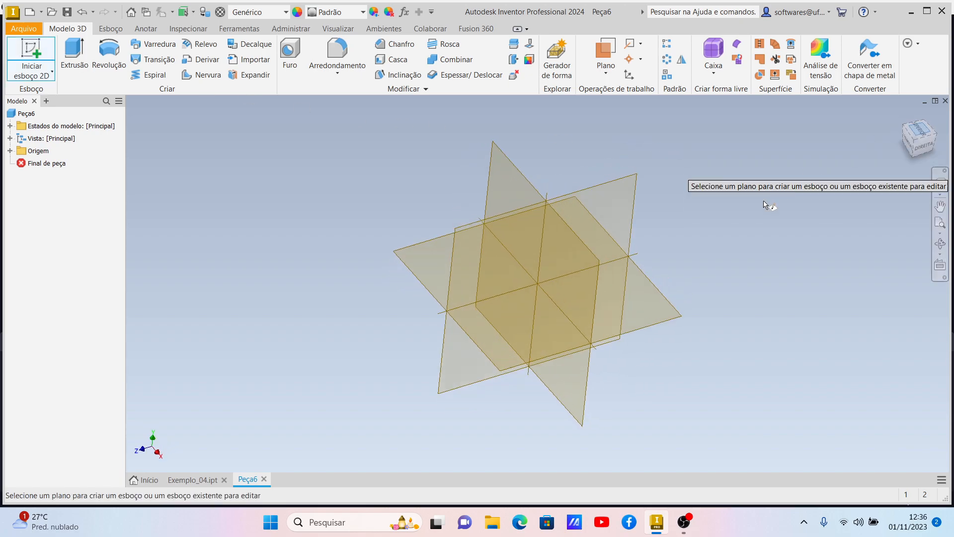
left_click(442, 242)
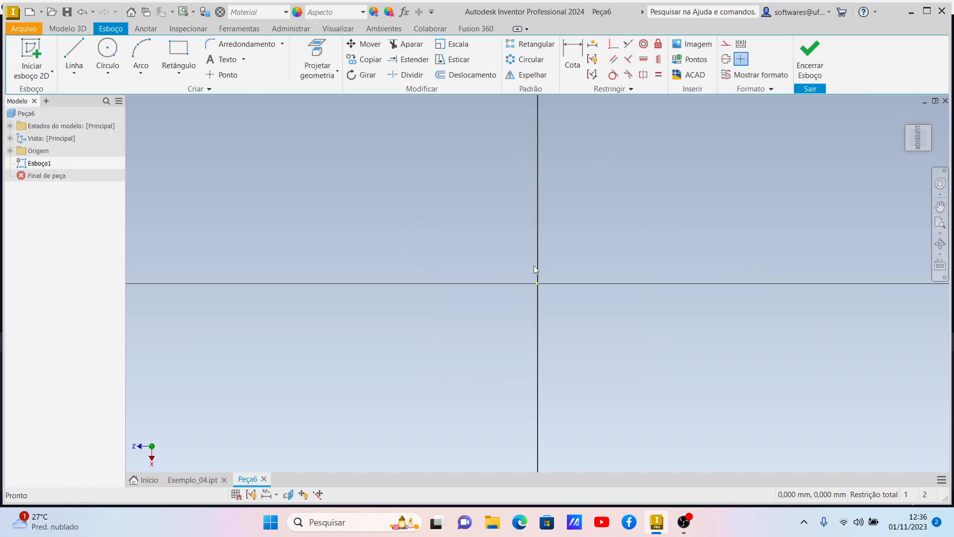
- Draw a vertical line about 94 mm long upward from the sketch origin as the shaft head's end face
scroll(663, 259, "up", 3)
scroll(663, 258, "down", 7)
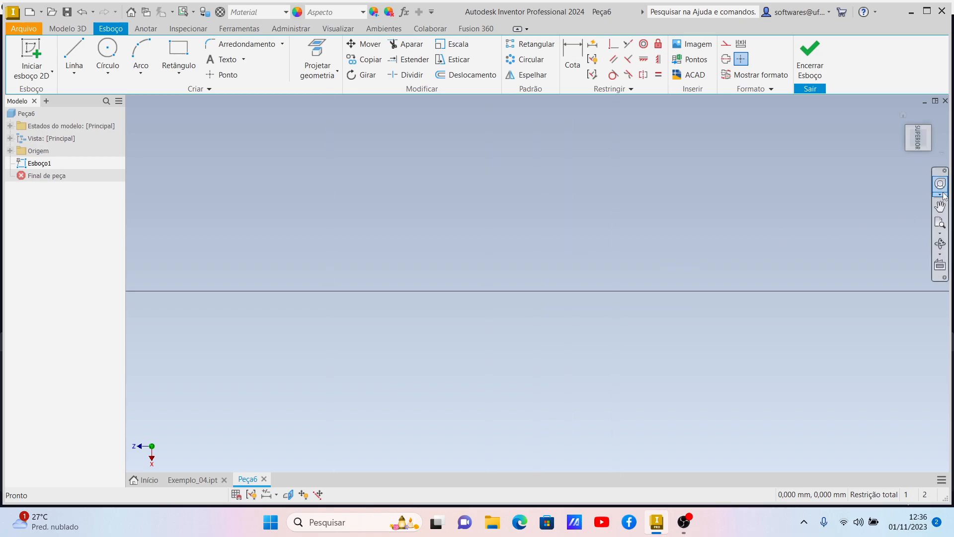
left_click(922, 143)
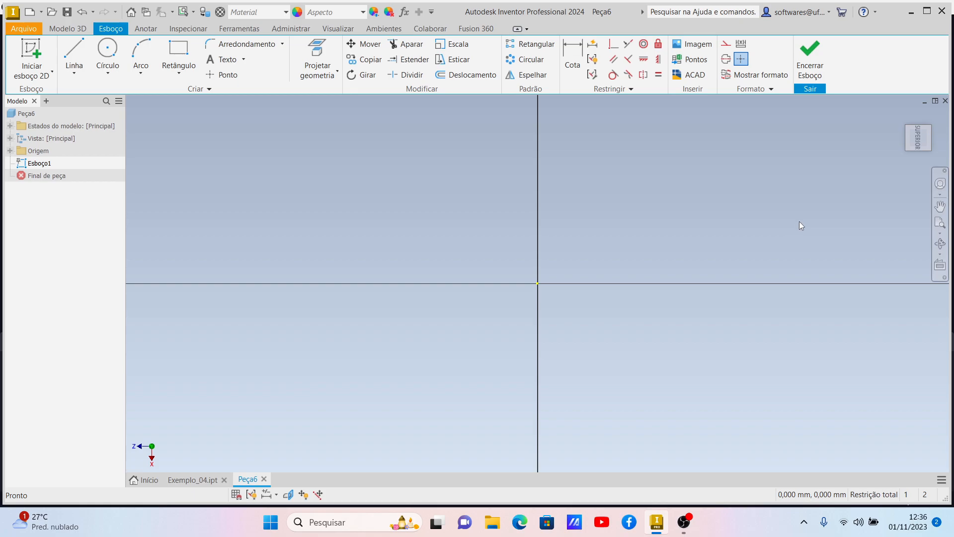
scroll(637, 254, "down", 1)
scroll(637, 255, "up", 5)
scroll(637, 255, "up", 1)
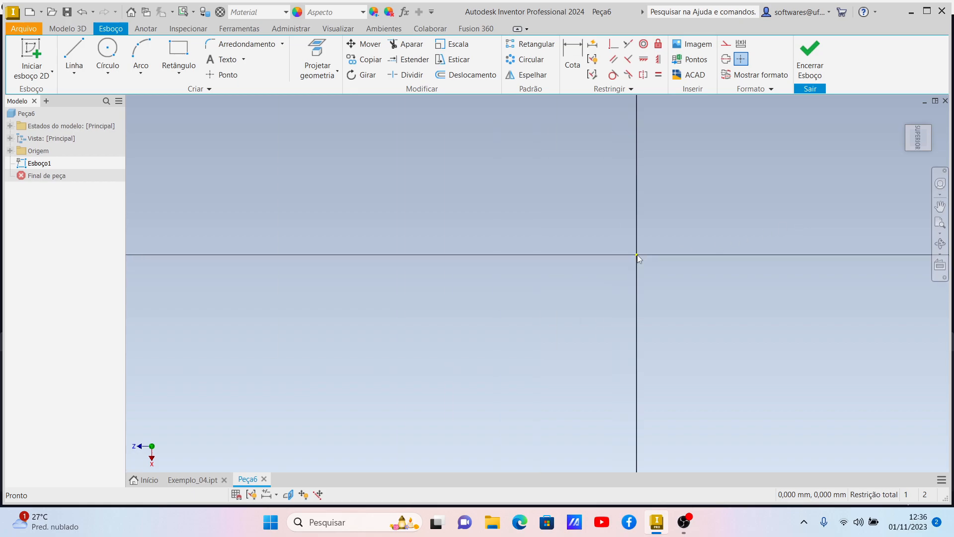
left_click(72, 50)
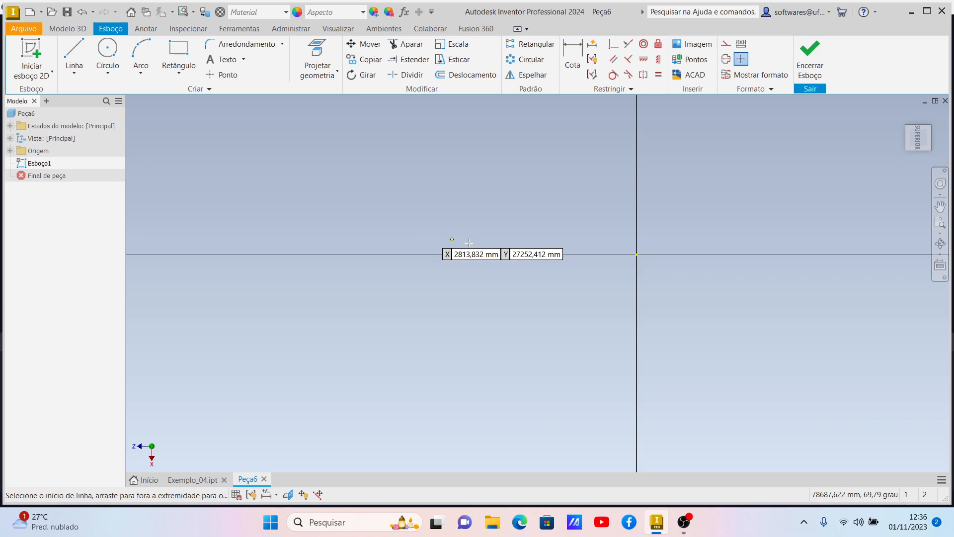
left_click(636, 255)
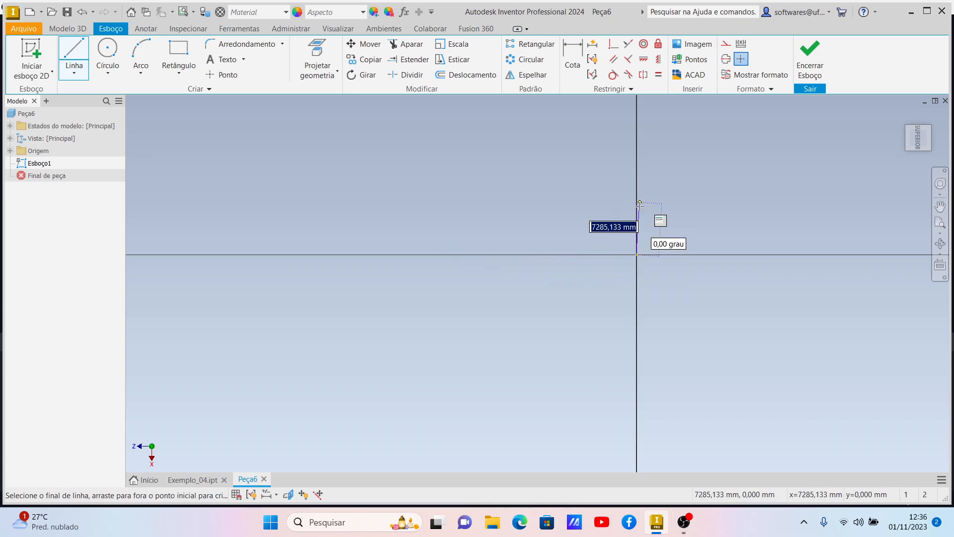
scroll(635, 232, "down", 8)
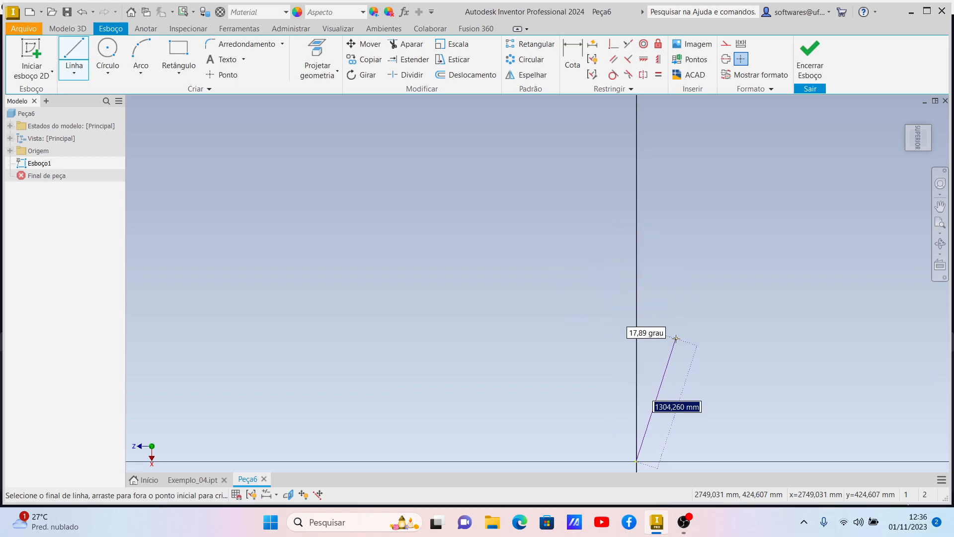
scroll(639, 399, "up", 3)
scroll(642, 403, "up", 4)
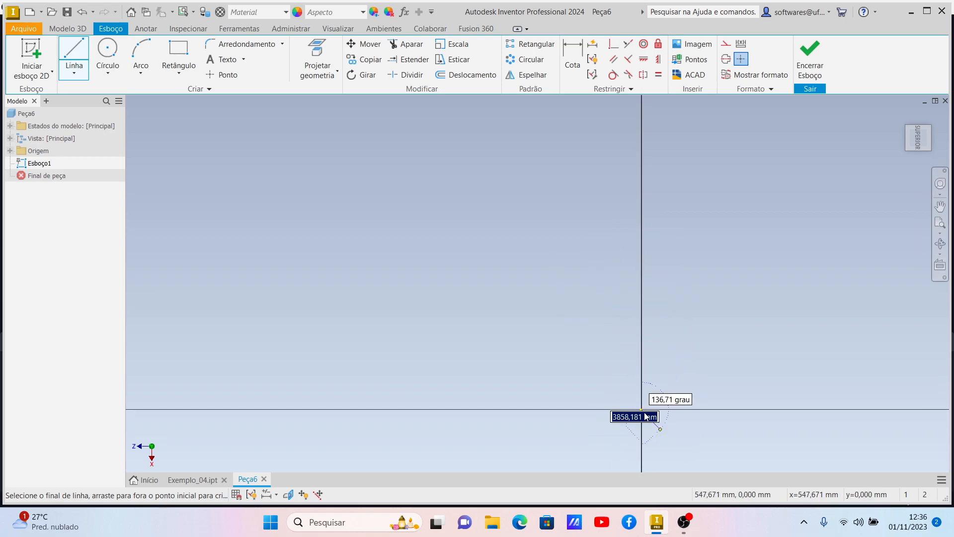
scroll(641, 381, "down", 1)
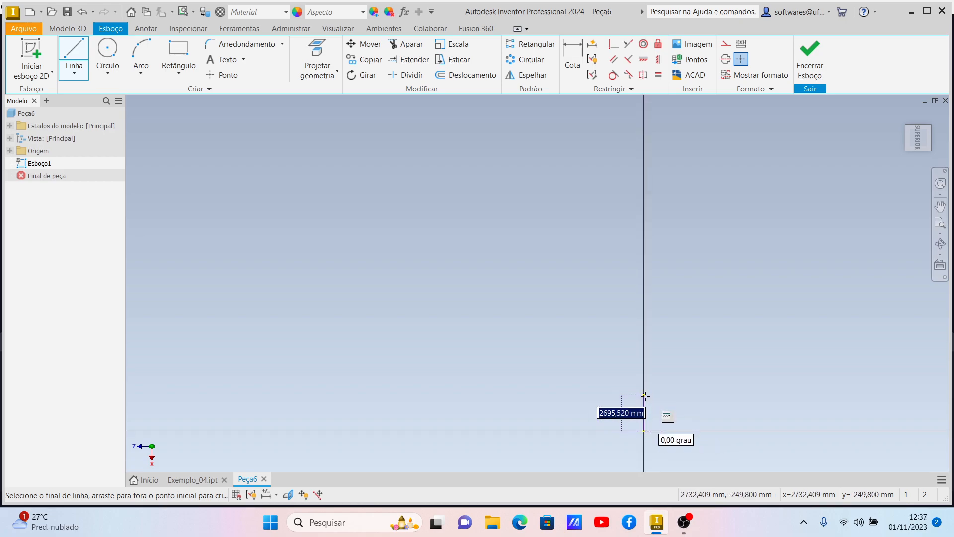
scroll(647, 394, "down", 3)
left_click(918, 147)
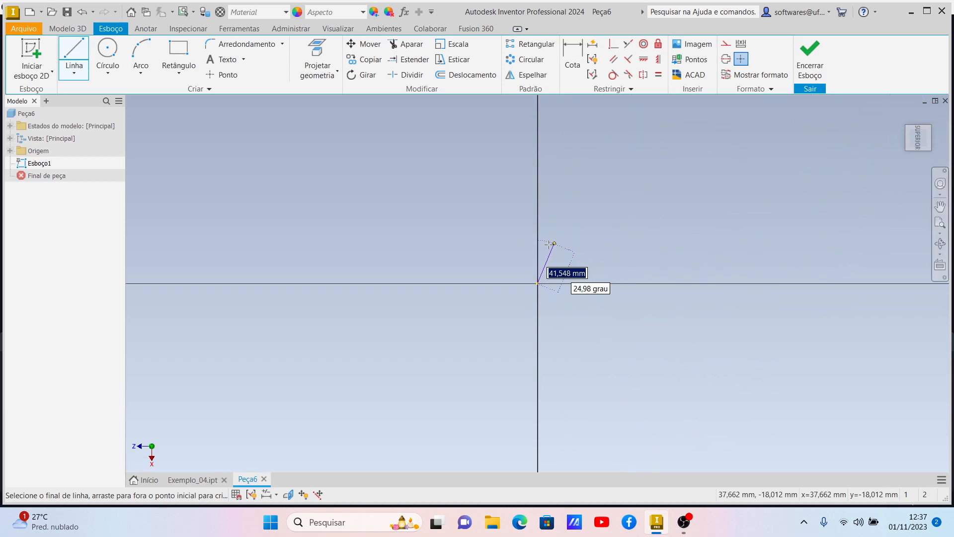
left_click(535, 183)
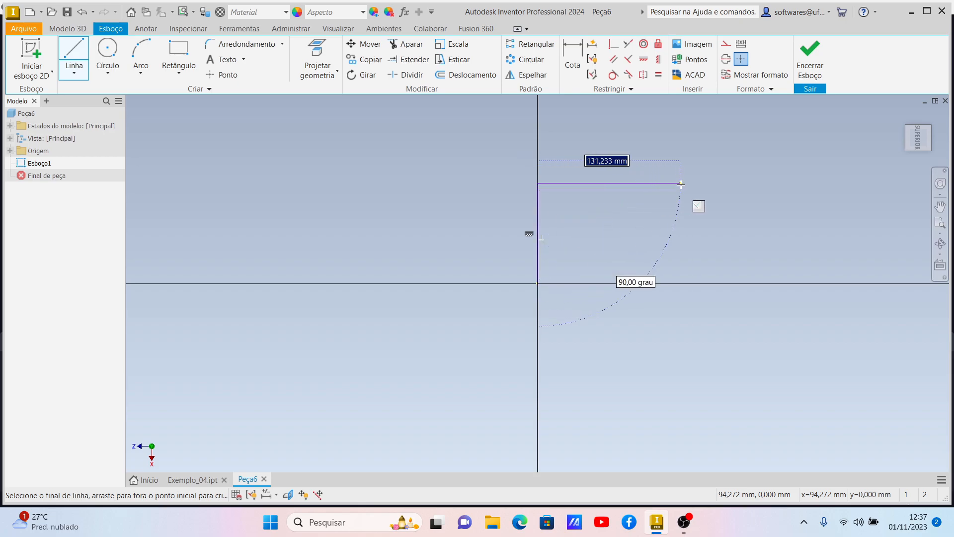
- Continue the outline with the head's edge about 177 mm long and a collar about 63 mm wide, rising 31 mm and dropping 58 mm
left_click(725, 183)
left_click(726, 150)
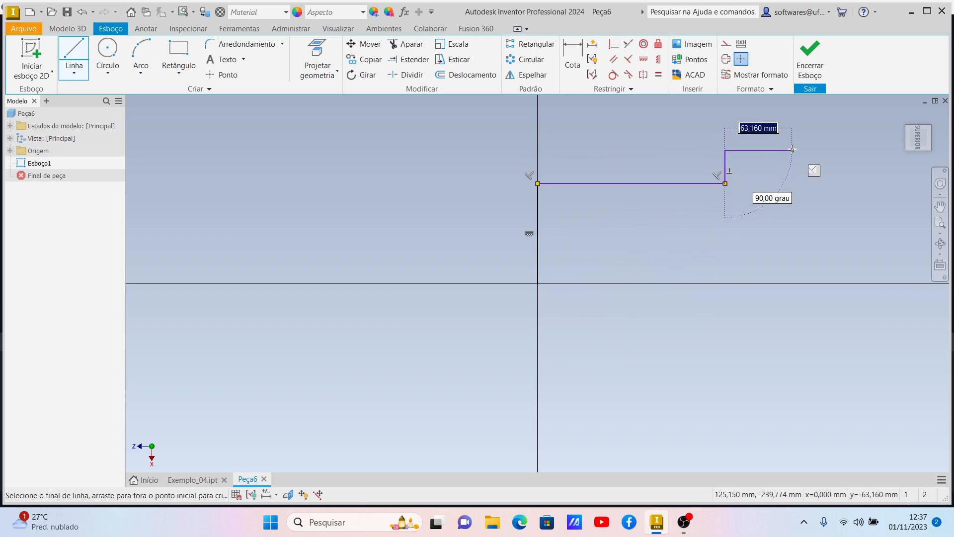
left_click(790, 212)
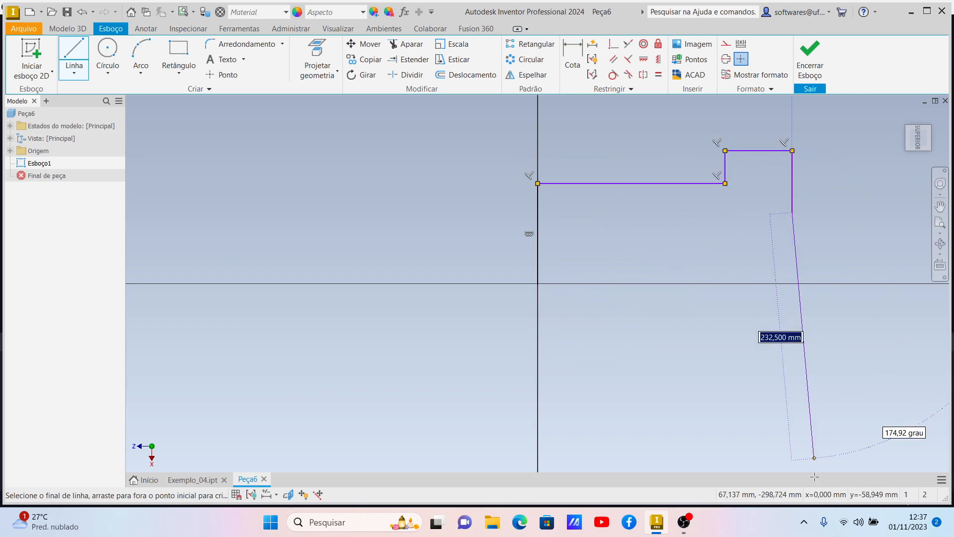
- Continue the outline with the shaft's edge about 1089 mm long, a step down of about 26 mm, and the narrower end's edge
scroll(872, 353, "down", 4)
scroll(872, 353, "up", 10)
scroll(872, 353, "up", 4)
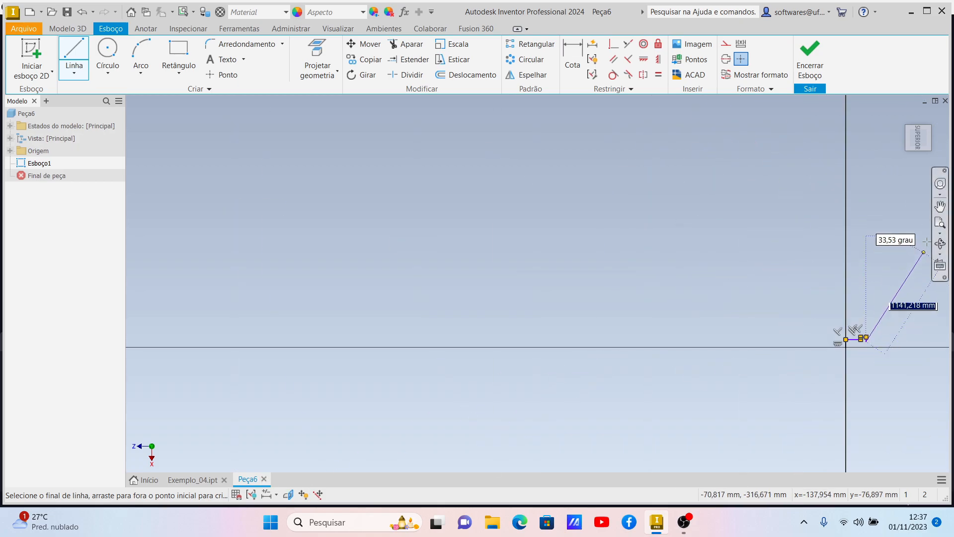
left_click(940, 207)
middle_click_drag(867, 243, 478, 260)
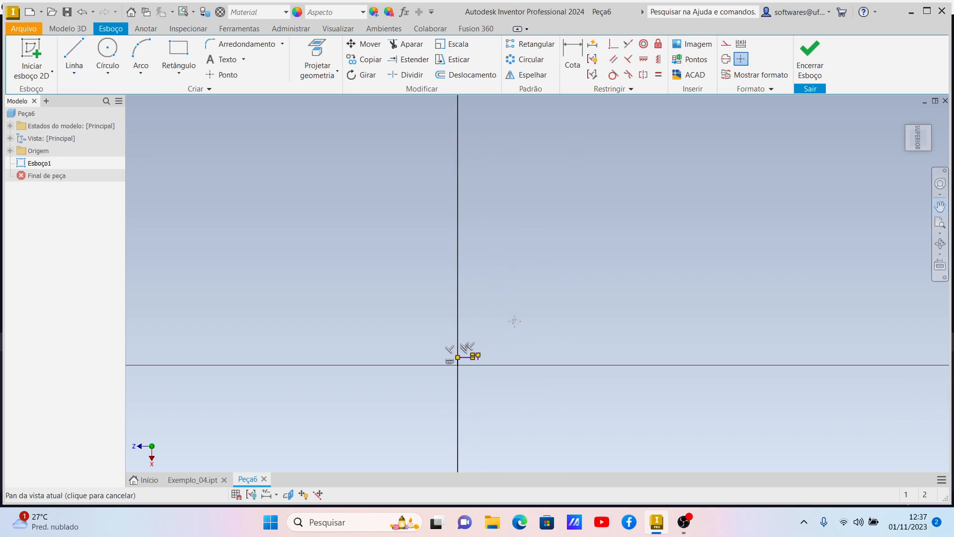
scroll(507, 339, "down", 2)
left_click(497, 361)
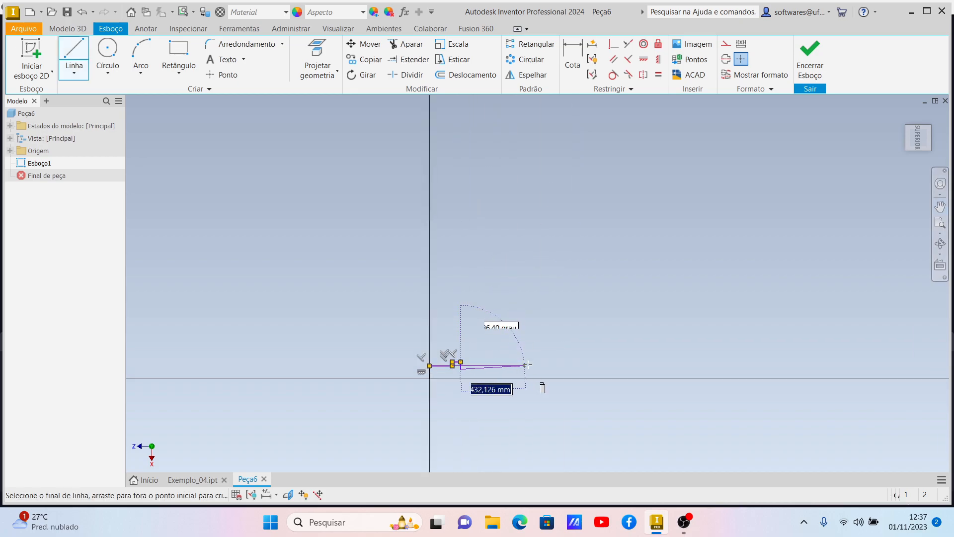
left_click(605, 366)
scroll(603, 367, "down", 3)
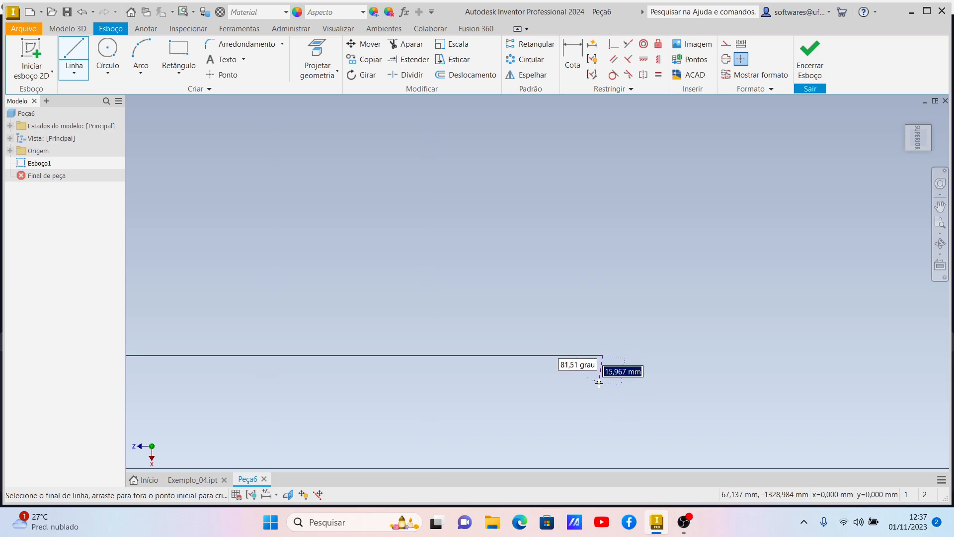
left_click(604, 398)
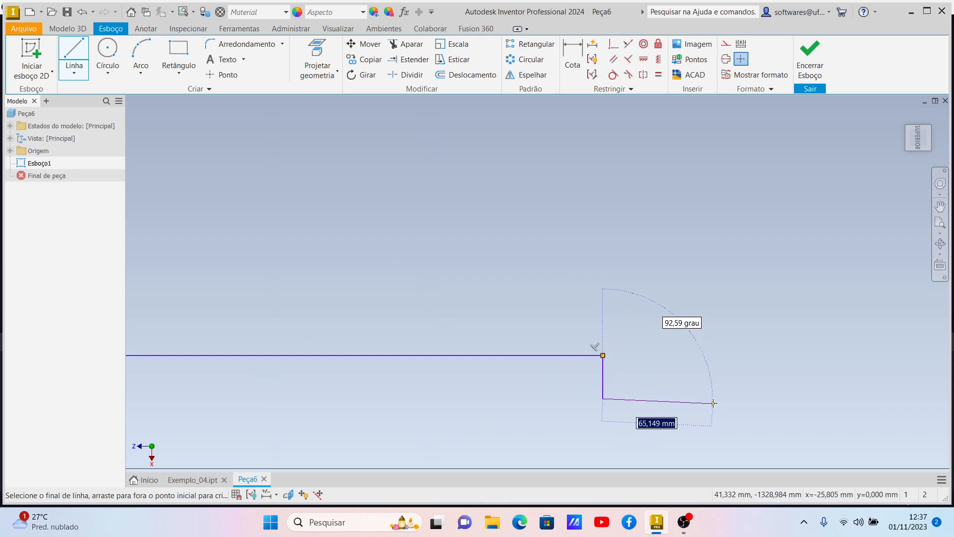
left_click(721, 418)
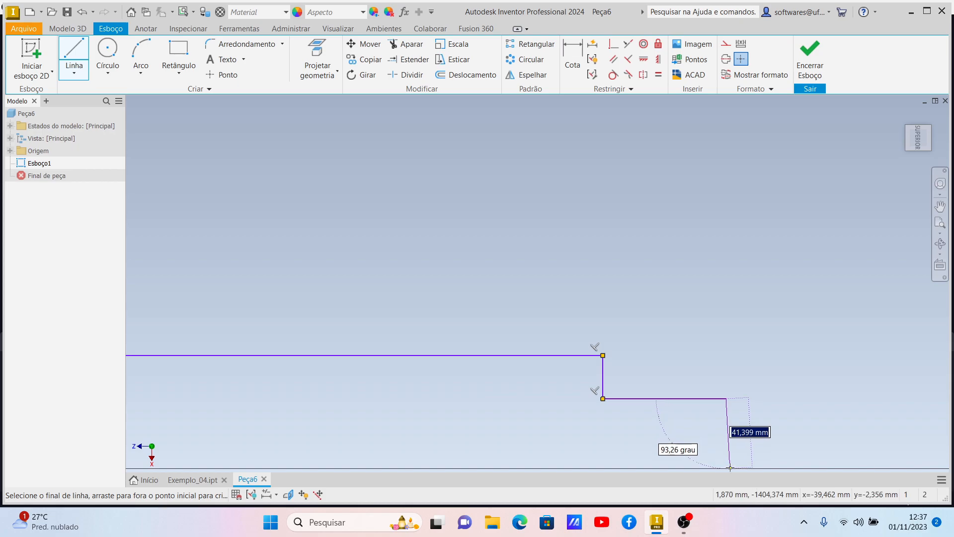
- Close the half profile with the end face down to the horizontal axis and a line about 1402 mm long back to the origin
scroll(666, 468, "down", 10)
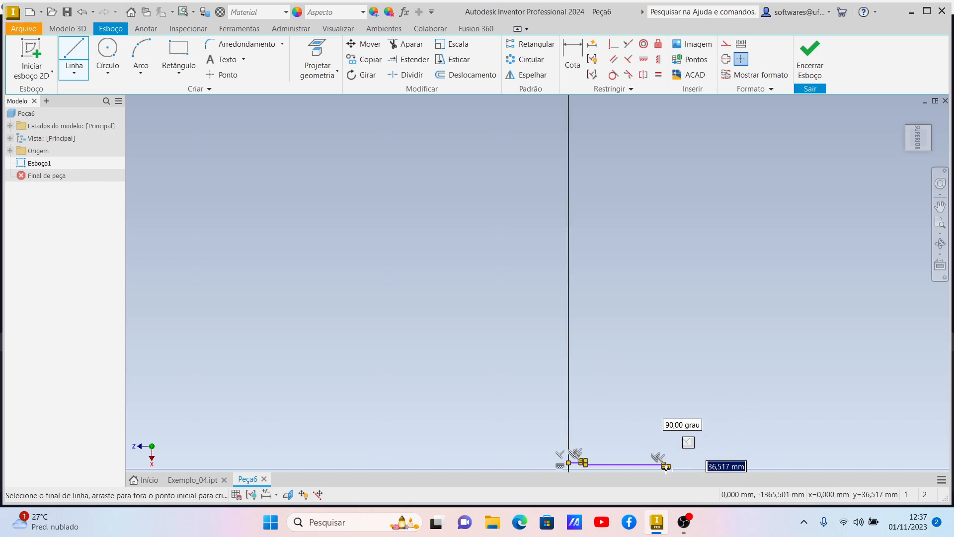
left_click(940, 207)
mouse_move(632, 465)
left_mouse_down()
mouse_move(635, 325)
mouse_move(585, 262)
left_mouse_up()
scroll(529, 224, "up", 5)
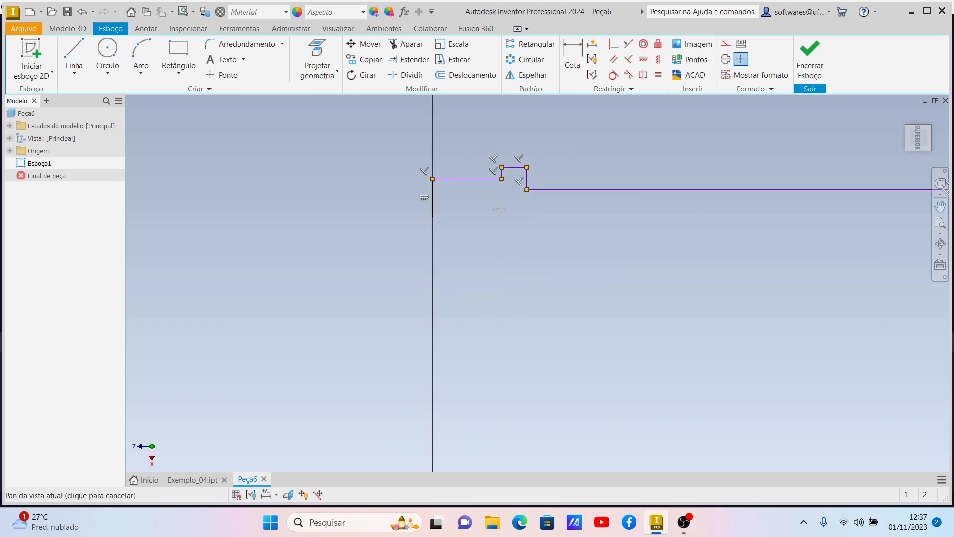
key("Escape")
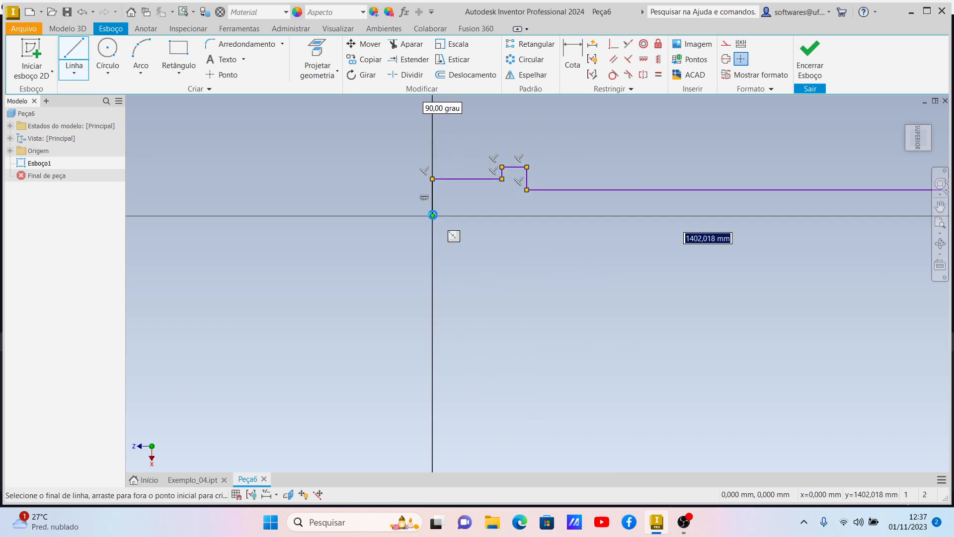
key("Escape")
- Dimension the horizontal edge of the shaft head and set its length to 23 mm
scroll(563, 281, "down", 4)
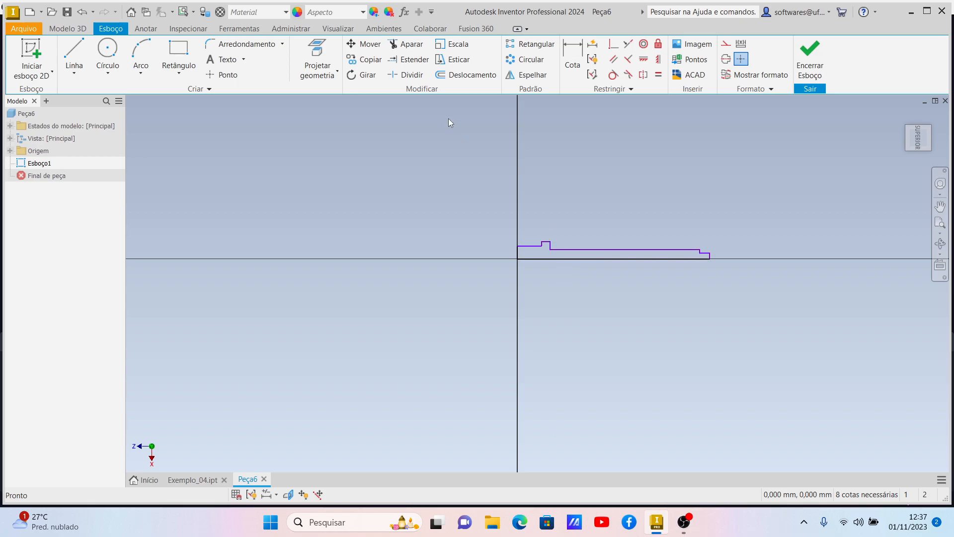
left_click(562, 75)
scroll(527, 239, "up", 4)
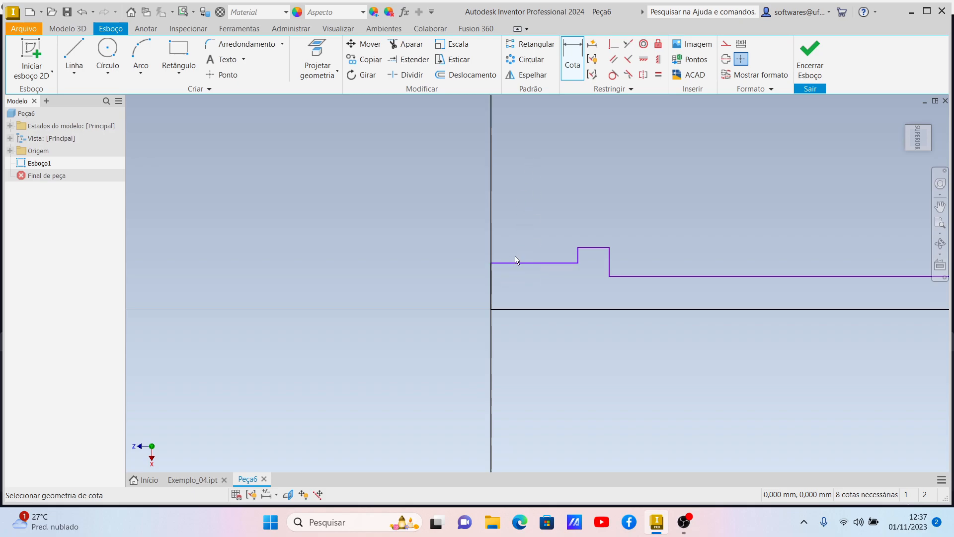
left_click(508, 266)
left_click(517, 247)
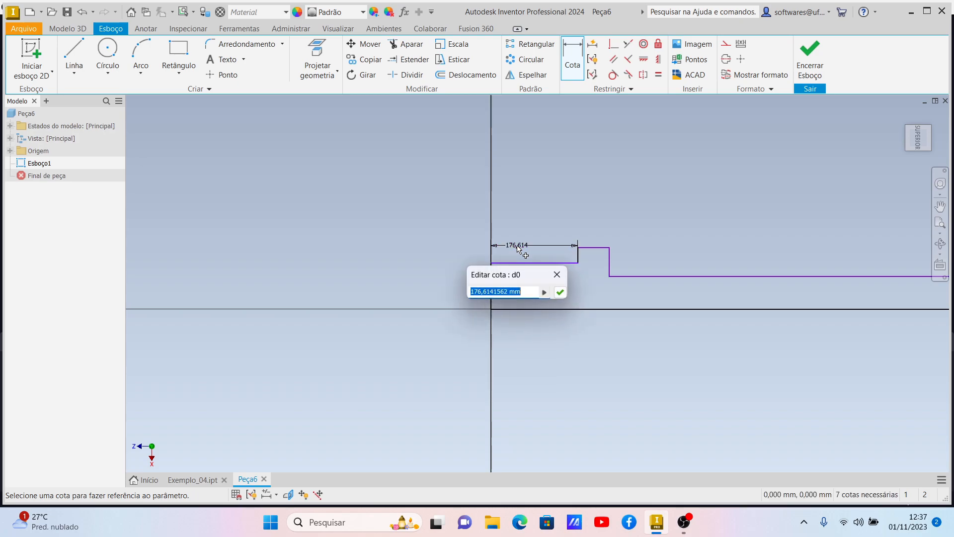
type("23")
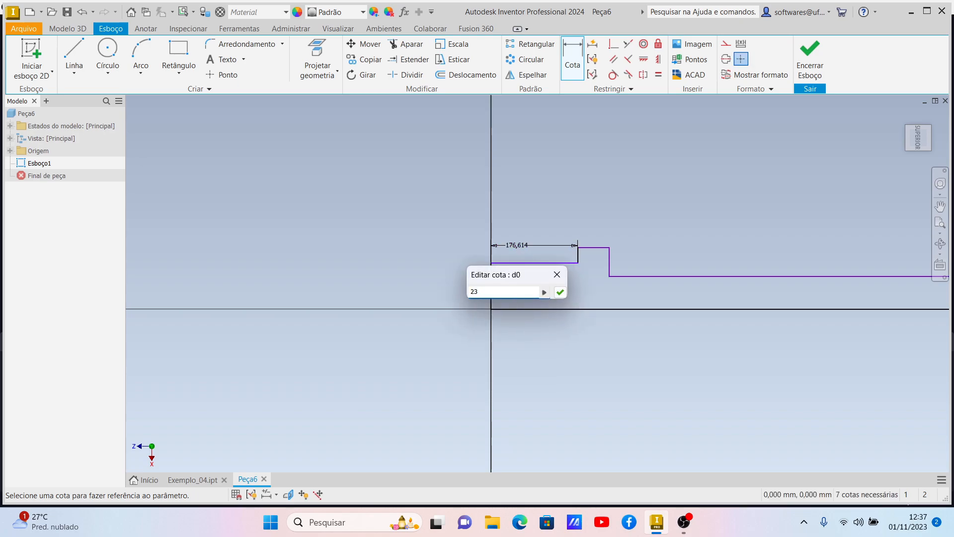
key("Return")
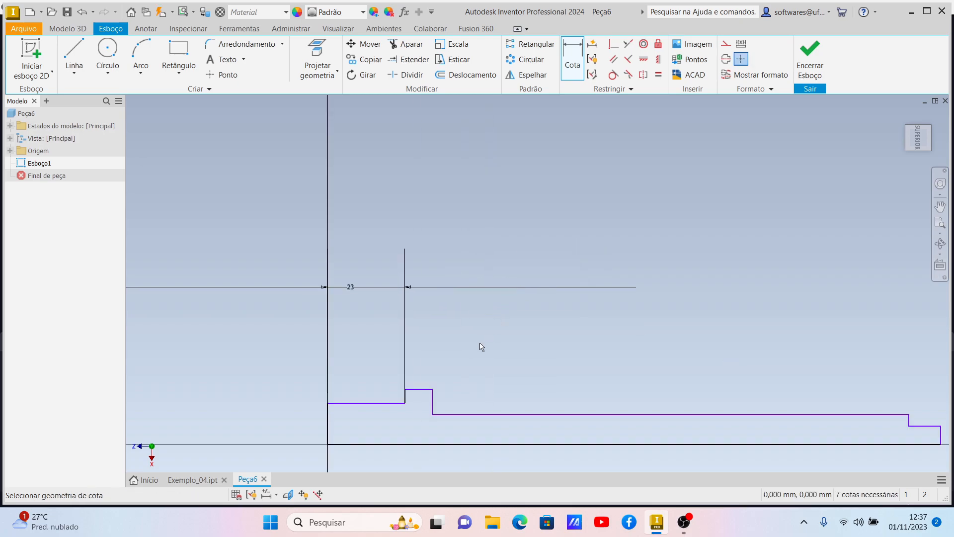
- Dimension the collar's width to 3 mm and the long shaft edge beside it to 112 mm
left_click(420, 391)
left_click(425, 338)
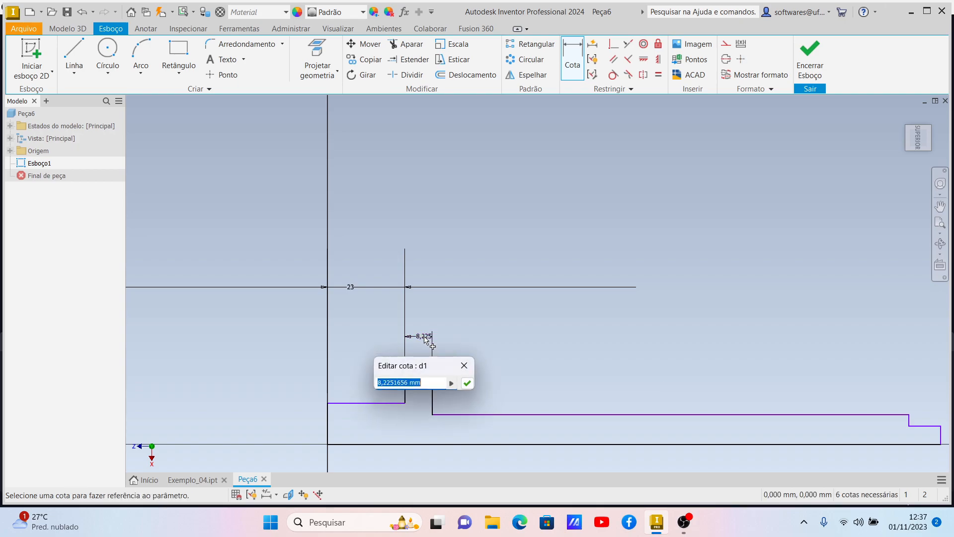
type("3")
key("Return")
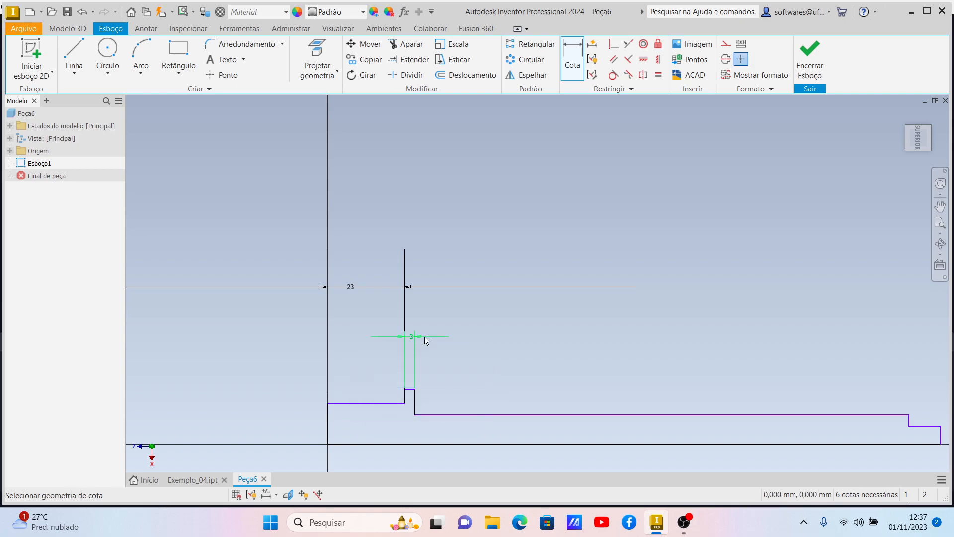
left_click(483, 415)
left_click(483, 395)
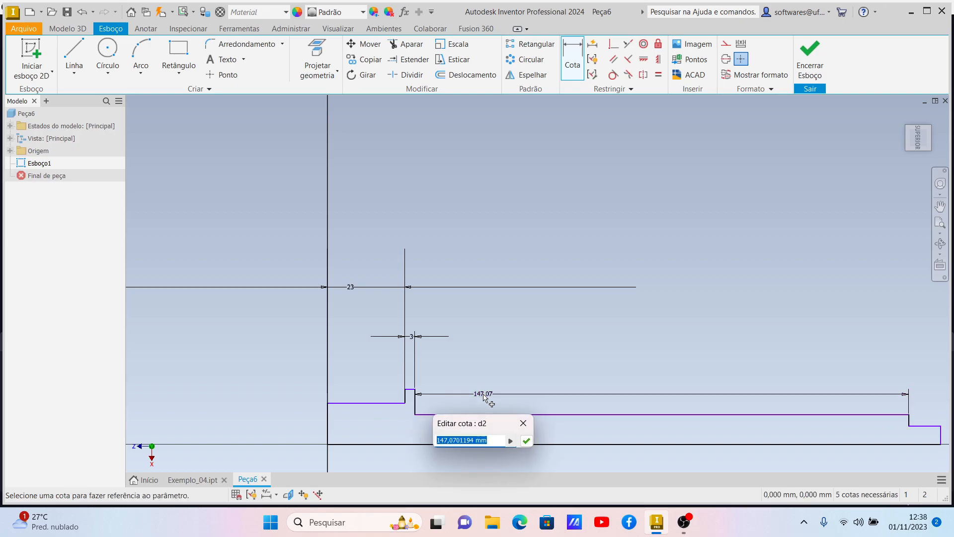
type("112")
key("Return")
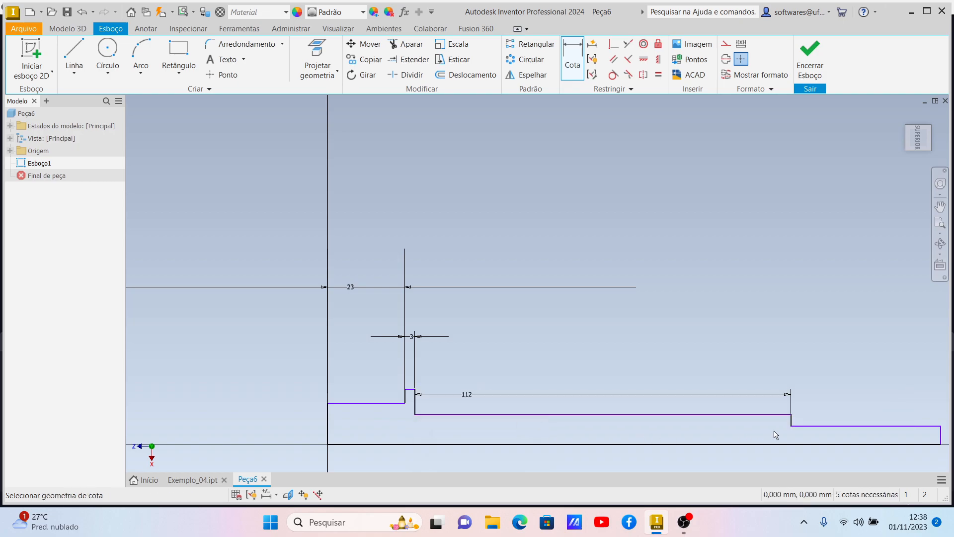
- Dimension the horizontal edge of the shaft's narrower end and set its length to 28 mm
left_click(854, 425)
left_click(847, 416)
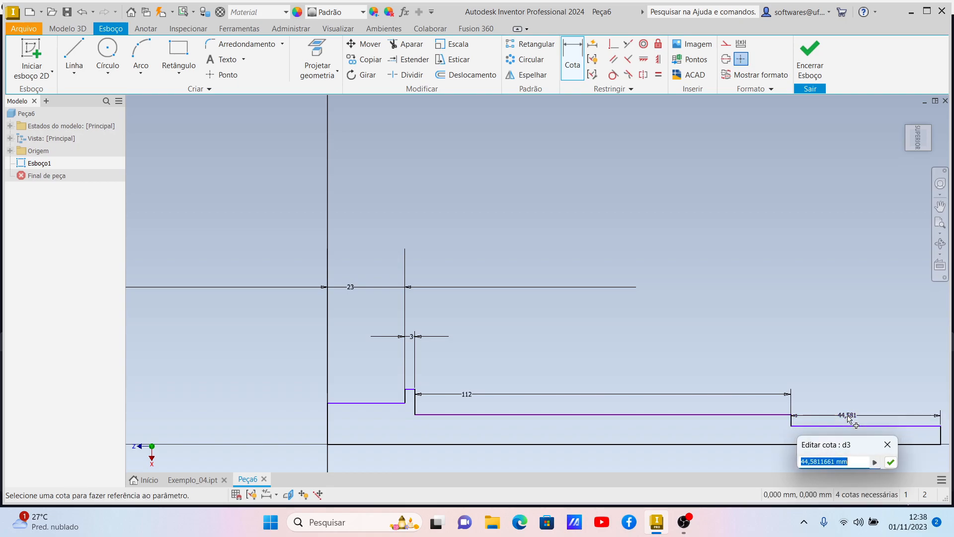
type("28")
key("Return")
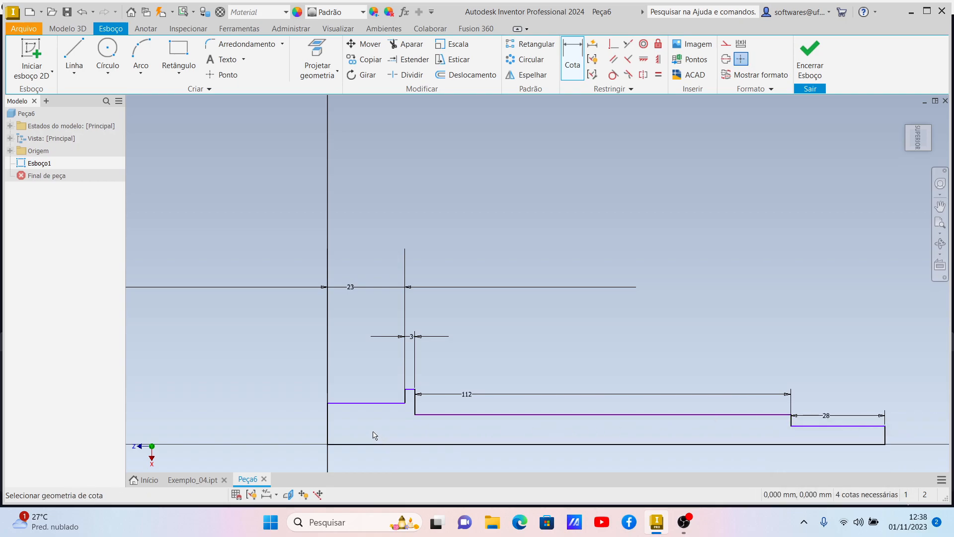
- Dimension the head's radius to 10 mm and the collar's radius to 12,5 mm, measured from the horizontal axis
left_click(327, 425)
left_click(309, 415)
type("10")
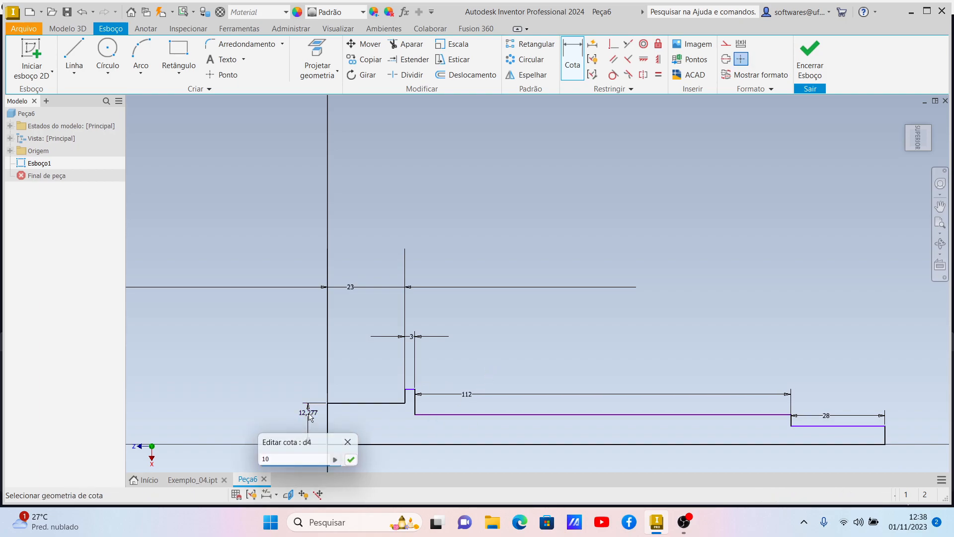
key("Return")
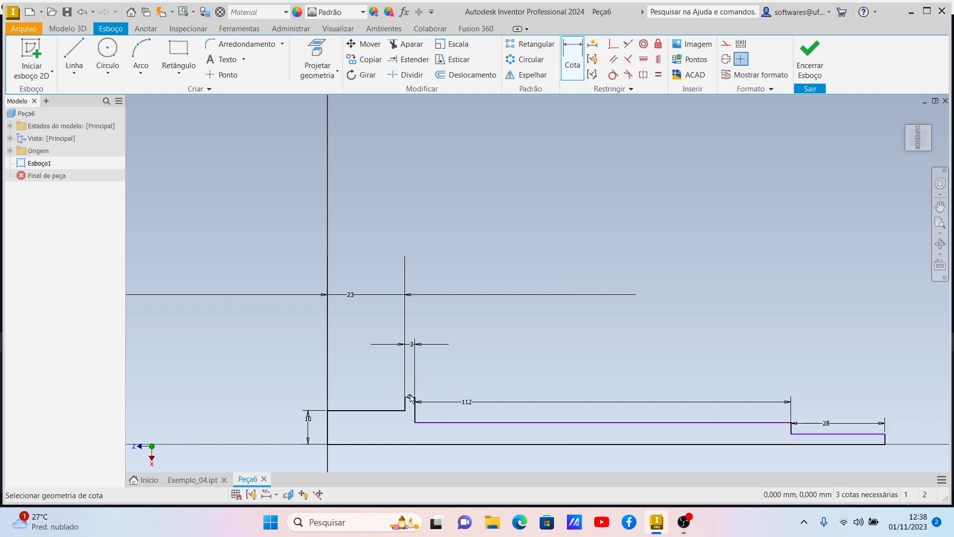
left_click(406, 446)
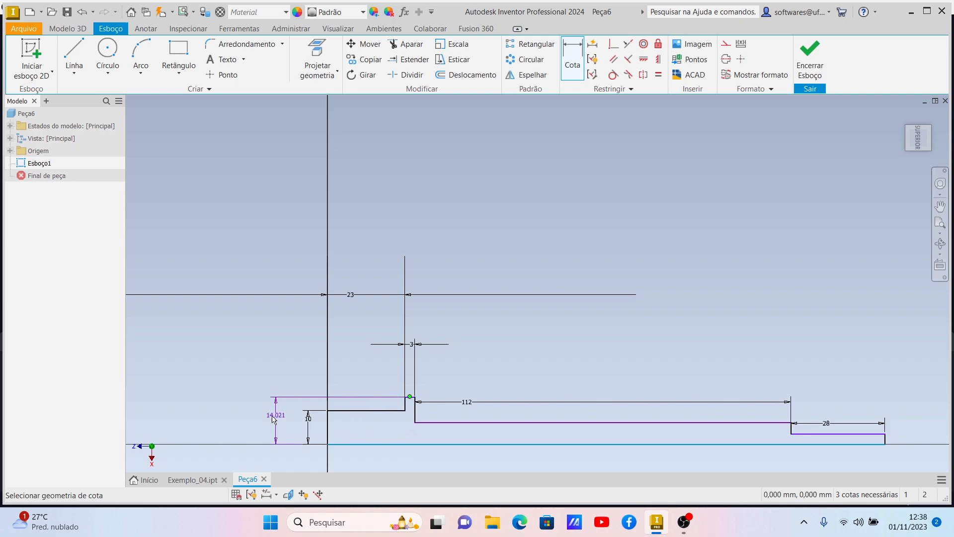
left_click(277, 420)
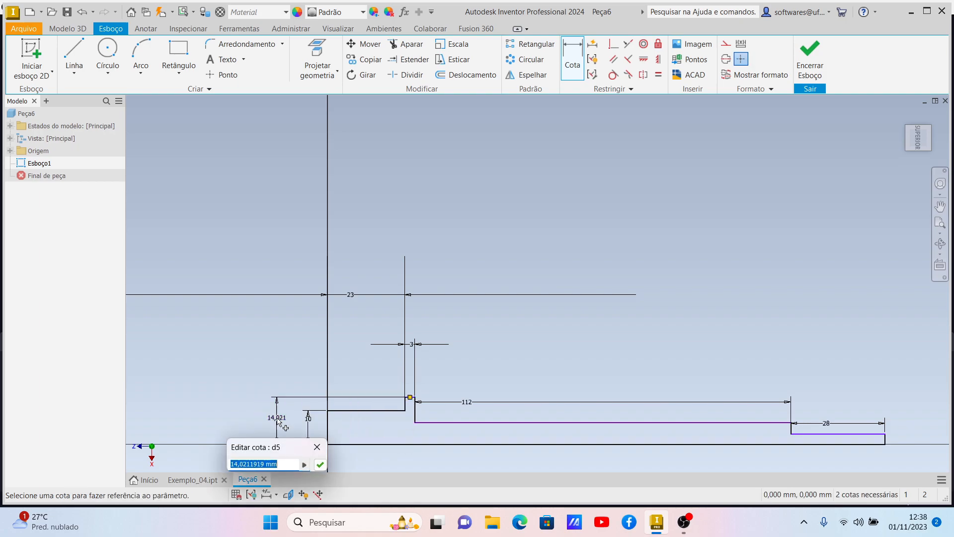
type("12,5")
key("Return")
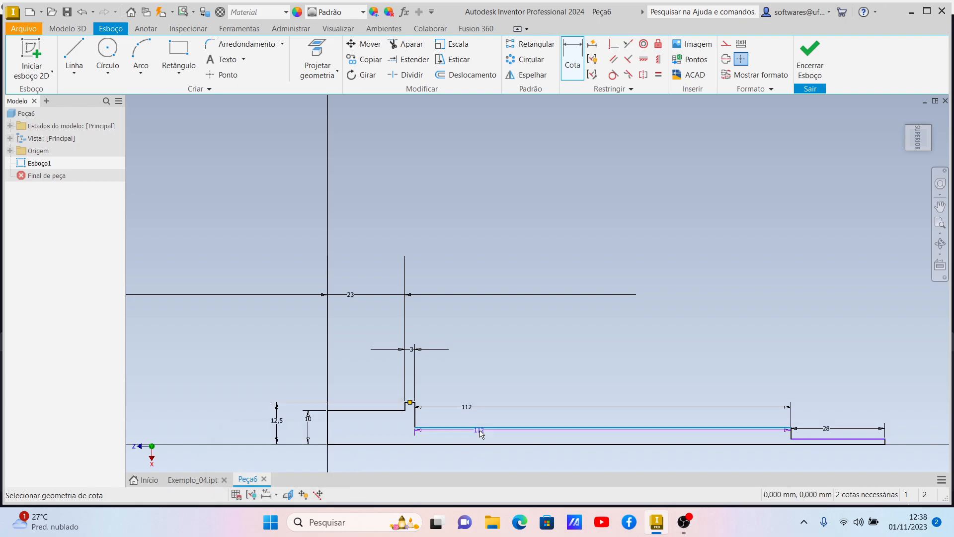
- Dimension the long shaft section's radius to 7 mm and the narrower end's radius to 5 mm from the horizontal axis
left_click(444, 445)
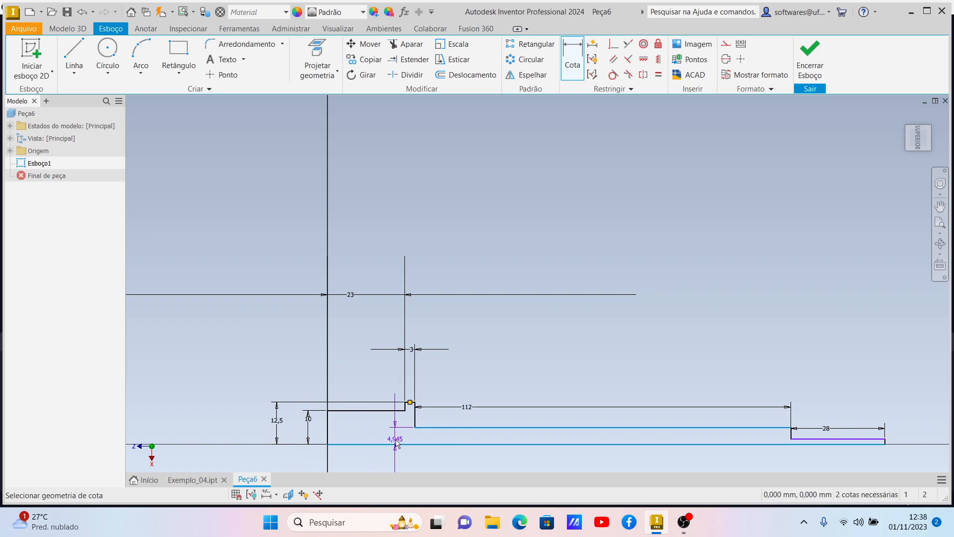
left_click(397, 440)
type("7")
key("Return")
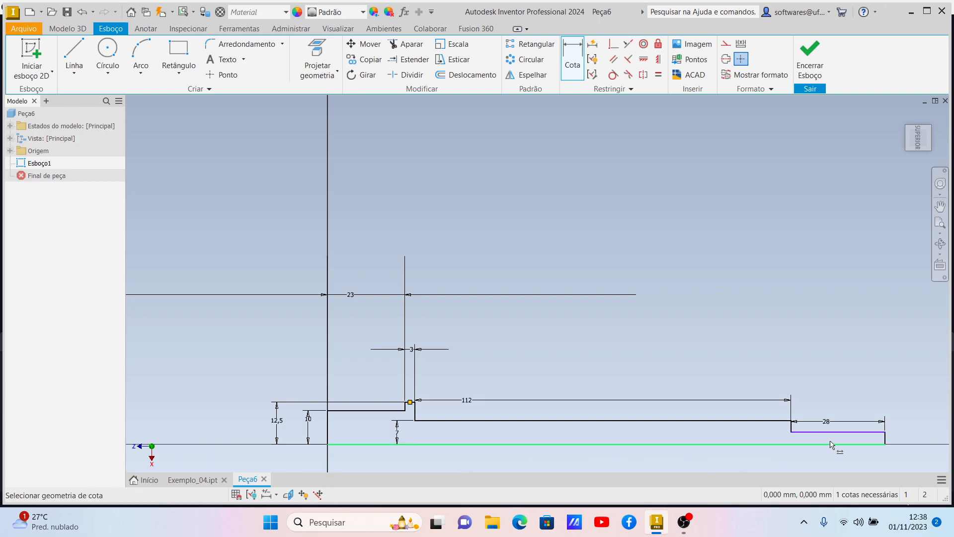
left_click(834, 445)
left_click(904, 441)
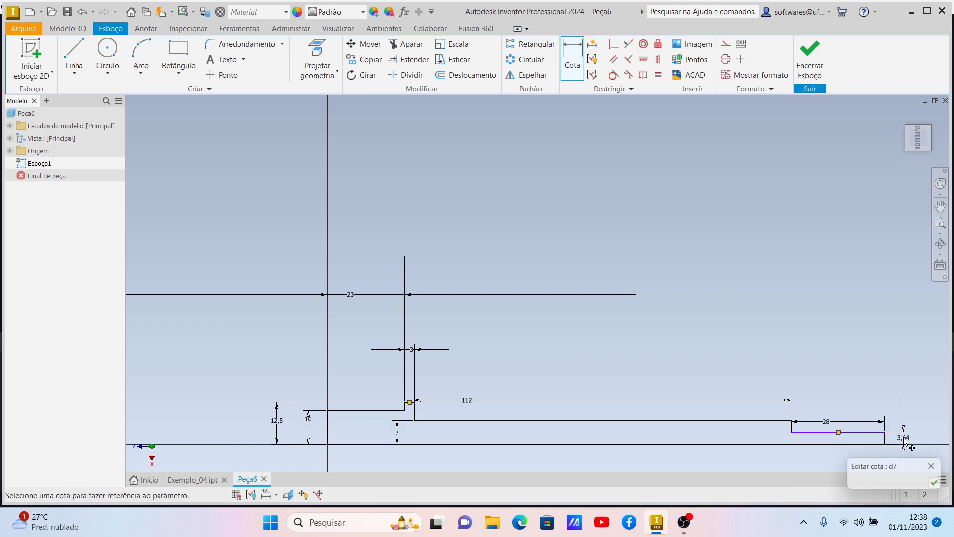
type("5")
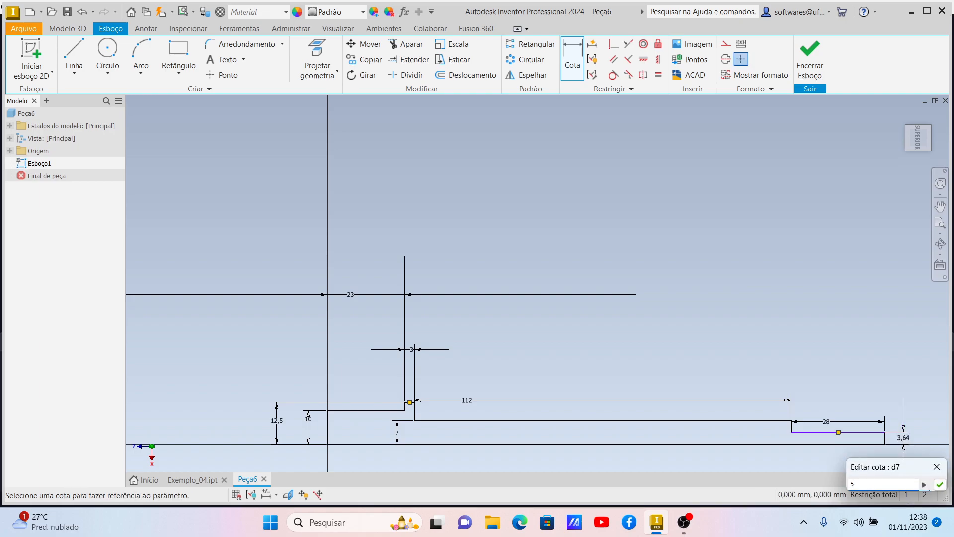
key("Return")
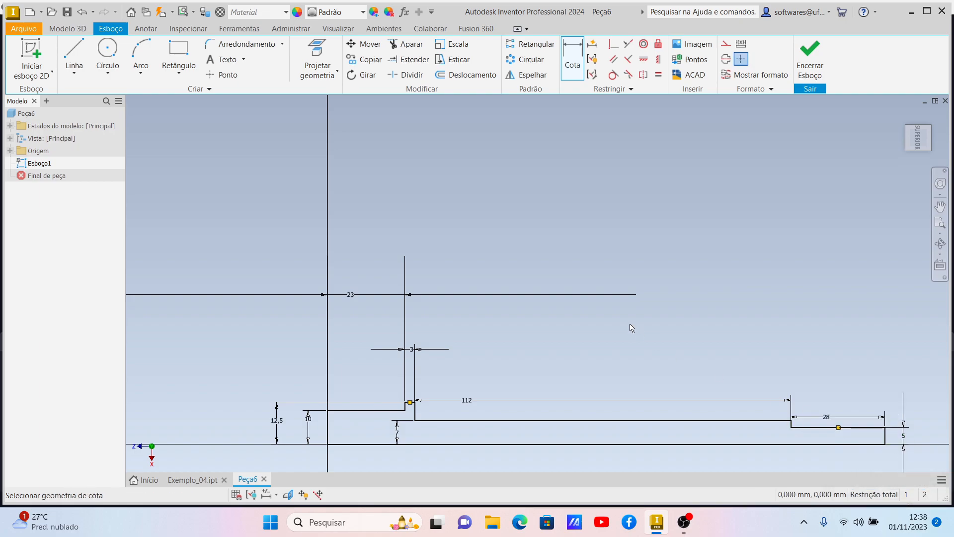
- Revolve the half profile a full 360 degrees around its horizontal base line as a new solid
left_click(67, 28)
left_click(107, 55)
scroll(237, 165, "up", 3)
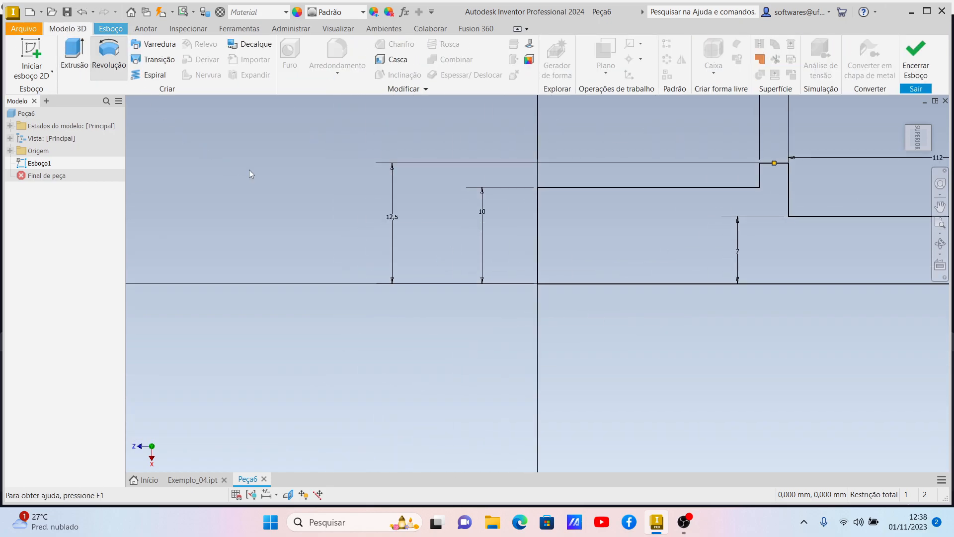
left_click(583, 283)
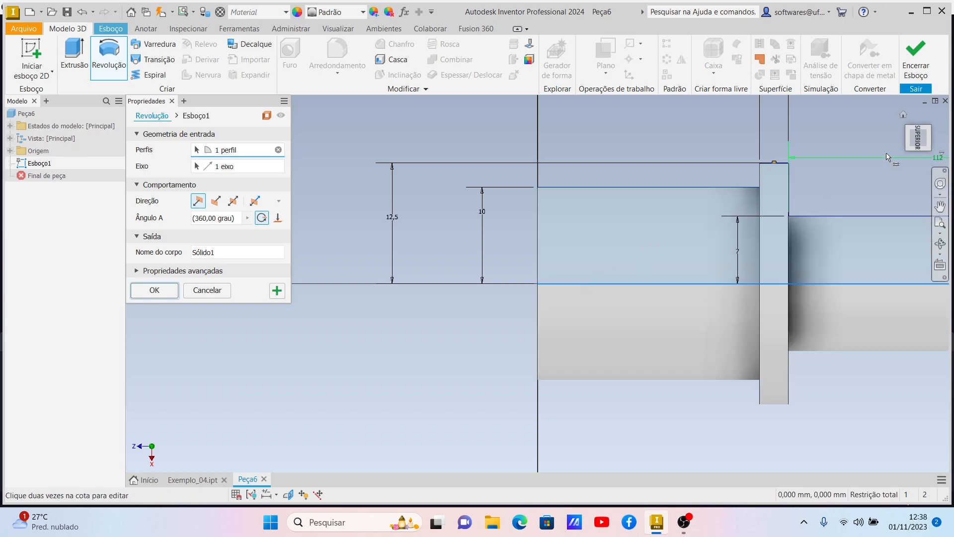
left_click(172, 292)
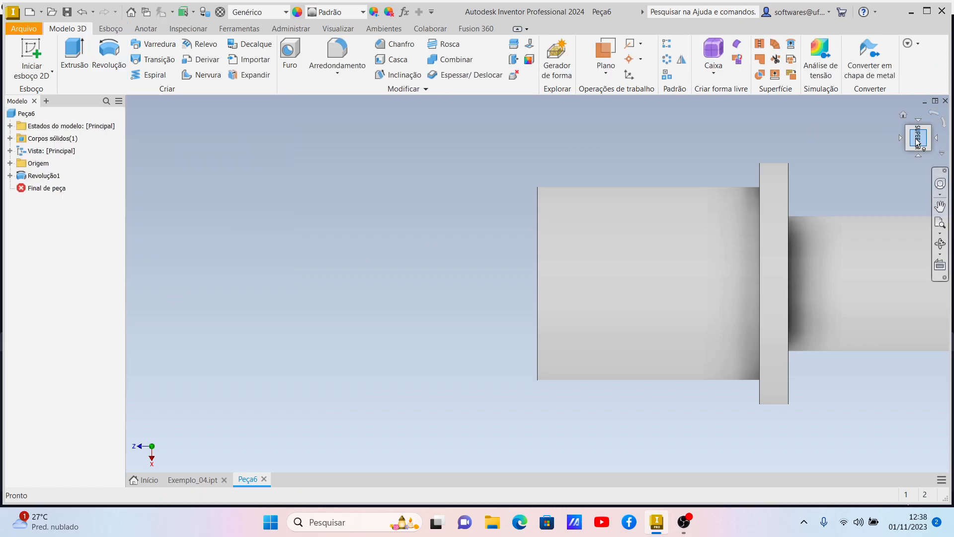
- Inspect the revolved shaft from several sides and examine the cross holes near both ends of the Exemplo_04 reference part
left_click(918, 142)
left_click(921, 141)
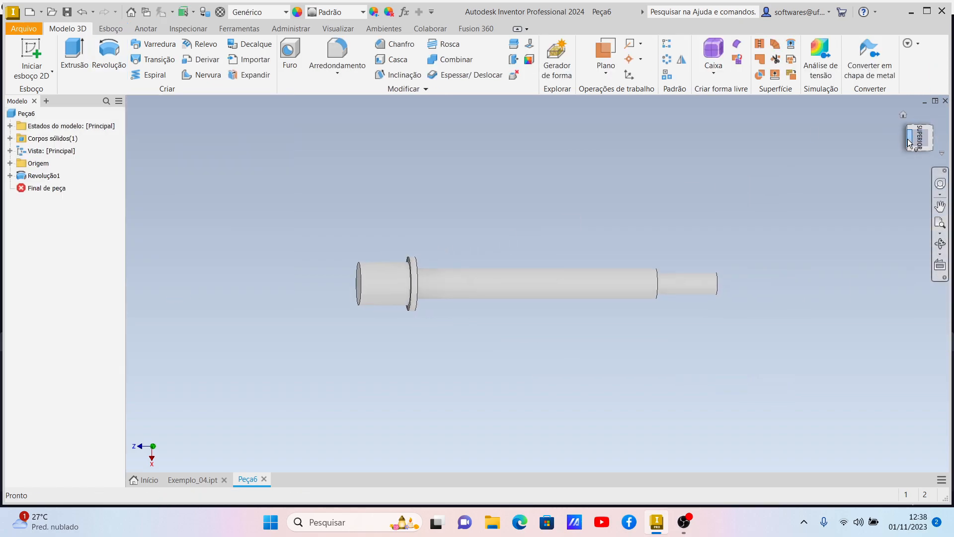
left_click(924, 138)
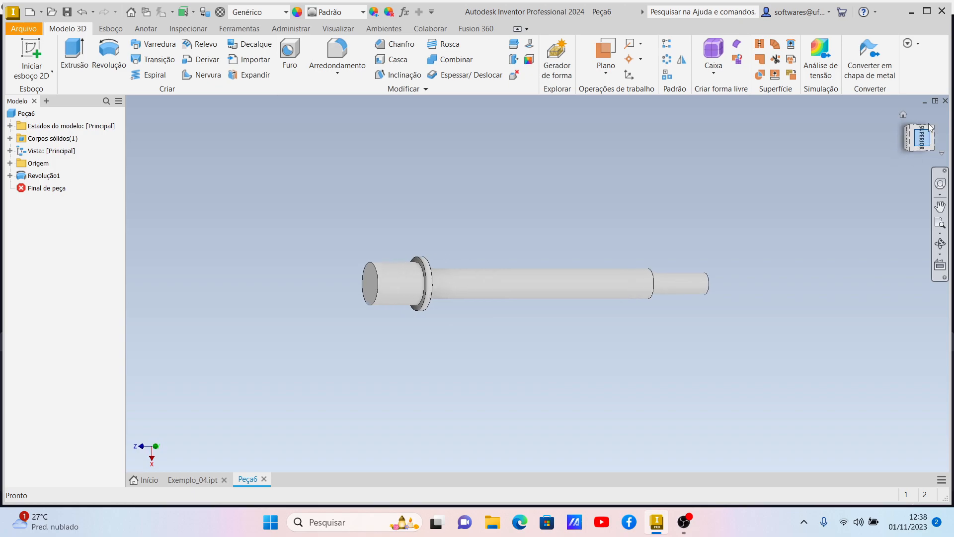
left_click(936, 116)
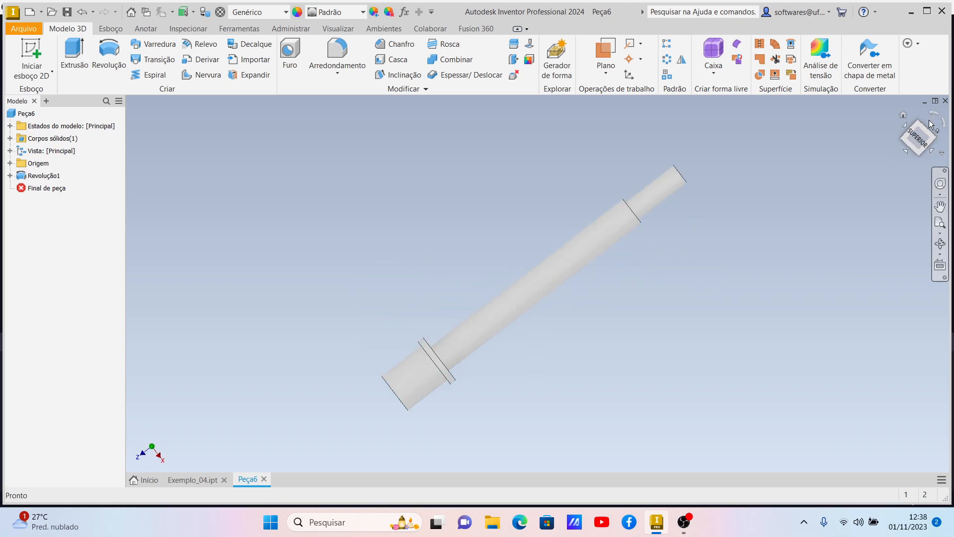
left_click(917, 152)
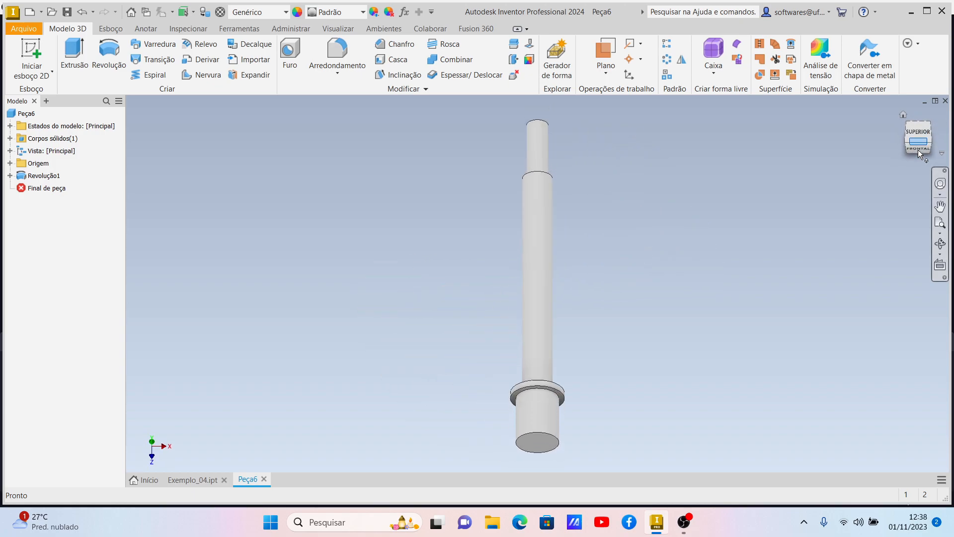
left_click(928, 138)
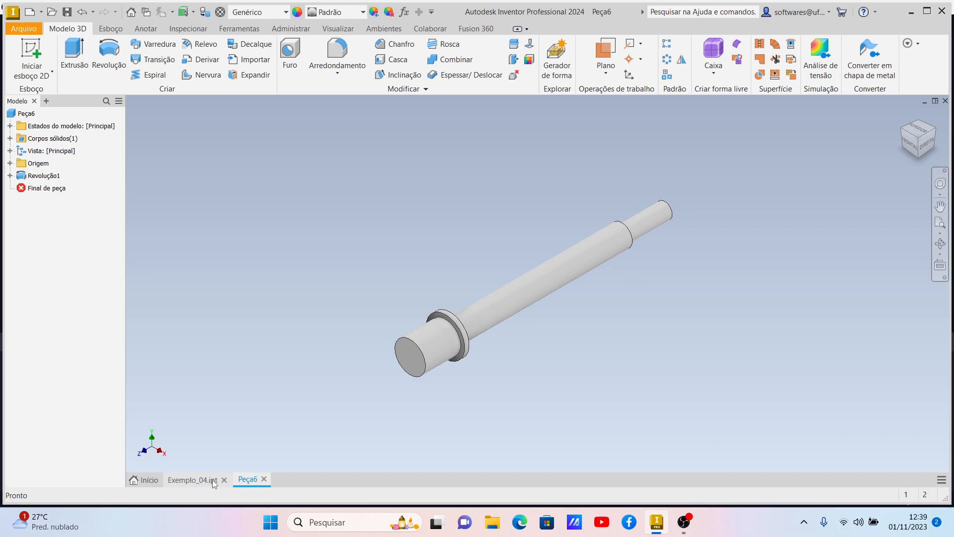
left_click(192, 480)
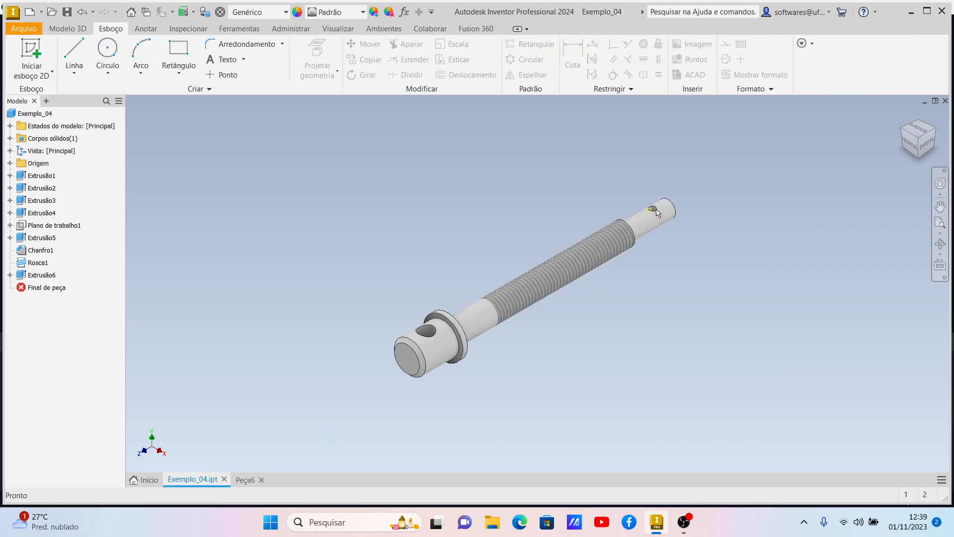
left_click(917, 128)
scroll(534, 108, "up", 2)
scroll(535, 108, "down", 8)
scroll(534, 109, "down", 5)
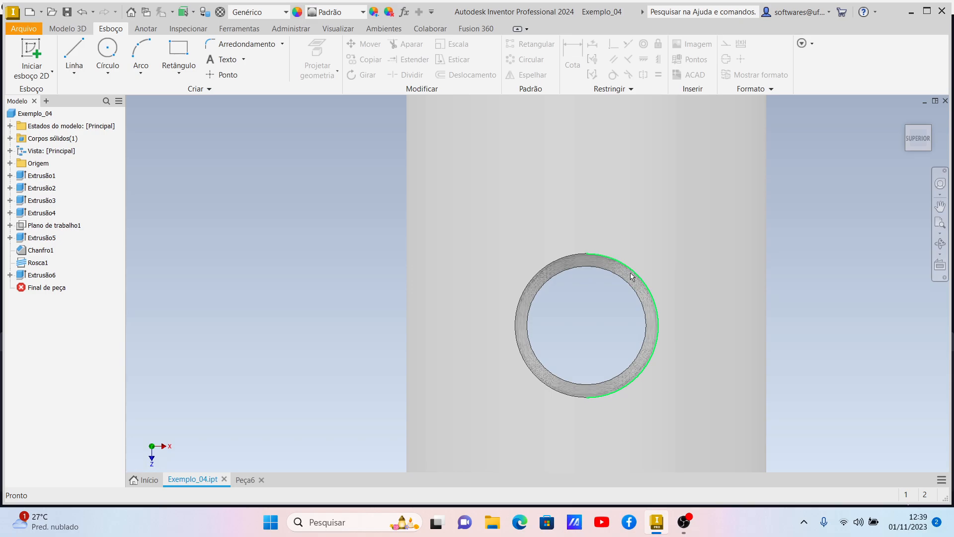
scroll(607, 313, "up", 8)
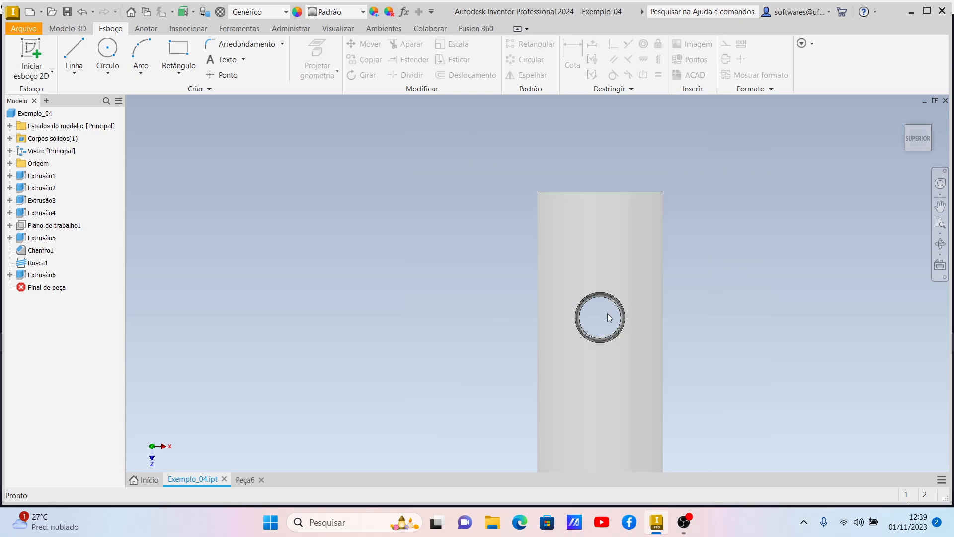
scroll(613, 366, "down", 8)
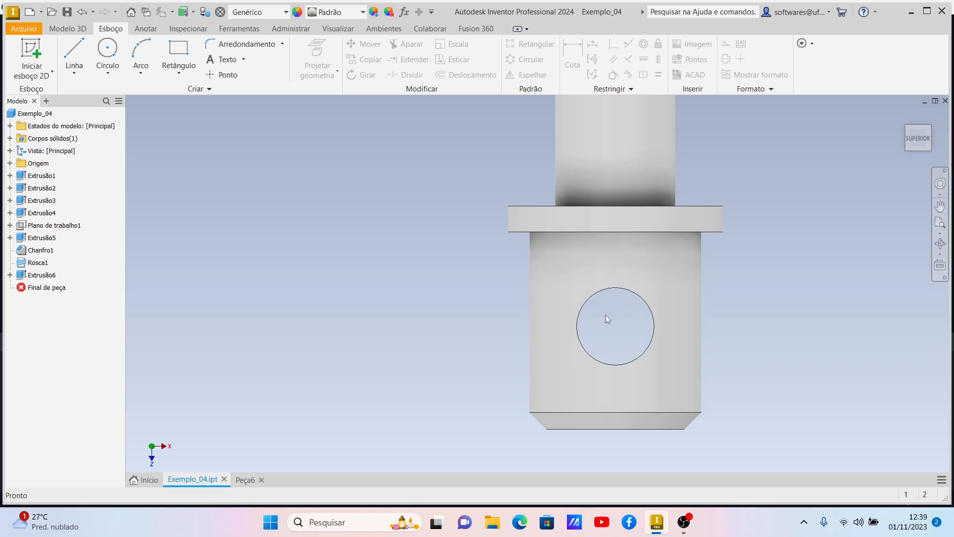
scroll(605, 314, "up", 10)
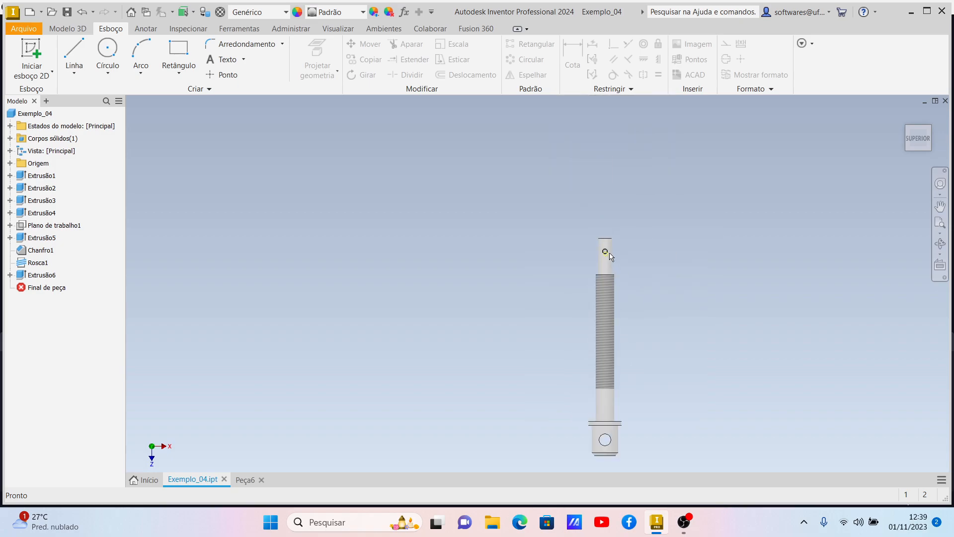
scroll(610, 256, "down", 10)
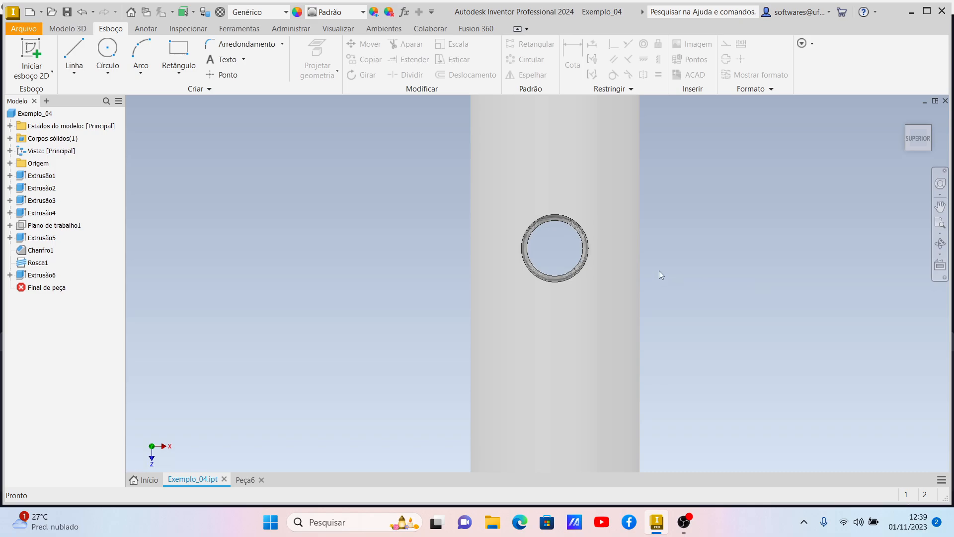
scroll(660, 275, "down", 2)
scroll(661, 274, "up", 5)
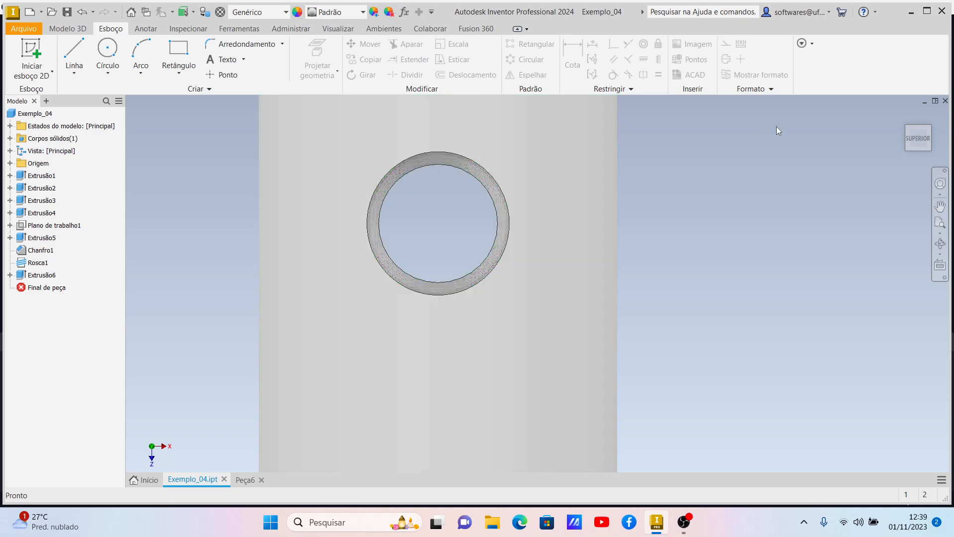
- Switch to Peça6 and create a work plane offset 5 mm from the origin's XZ plane
left_click(246, 479)
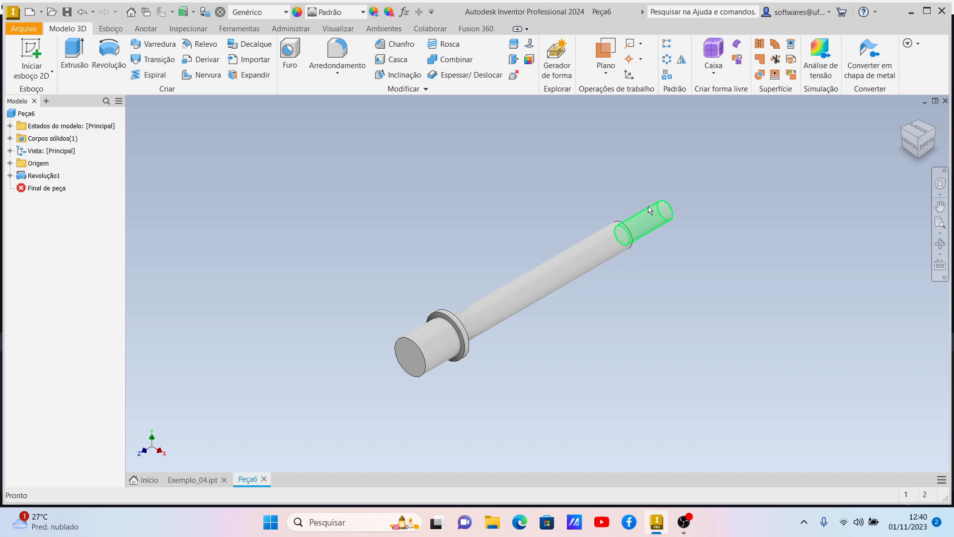
mouse_move(652, 212)
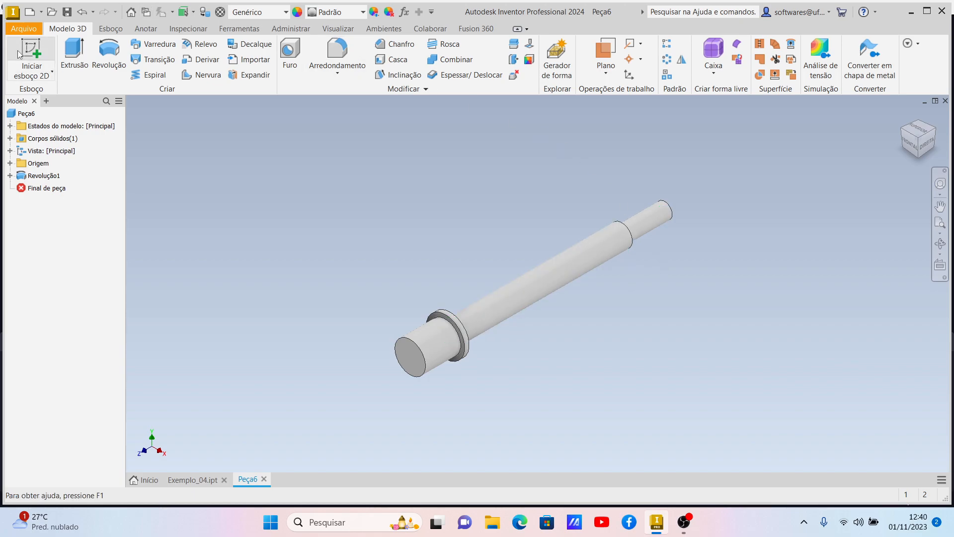
left_click(602, 59)
left_click(609, 74)
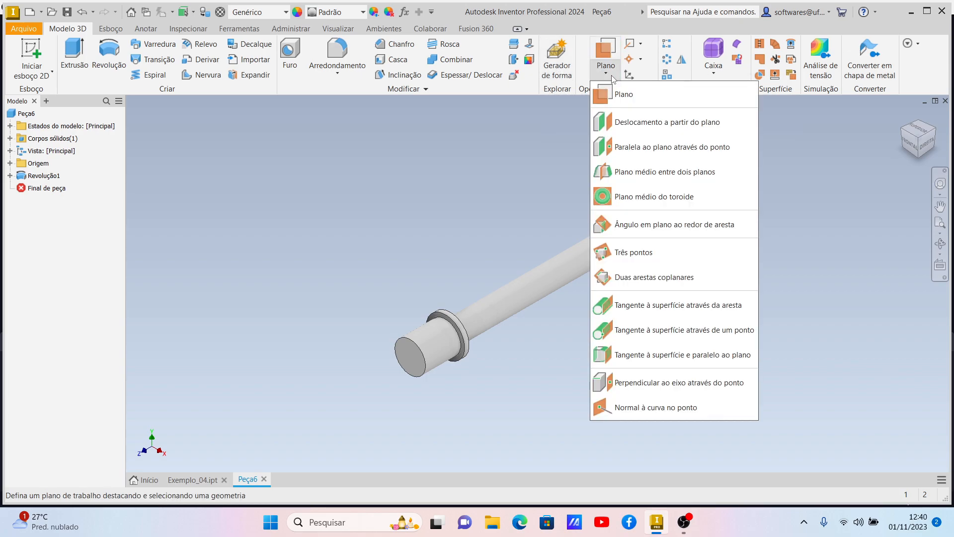
left_click(637, 119)
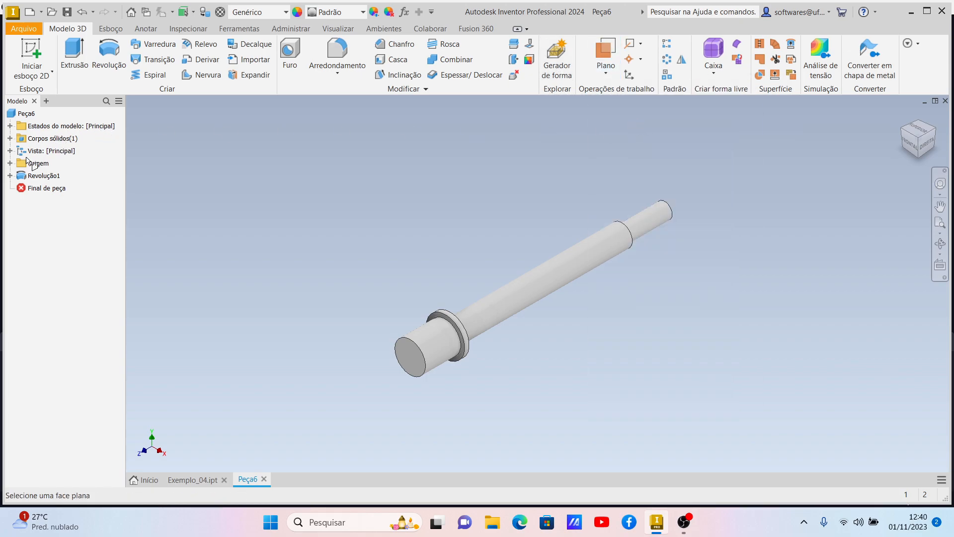
left_click(10, 163)
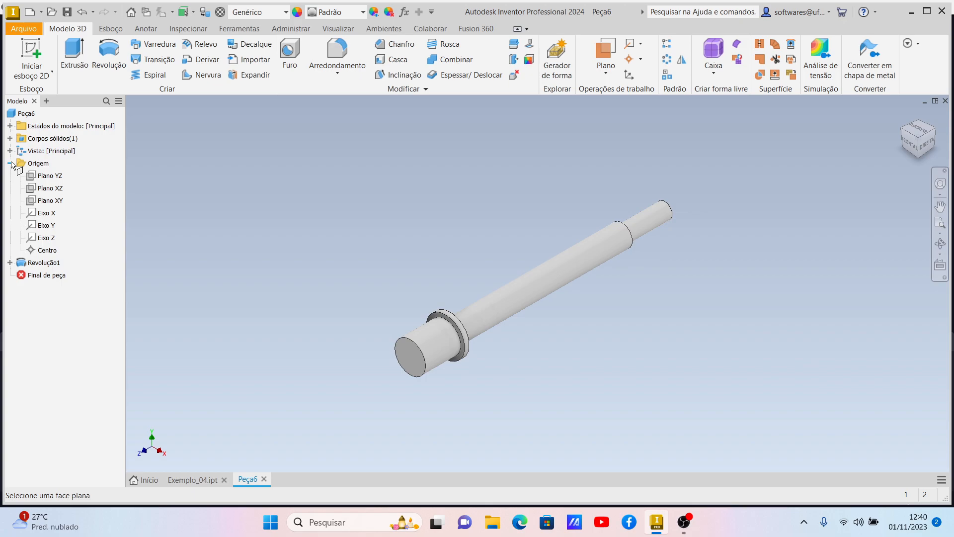
left_click(46, 188)
type("5")
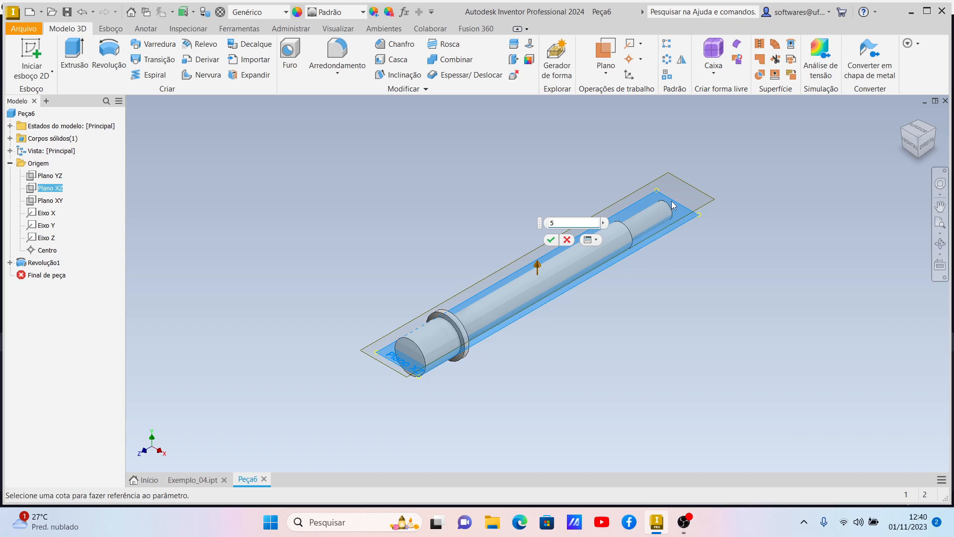
left_click(550, 240)
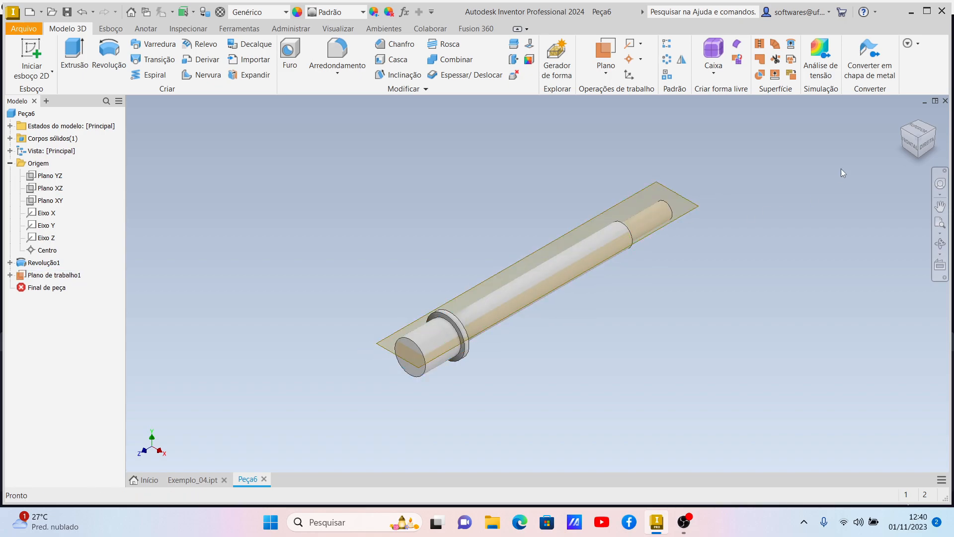
- Examine the offset work plane against the narrow shaft end from the side, above and in isometric view
left_click(915, 150)
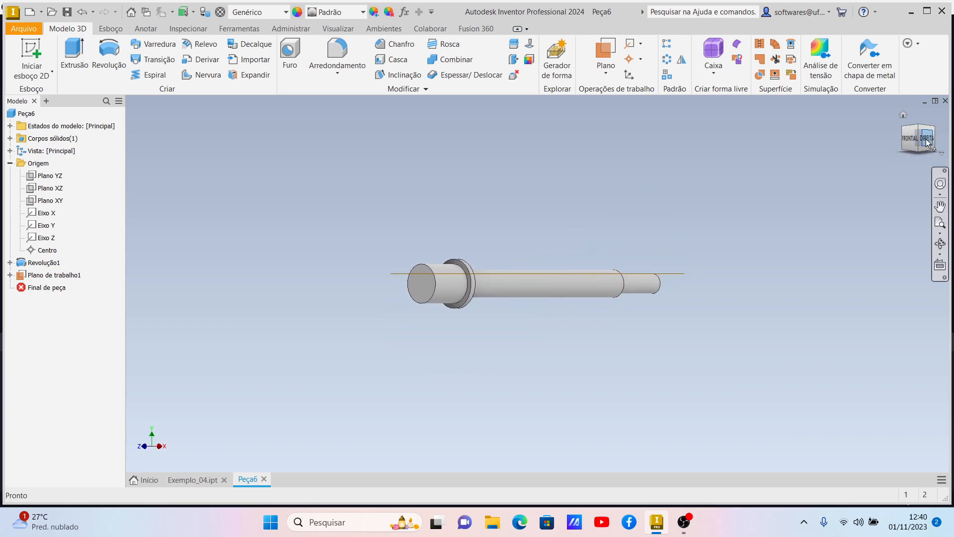
left_click(926, 142)
scroll(666, 273, "up", 5)
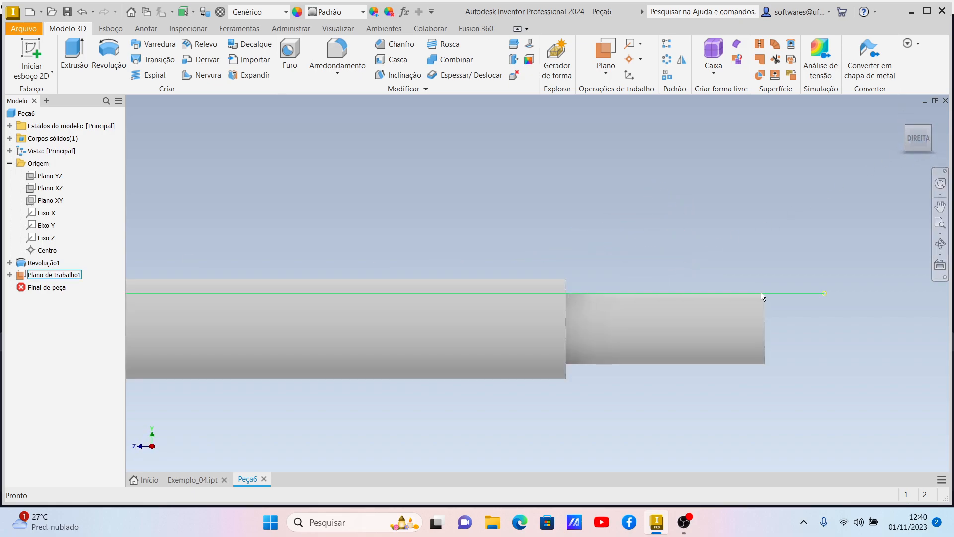
left_click(918, 132)
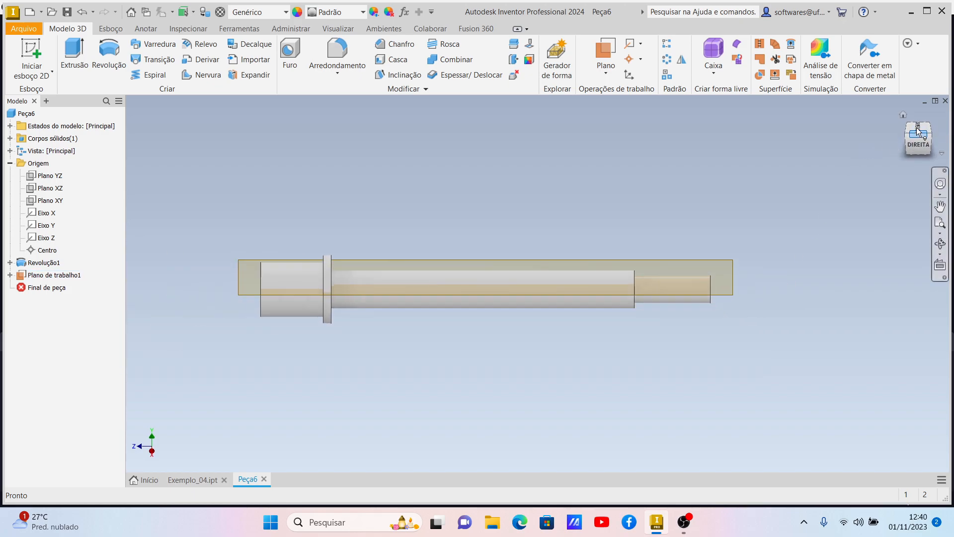
left_click(918, 131)
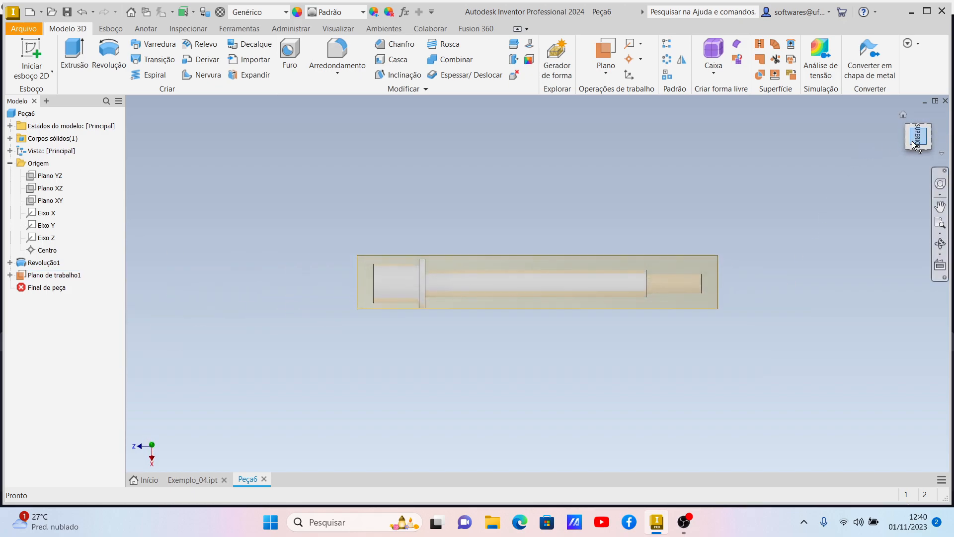
left_click(929, 116)
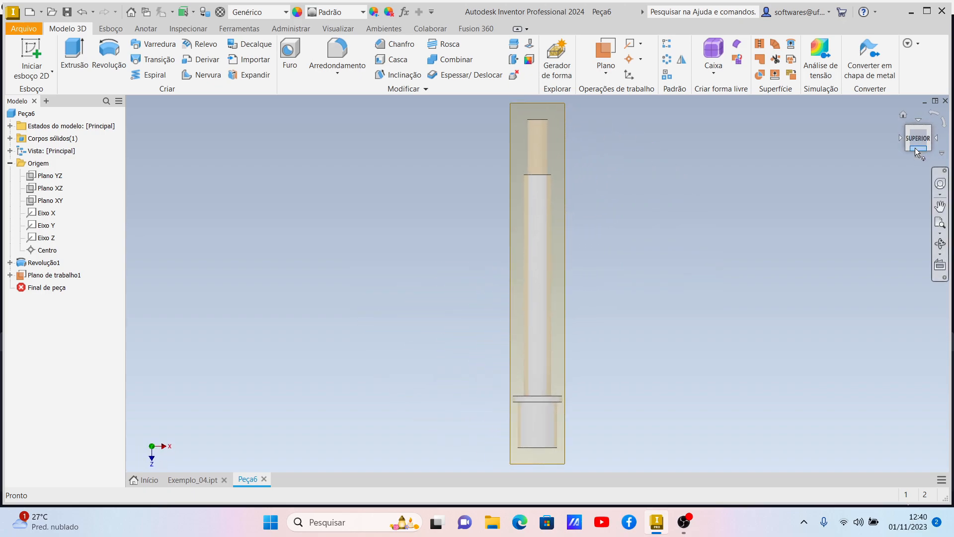
left_click(916, 150)
left_click(930, 139)
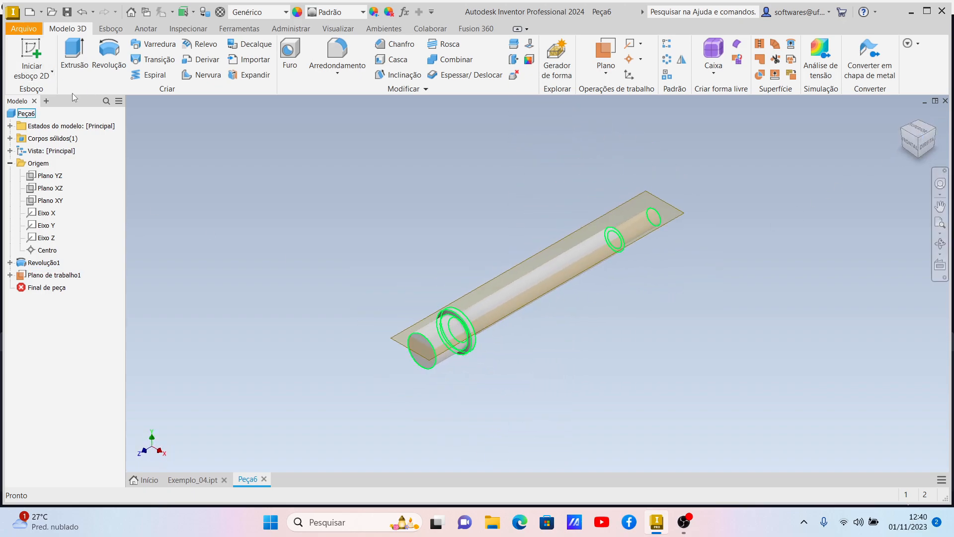
- Start a 2D sketch on the work plane offset from the XZ plane
left_click(52, 275)
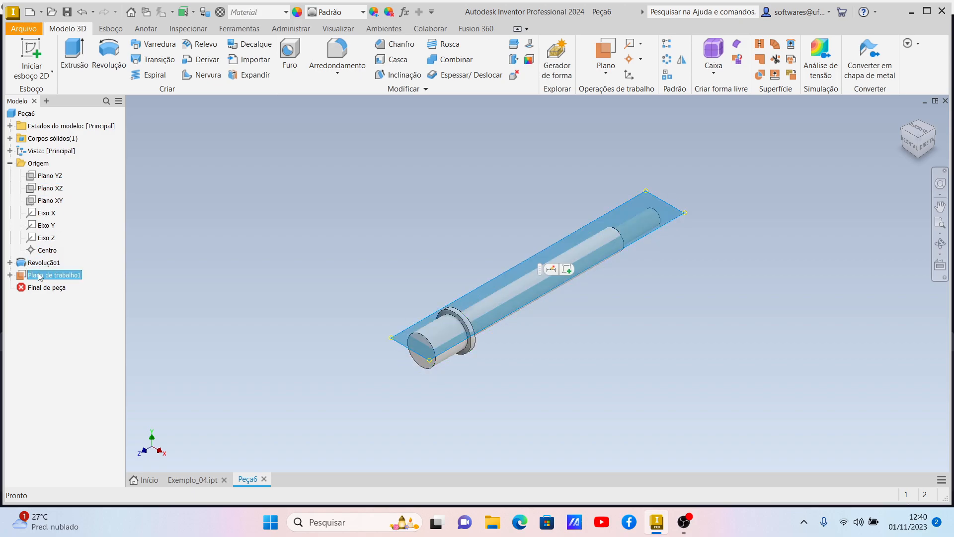
left_click(36, 72)
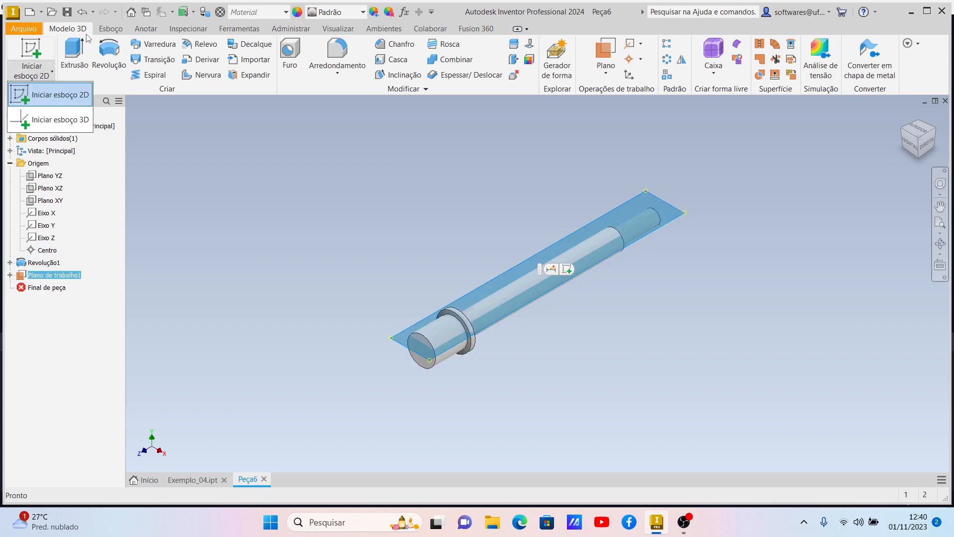
left_click(108, 28)
left_click(35, 50)
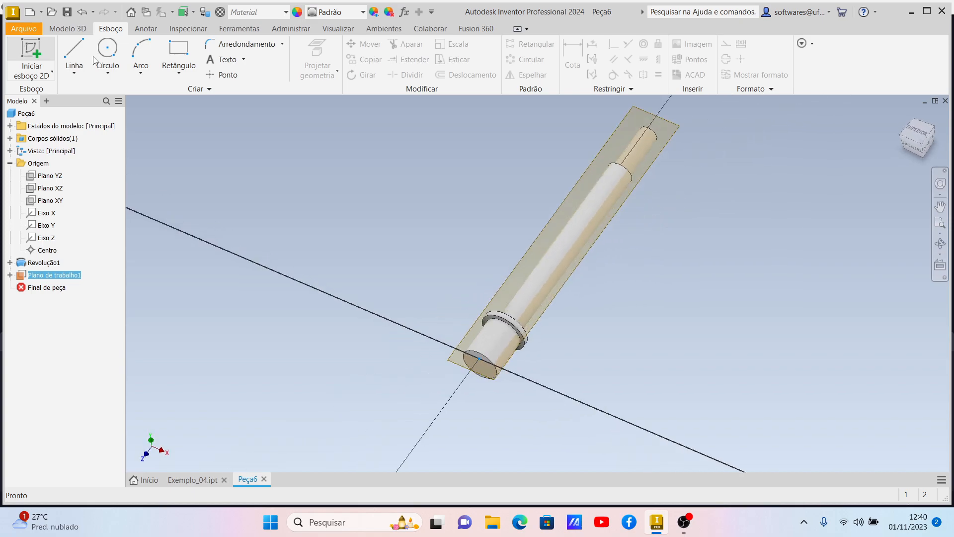
- Sketch a circle on the vertical axis near the shaft's narrow end and dimension its diameter to 4 mm
left_click(108, 52)
scroll(559, 219, "up", 4)
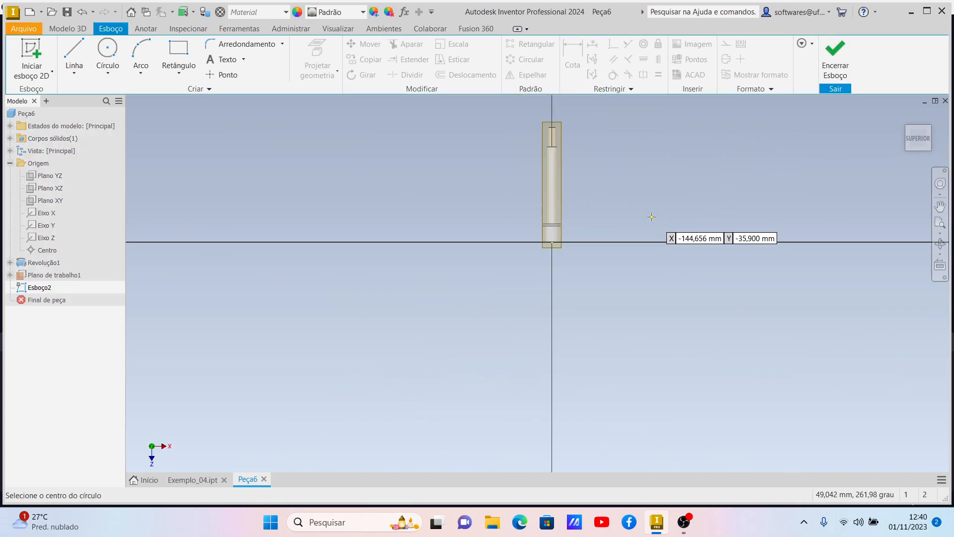
scroll(654, 196, "down", 8)
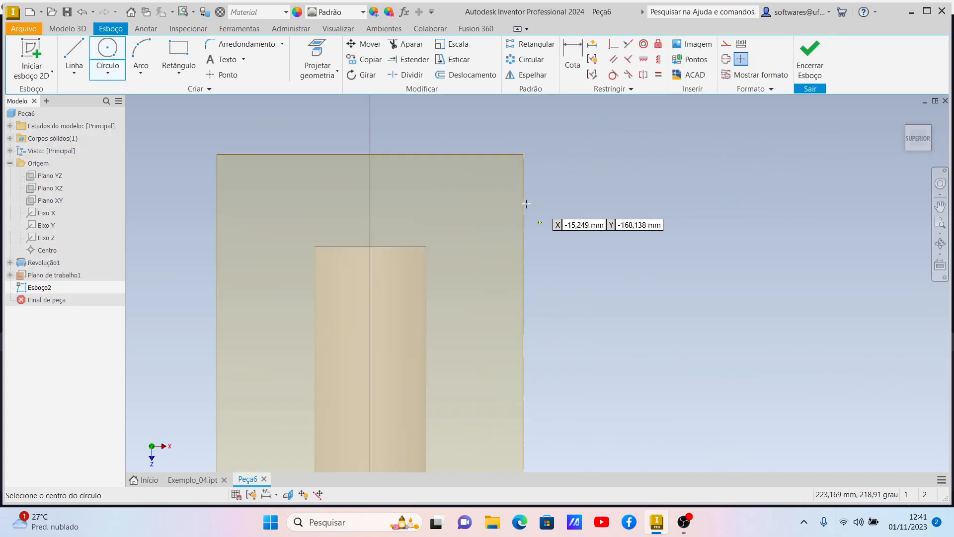
left_click(370, 297)
left_click(381, 298)
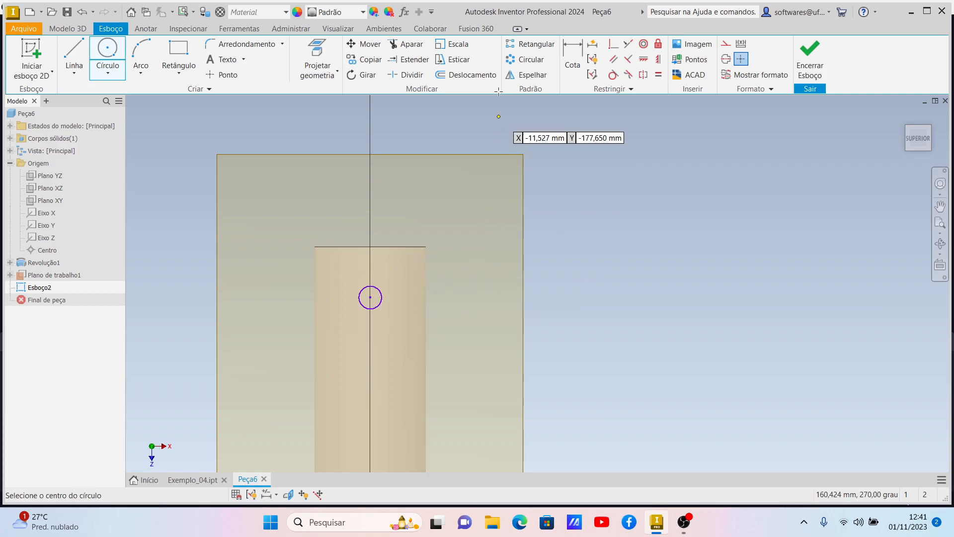
left_click(572, 57)
left_click(381, 292)
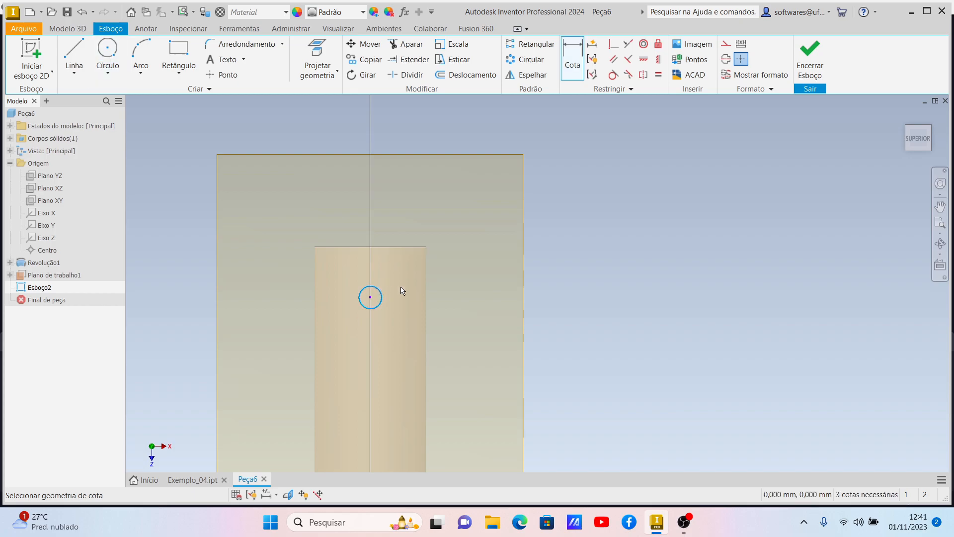
left_click(458, 287)
type("4")
key("Return")
- Set the model's visual style to wireframe (Estrutura de arame)
scroll(436, 290, "down", 5)
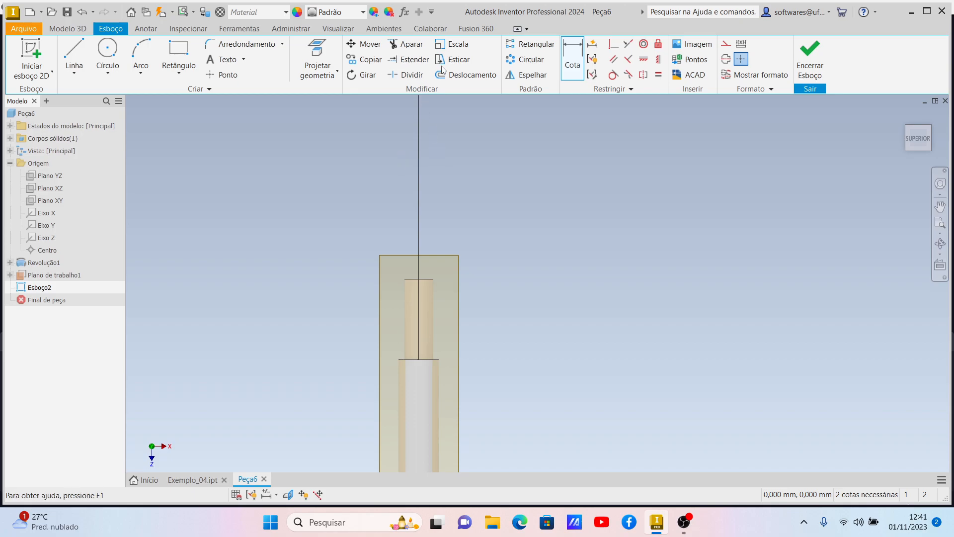
left_click(340, 29)
left_click(383, 28)
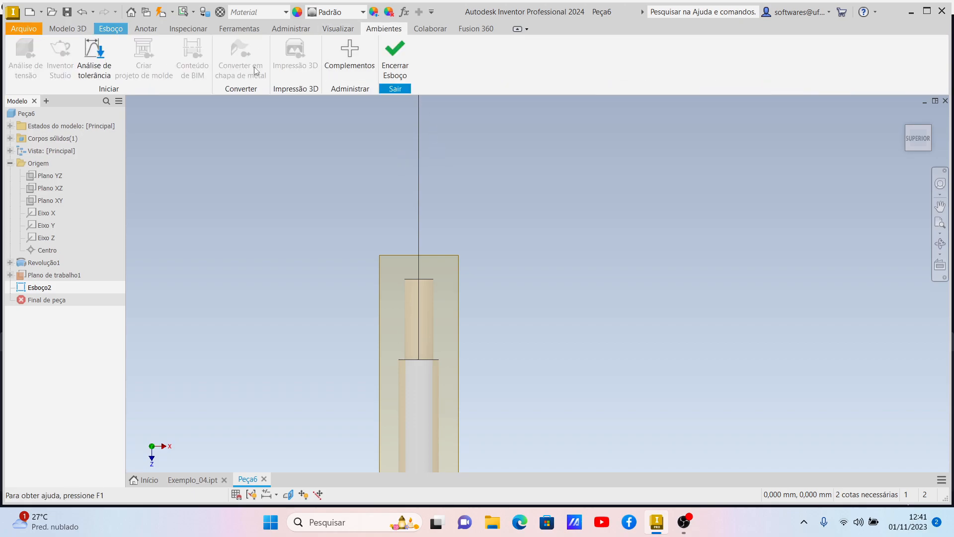
left_click(326, 28)
left_click(290, 57)
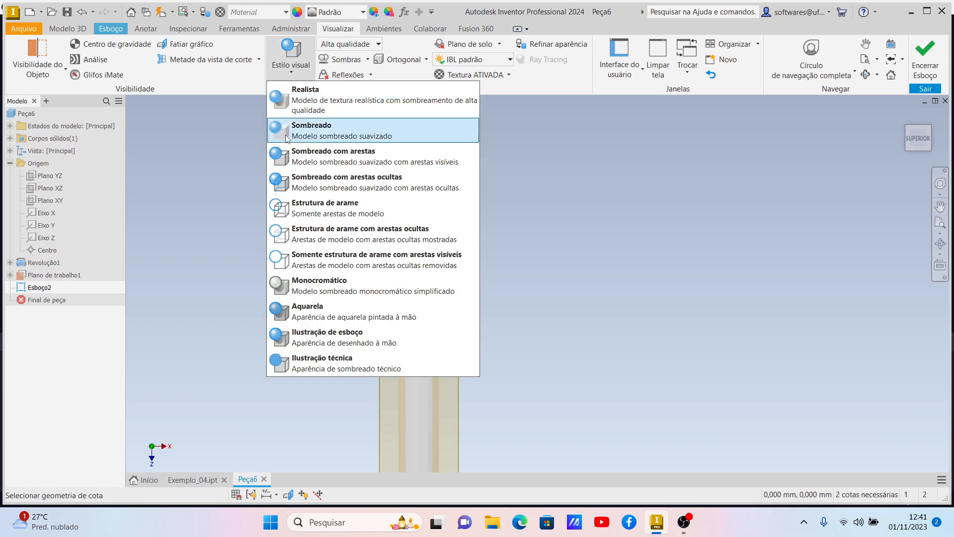
left_click(305, 219)
- Try to move the 4 mm circle along the vertical axis onto the shaft's narrow end, and delete the circle
scroll(416, 315, "down", 5)
scroll(423, 200, "up", 4)
scroll(394, 311, "up", 3)
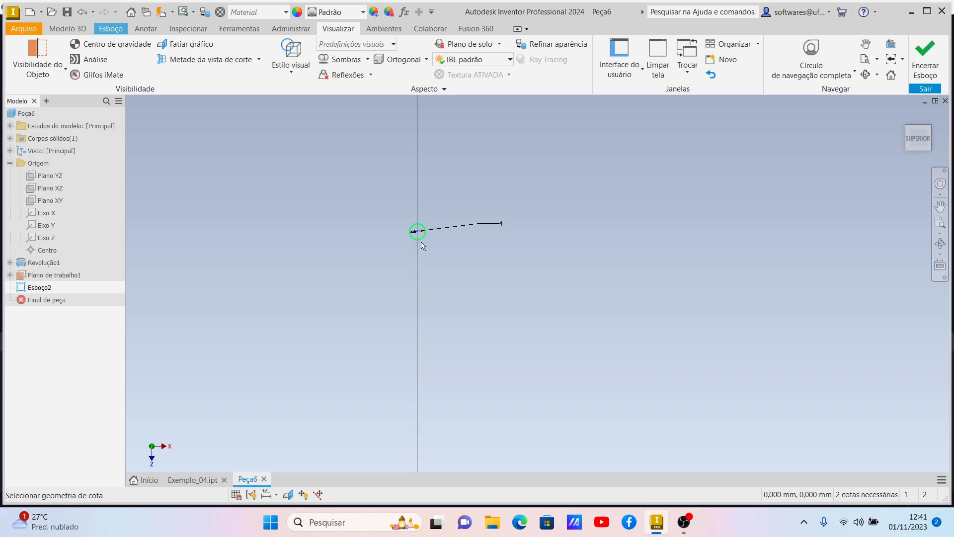
key("Escape")
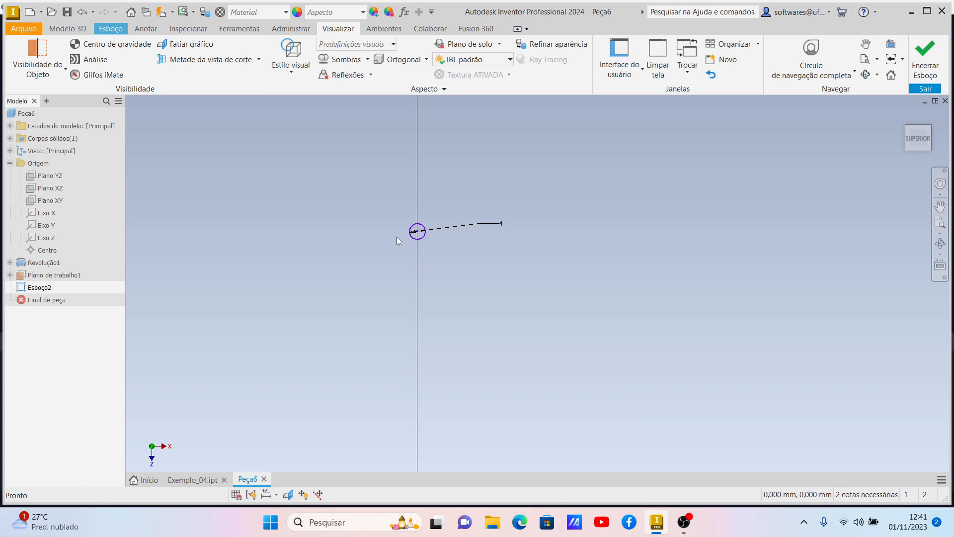
left_click_drag(417, 232, 415, 460)
scroll(414, 458, "down", 5)
scroll(415, 458, "up", 2)
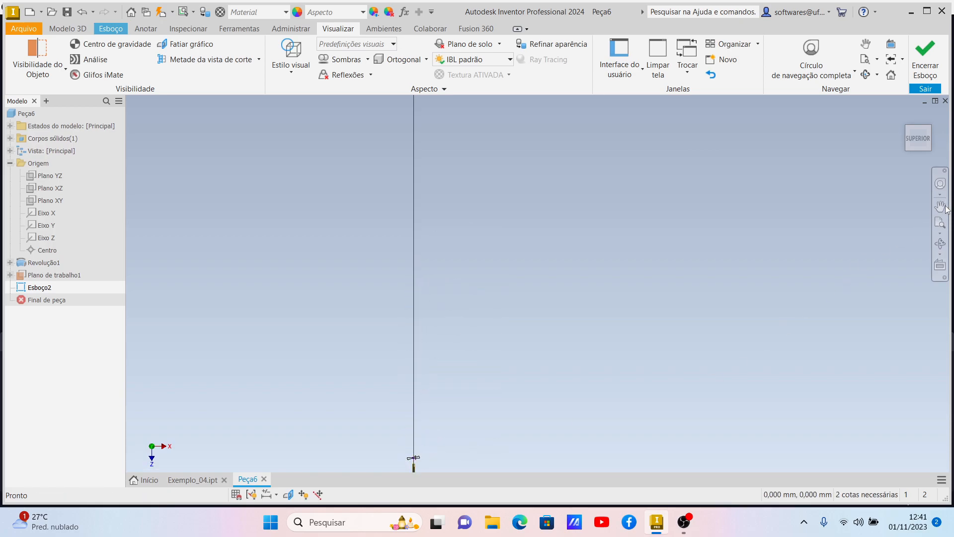
left_click_drag(501, 377, 591, 192)
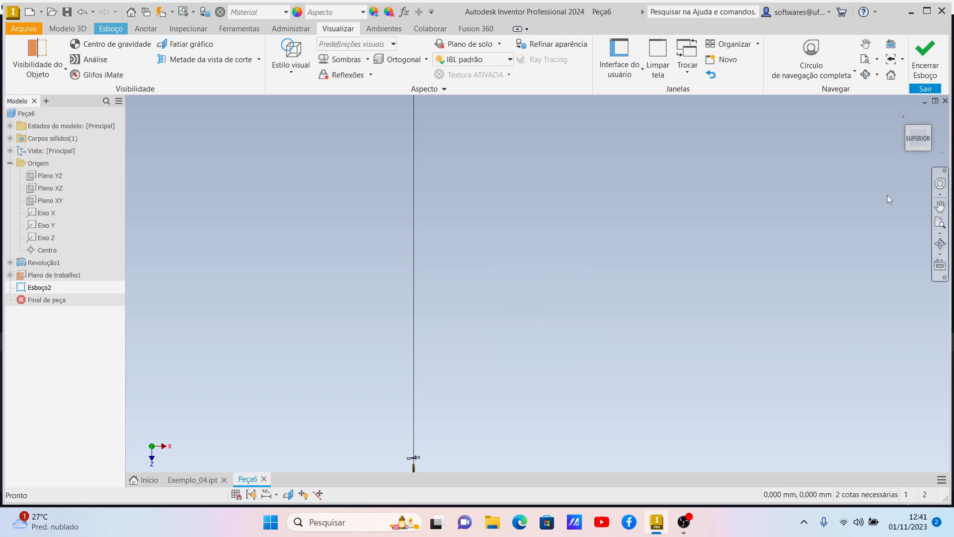
left_click(940, 206)
left_click_drag(663, 356, 774, 176)
scroll(468, 331, "up", 2)
scroll(516, 316, "up", 5)
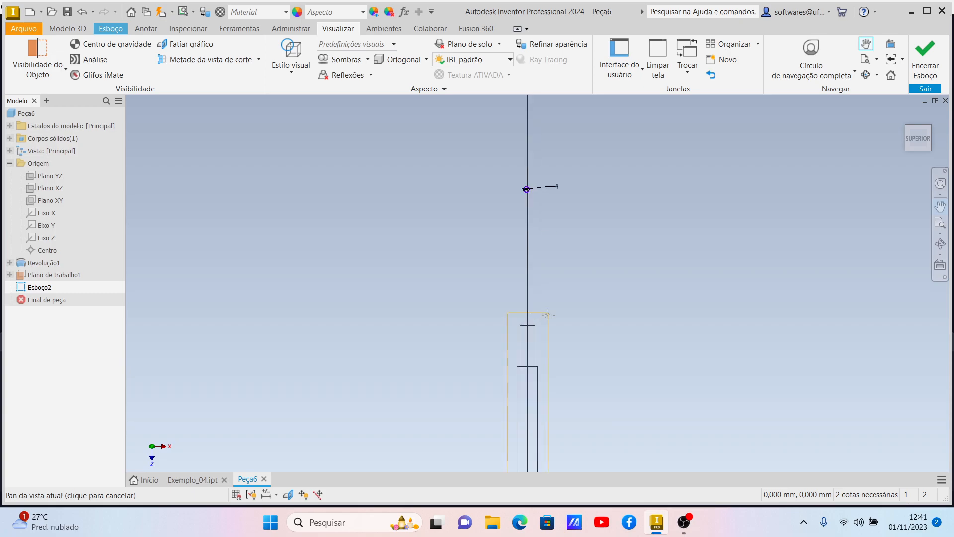
key("Escape")
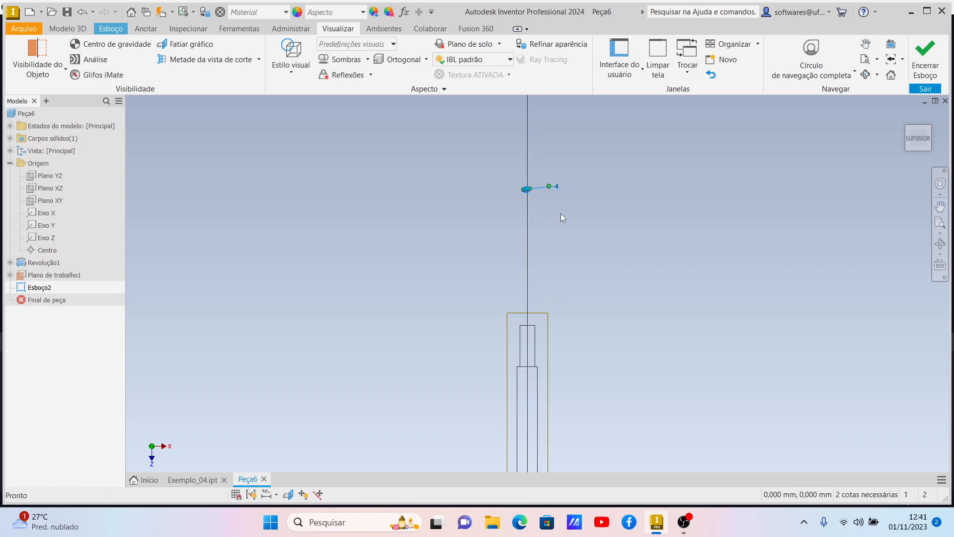
scroll(534, 351, "down", 2)
scroll(534, 347, "up", 5)
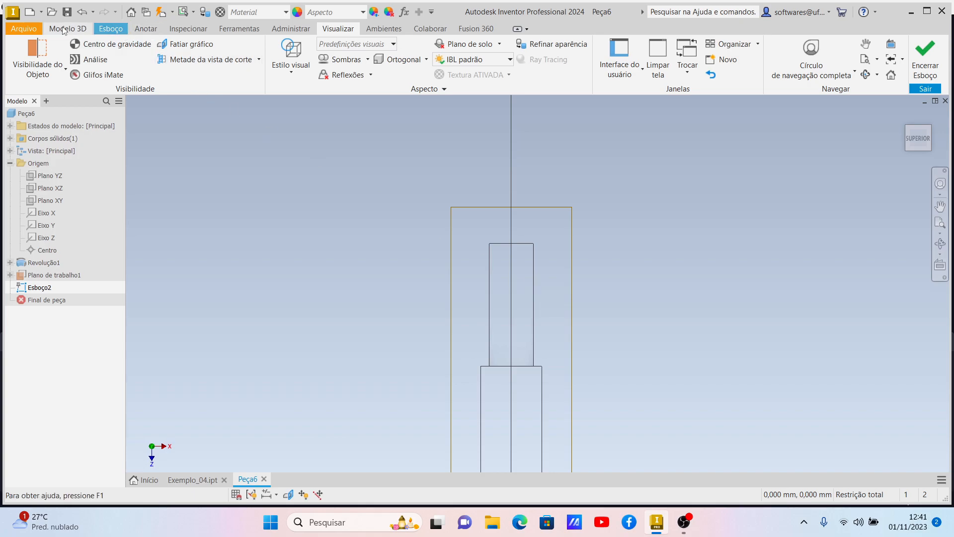
- Sketch a new circle centred on the vertical axis, inside the shaft's narrow section near its free end
left_click(103, 33)
left_click(108, 49)
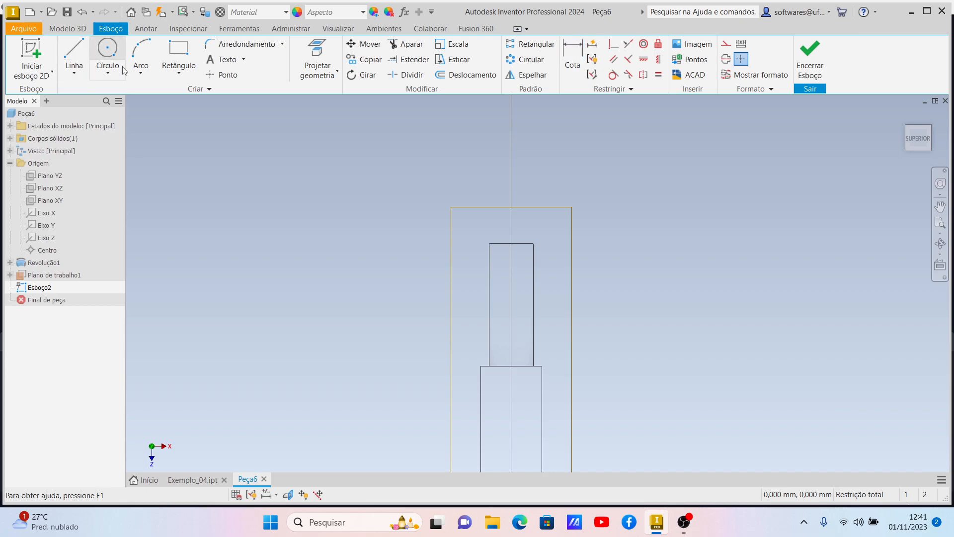
left_click(510, 269)
left_click(520, 278)
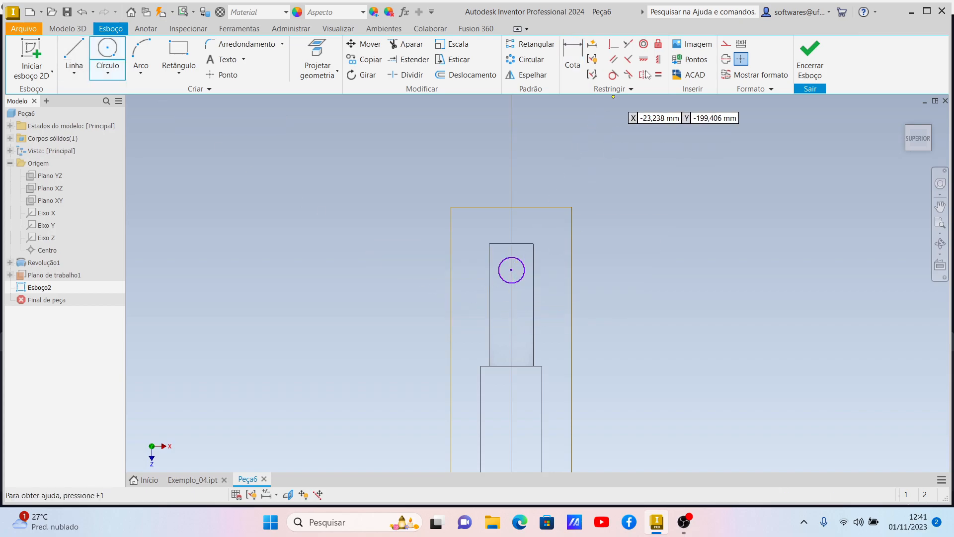
- Dimension the new circle's centre 7 mm from the free end edge of the narrow shaft section
left_click(573, 58)
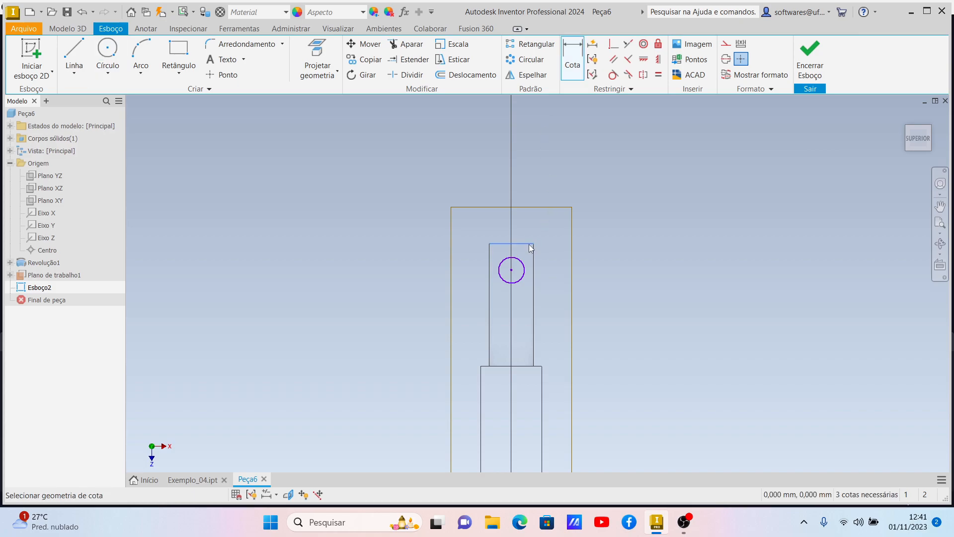
left_click(517, 264)
left_click(521, 243)
left_click(564, 271)
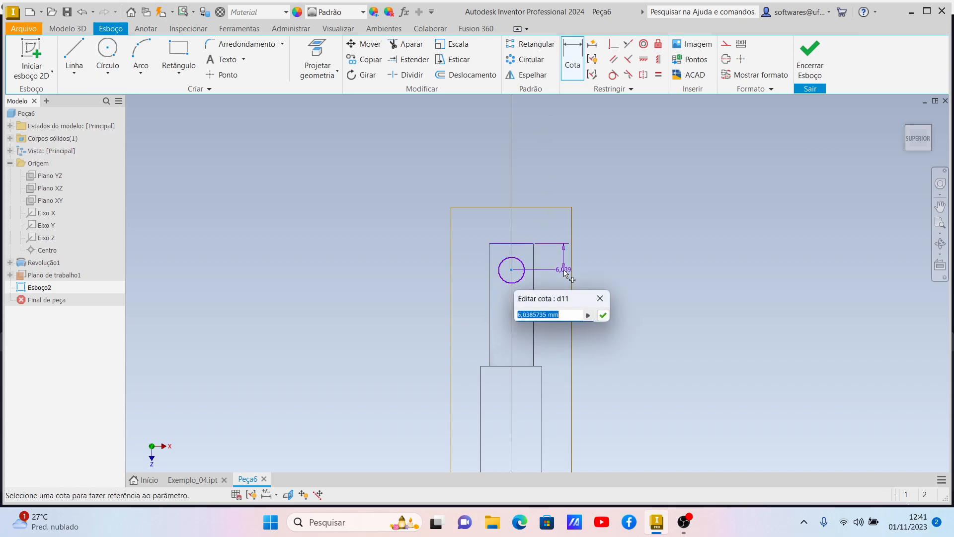
type("7")
key("Return")
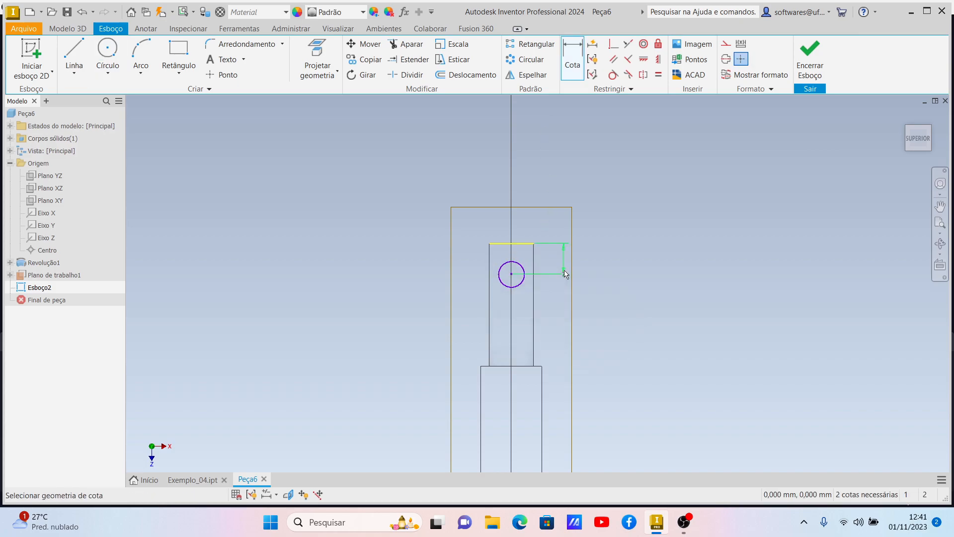
- Set the circle's diameter to 4 mm and finish the sketch
left_click(524, 276)
left_click(600, 262)
type("4")
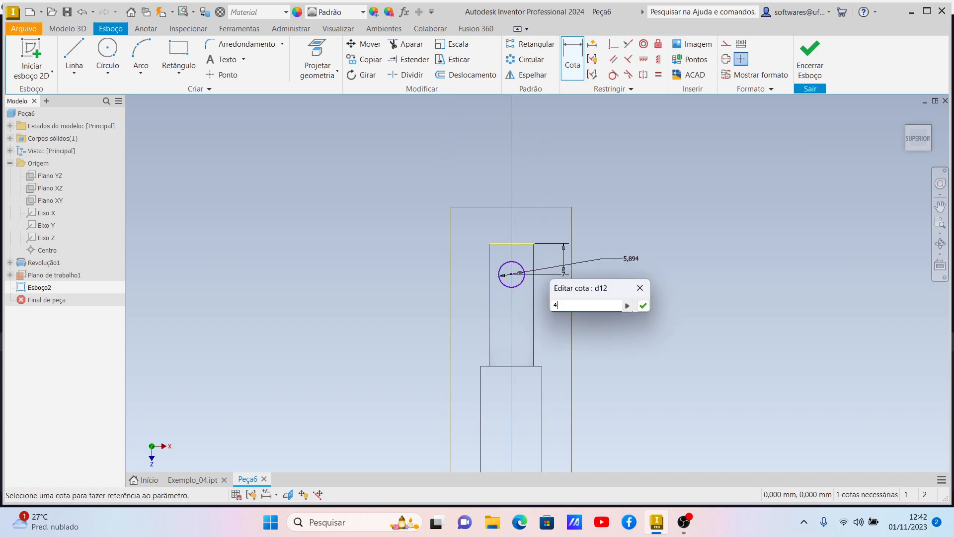
key("Return")
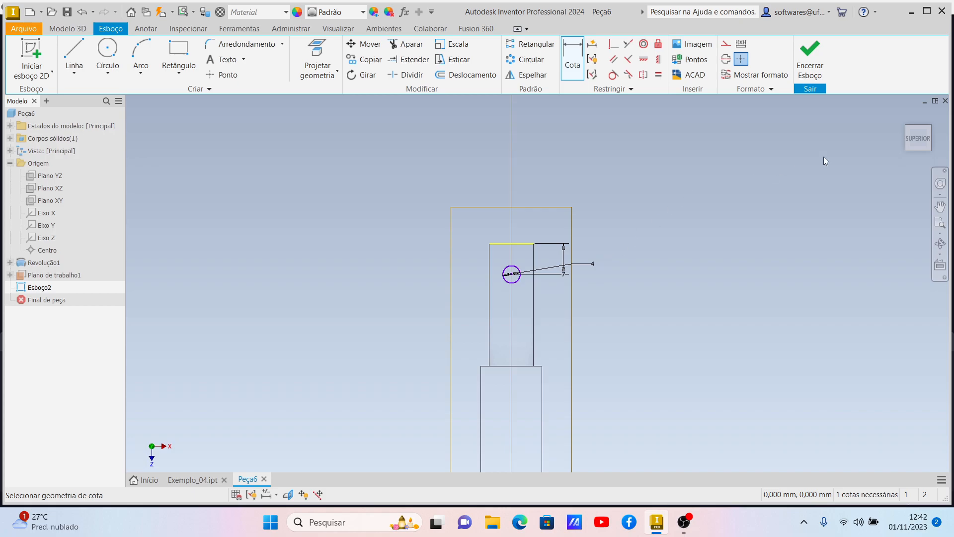
left_click(808, 70)
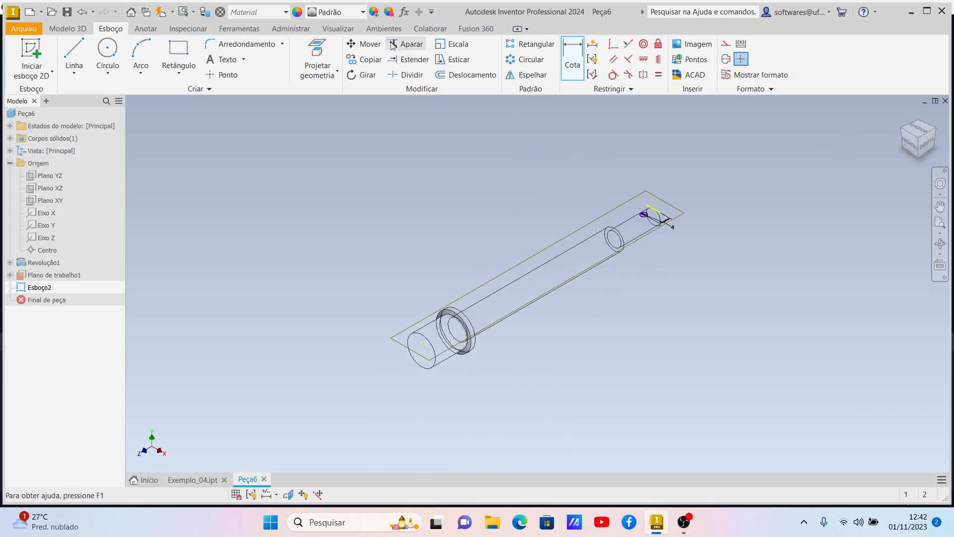
- Set the model's visual style to shaded with hidden edges
left_click(338, 28)
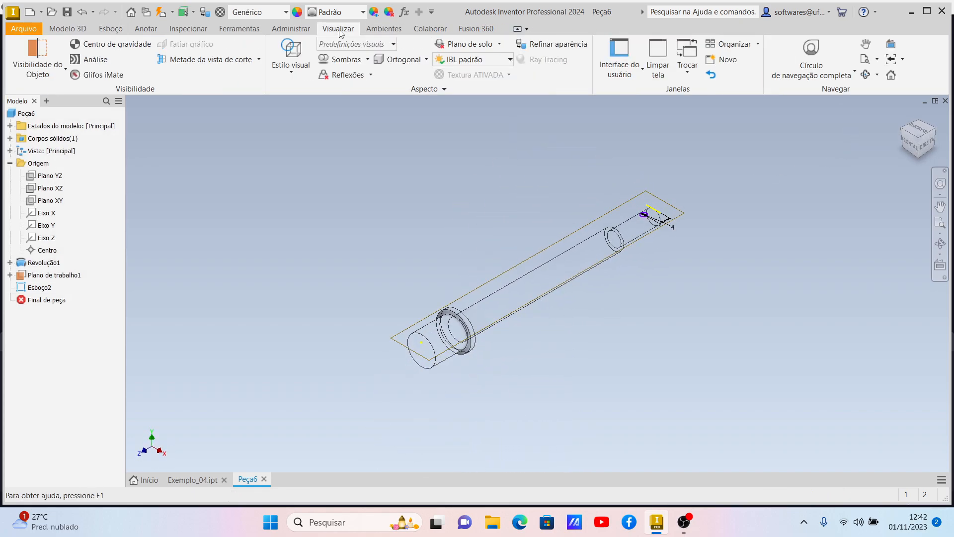
left_click(292, 64)
left_click(304, 179)
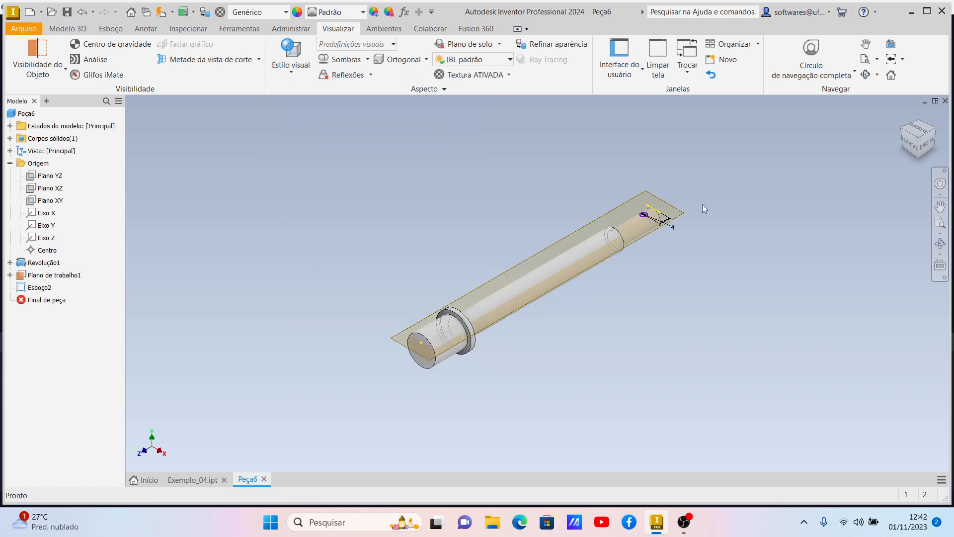
scroll(705, 202, "up", 6)
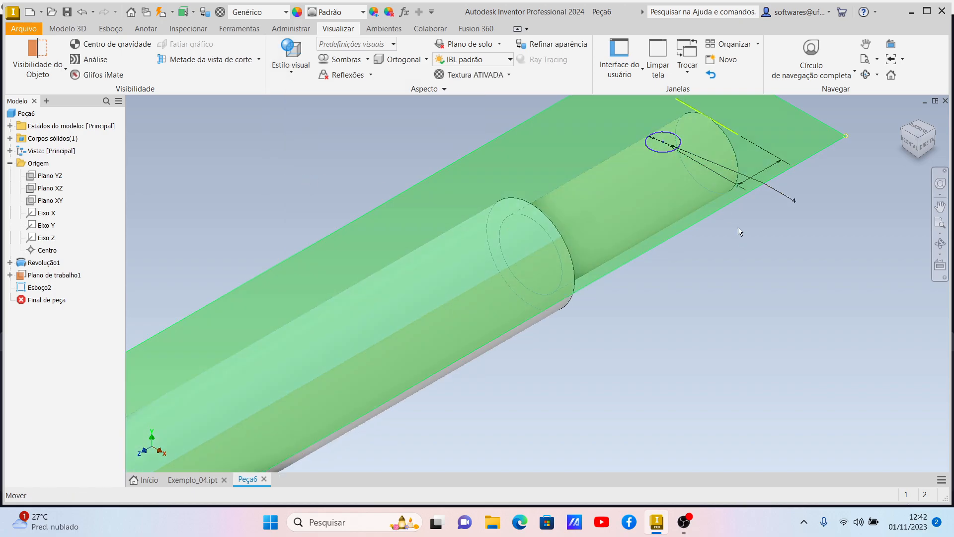
scroll(406, 211, "down", 4)
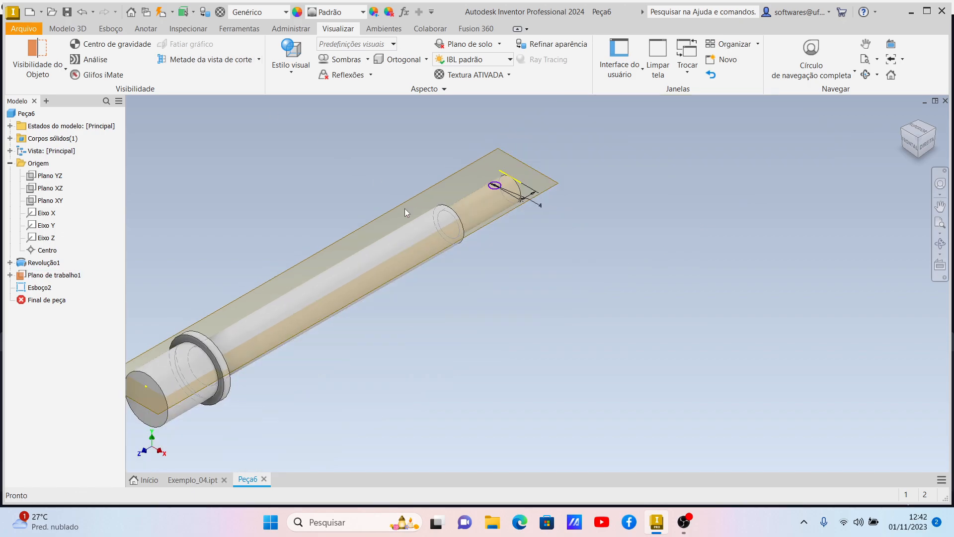
- Extrude the 4 mm circle as a cut 10 mm deep into the shaft's narrow end, with a 2-degree taper
left_click(68, 28)
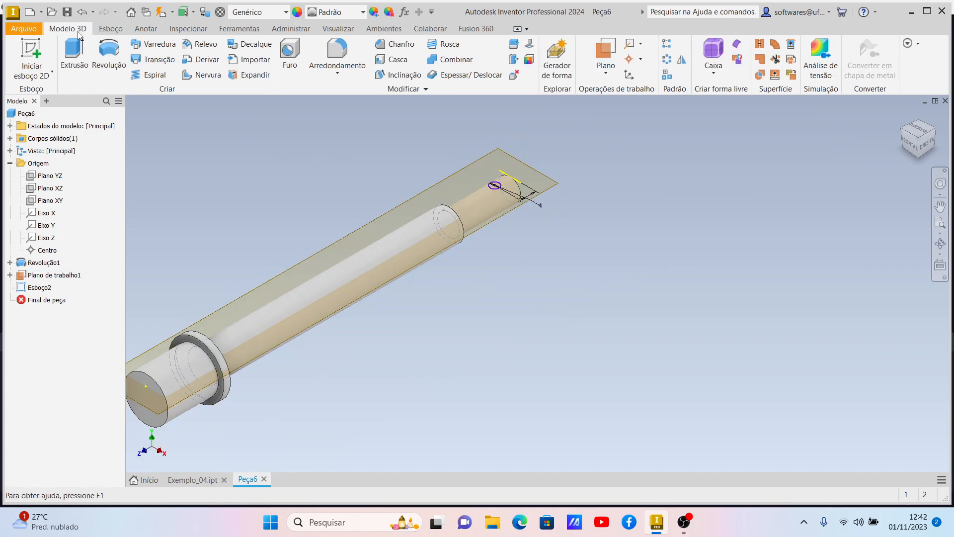
left_click(74, 62)
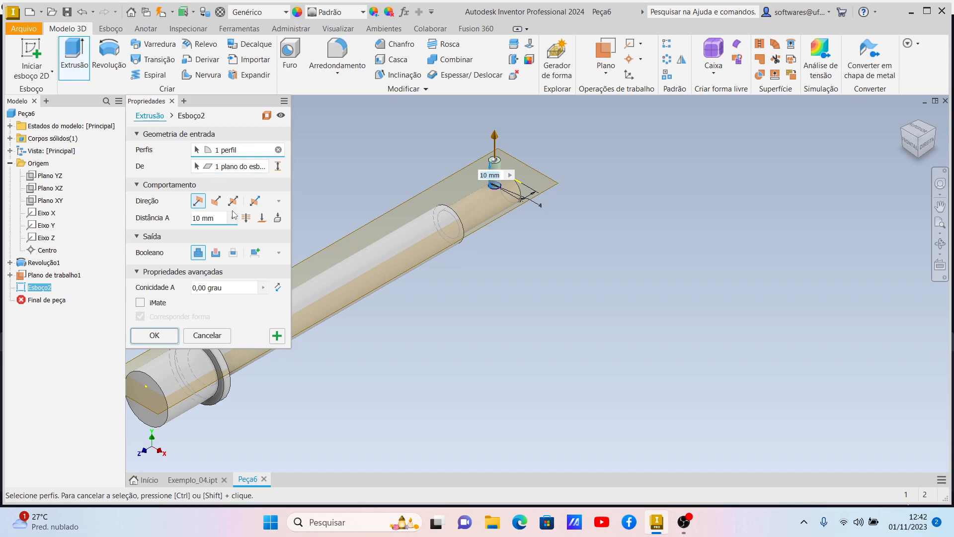
left_click(214, 252)
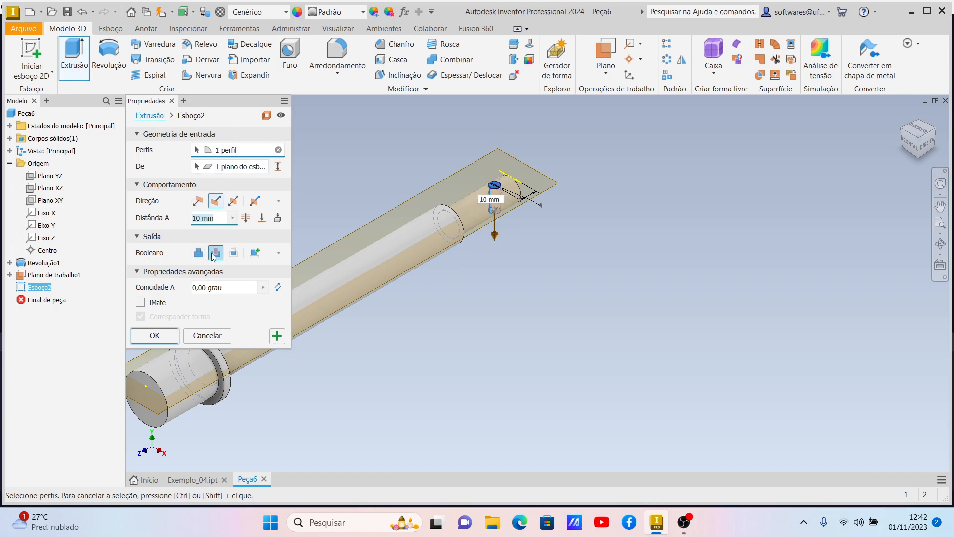
left_click(209, 288)
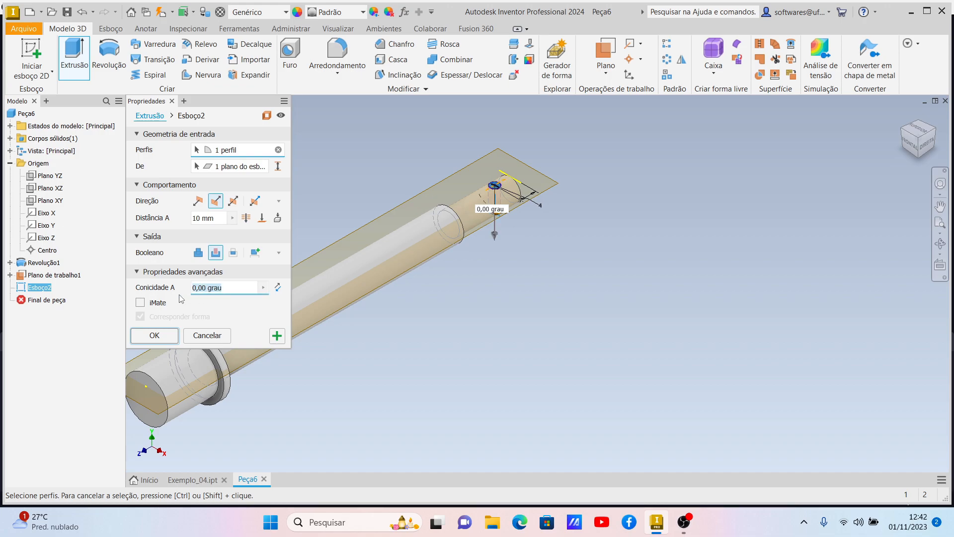
key("Return")
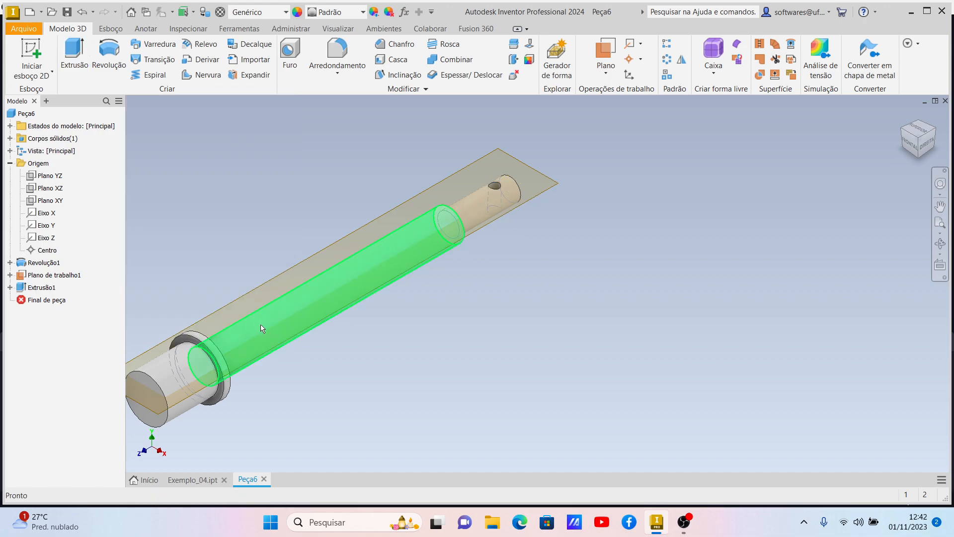
- Edit the hole's extrusion and flip its taper to -2 degrees so the hole narrows with depth
right_click(42, 287)
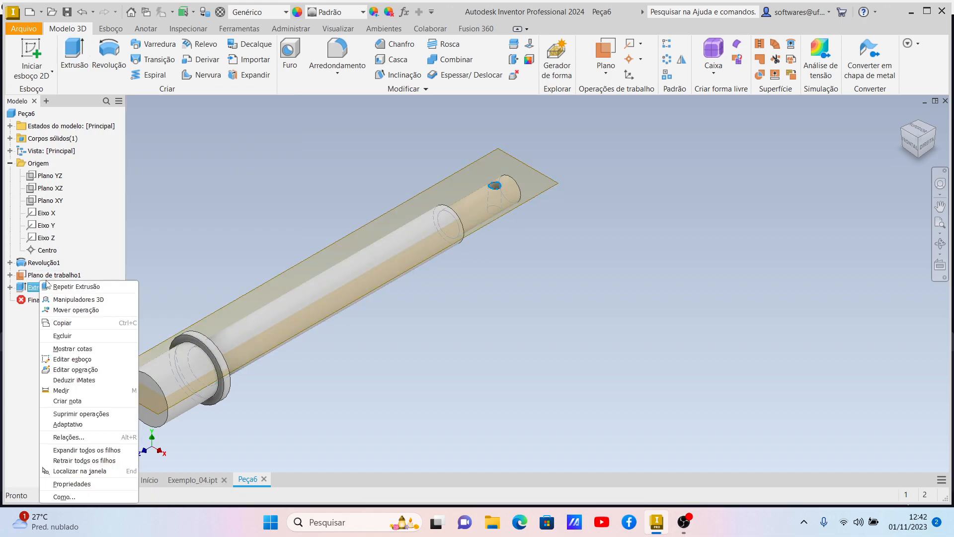
left_click(76, 370)
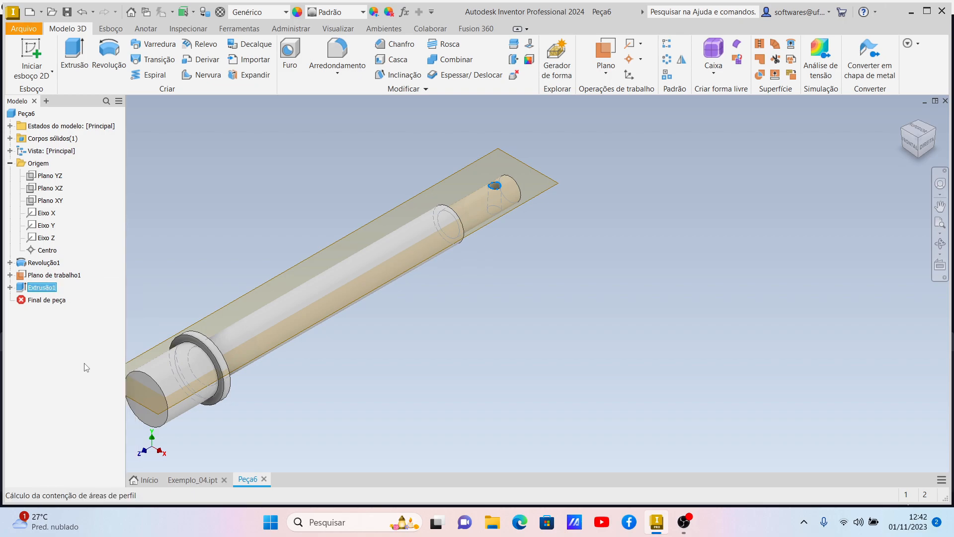
scroll(548, 203, "up", 2)
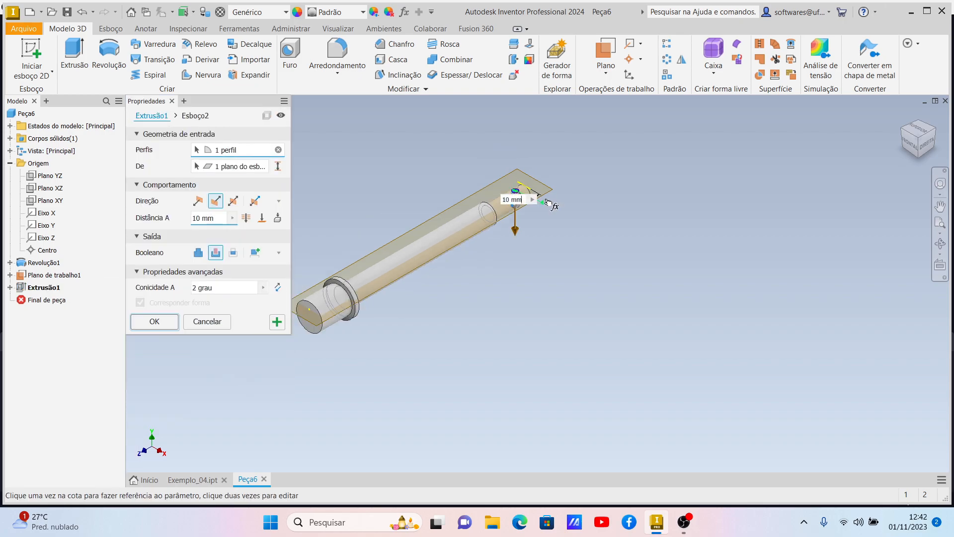
scroll(546, 203, "down", 5)
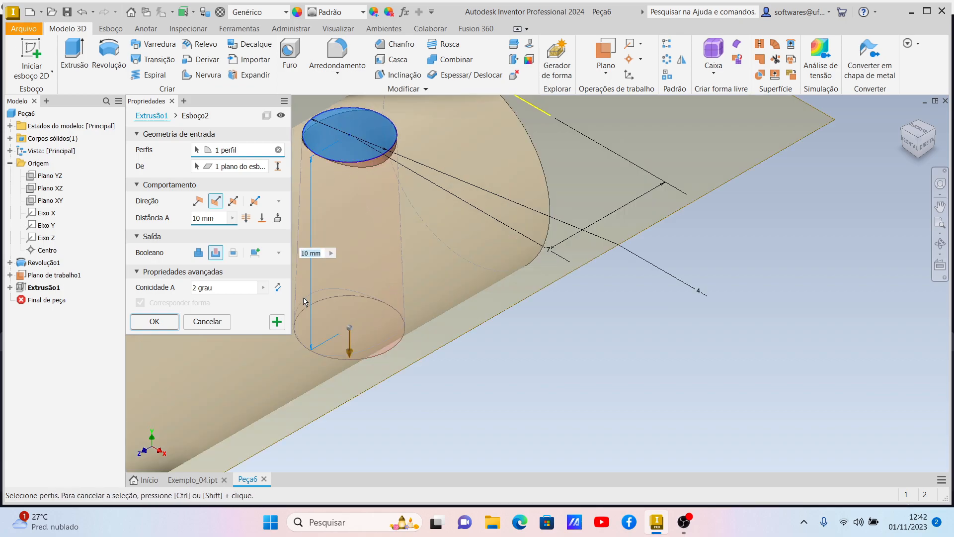
left_click(278, 287)
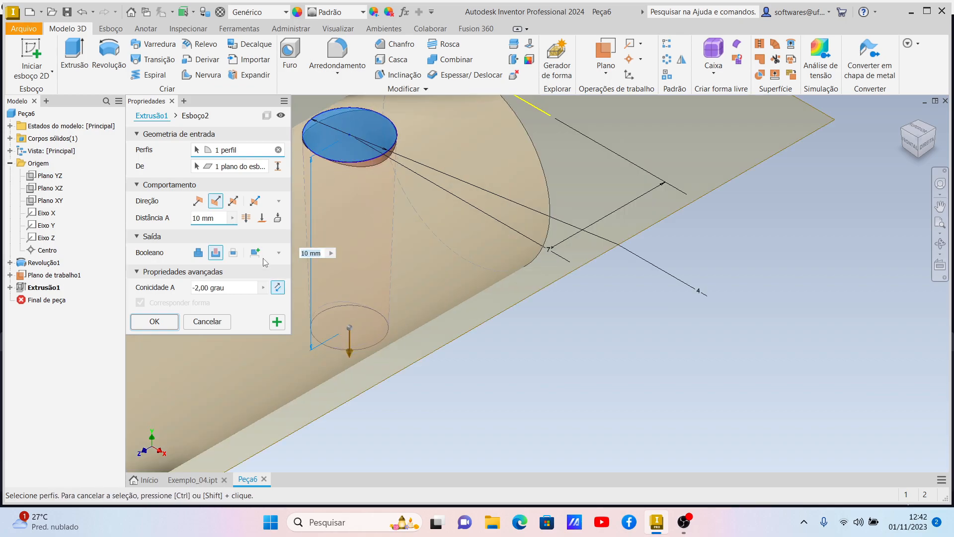
- Try a distance of 20 mm for the tapered cut
left_click(231, 220)
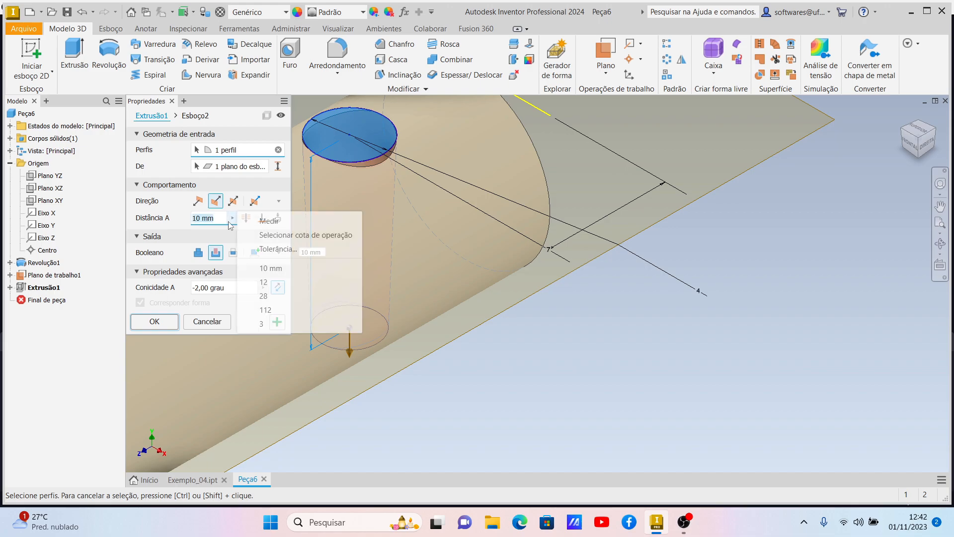
left_click(216, 219)
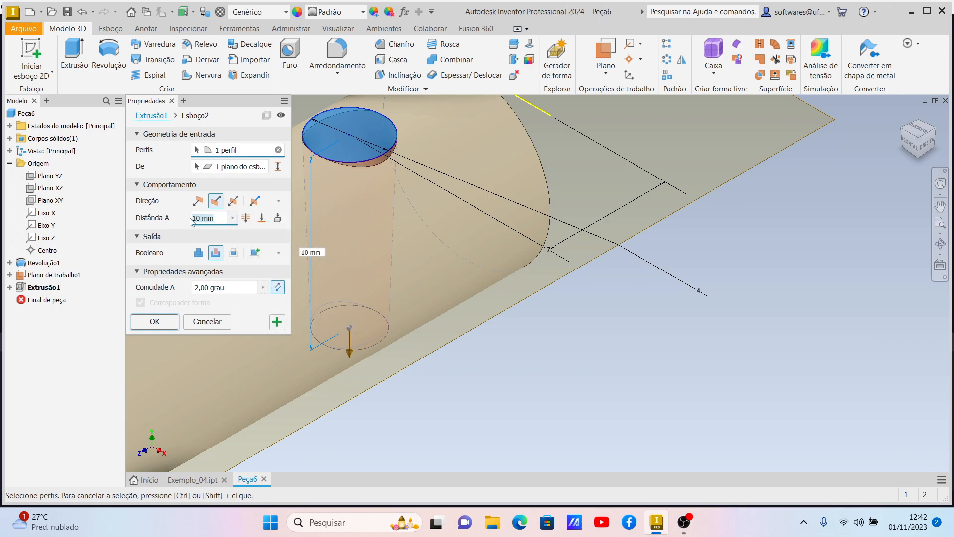
type("20")
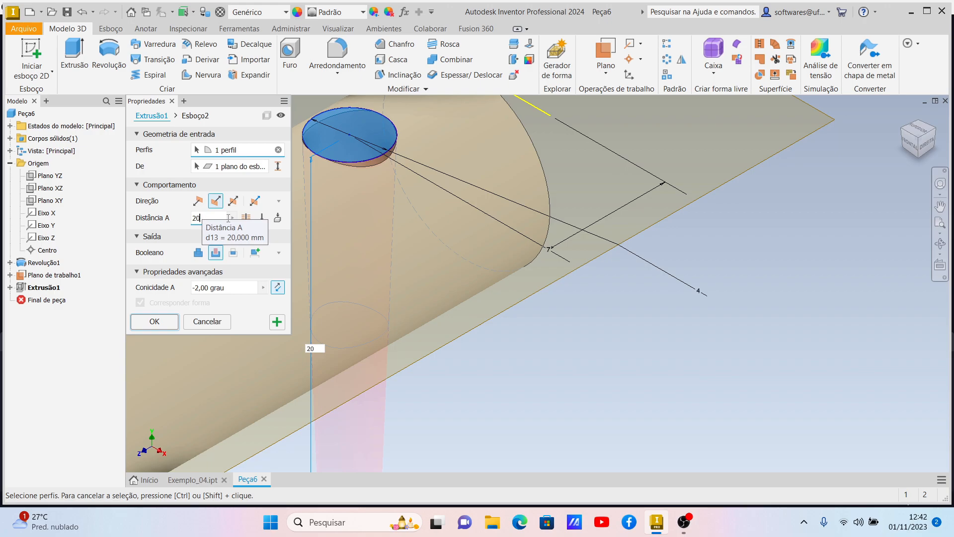
scroll(437, 378, "down", 5)
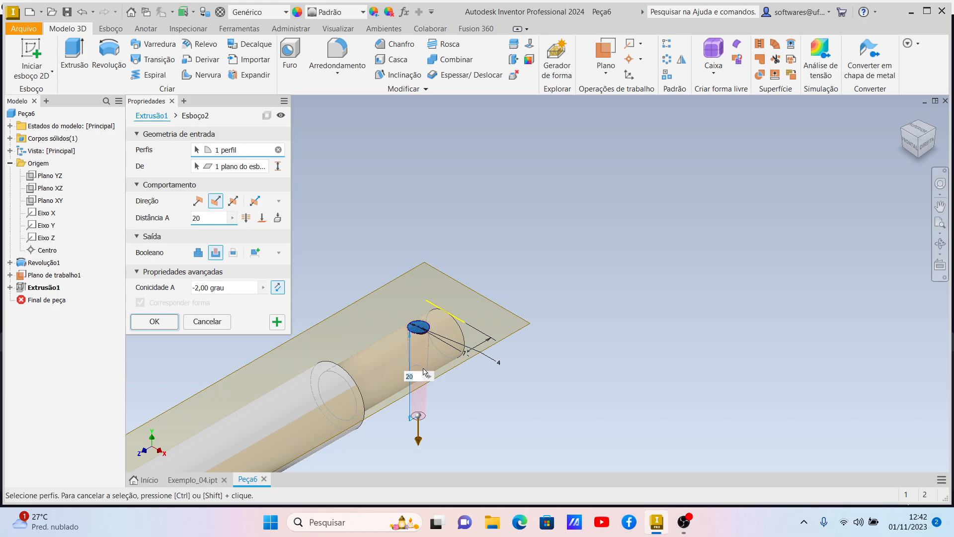
- Try the To Next (Até o seguinte) and Through All extents for the tapered cut and compare their previews
left_click(278, 218)
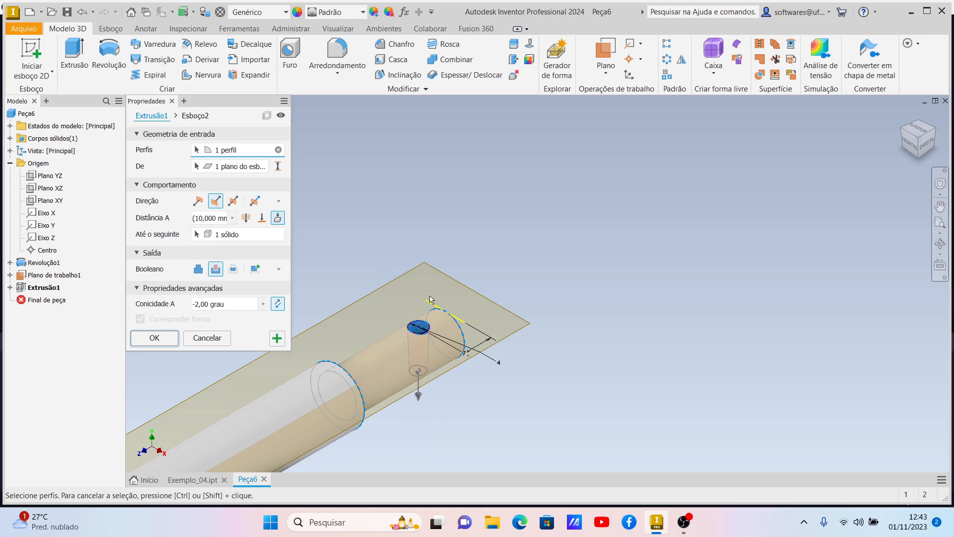
scroll(439, 374, "down", 1)
scroll(418, 328, "up", 3)
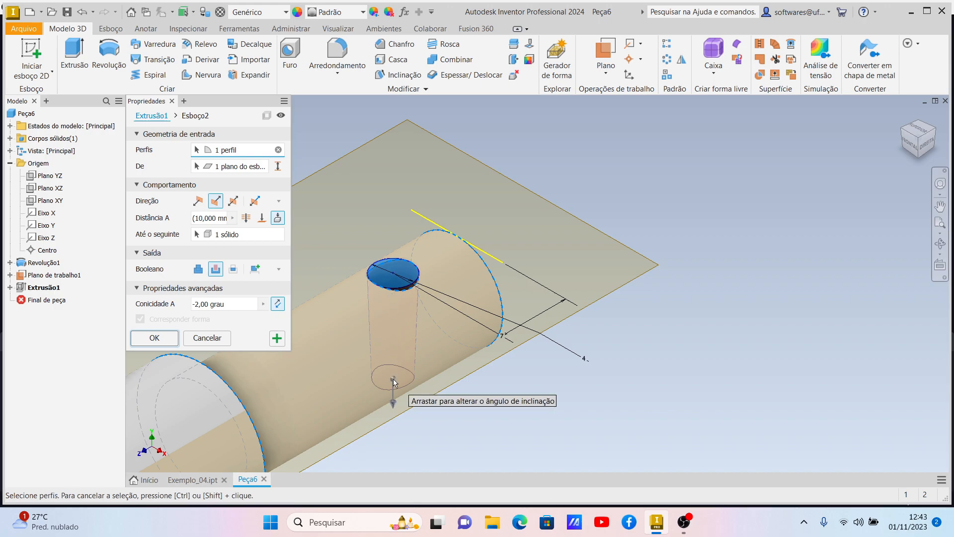
left_click(245, 219)
scroll(422, 376, "up", 5)
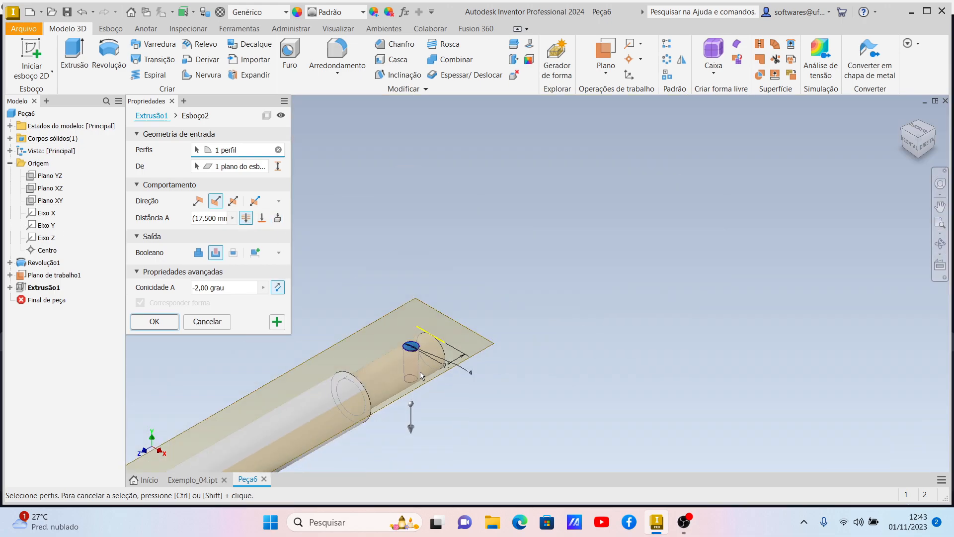
scroll(403, 425, "up", 4)
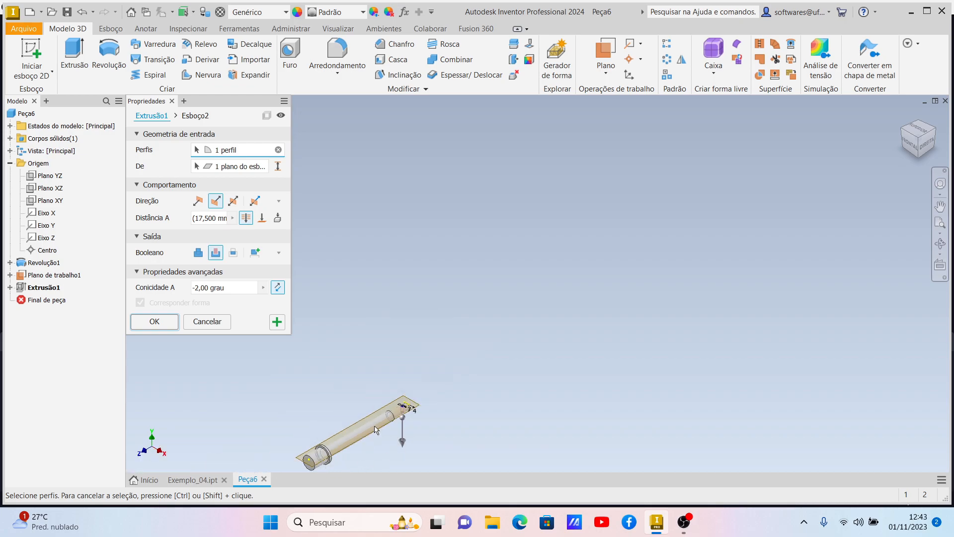
scroll(375, 430, "down", 8)
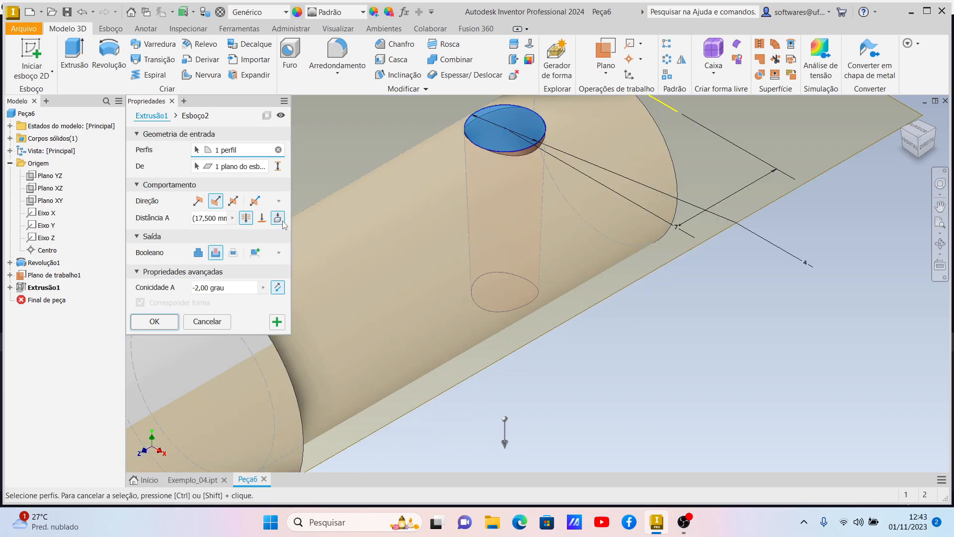
- Apply the tapered cut with the To Next (Até o seguinte) extent and hide the offset work plane
left_click(277, 218)
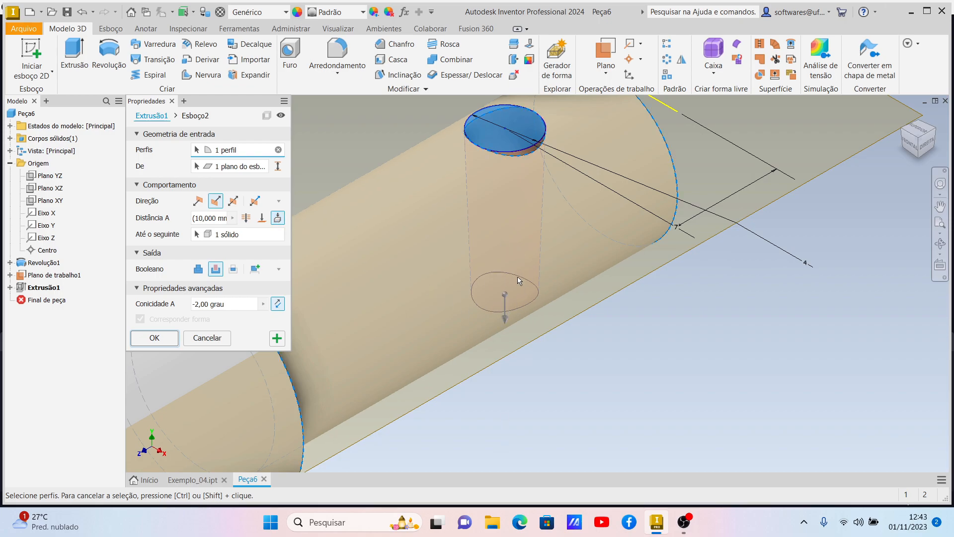
left_click(175, 332)
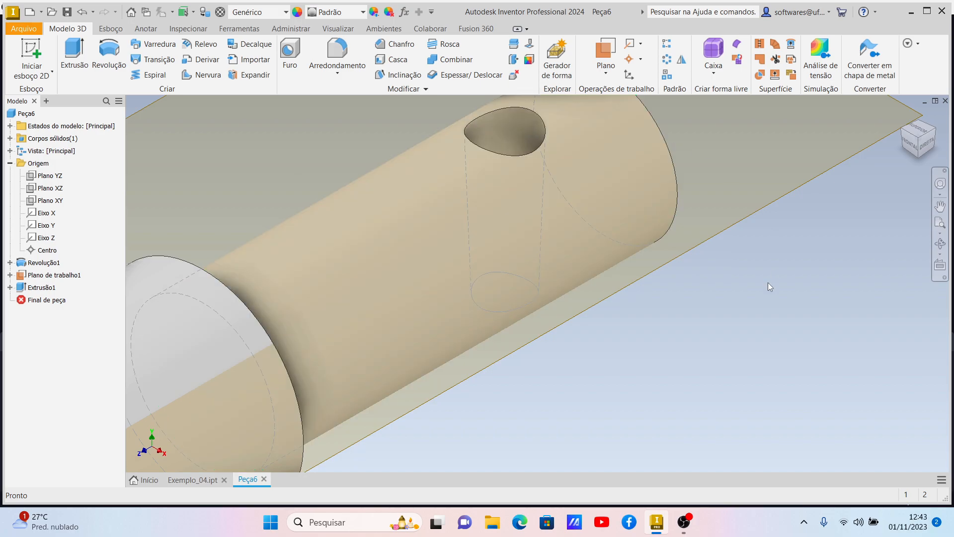
right_click(37, 275)
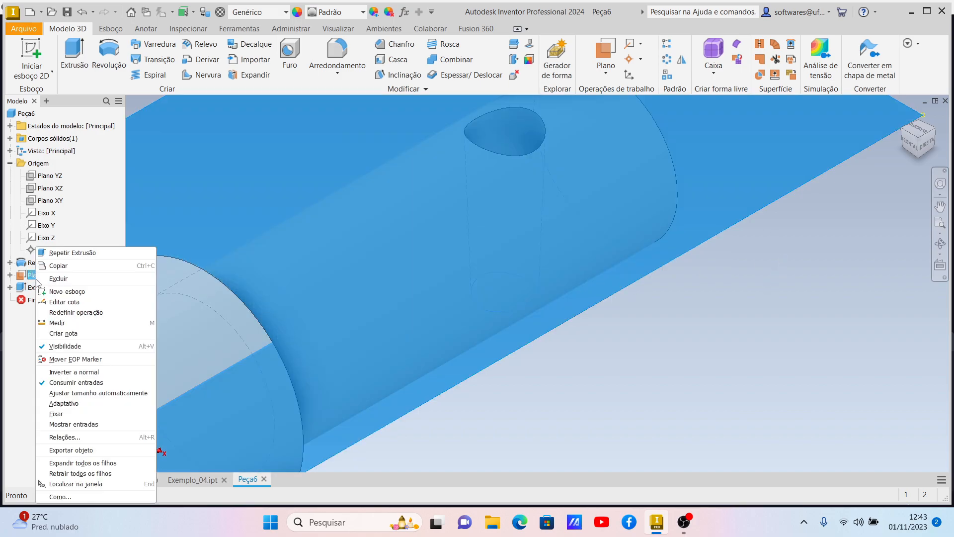
left_click(85, 346)
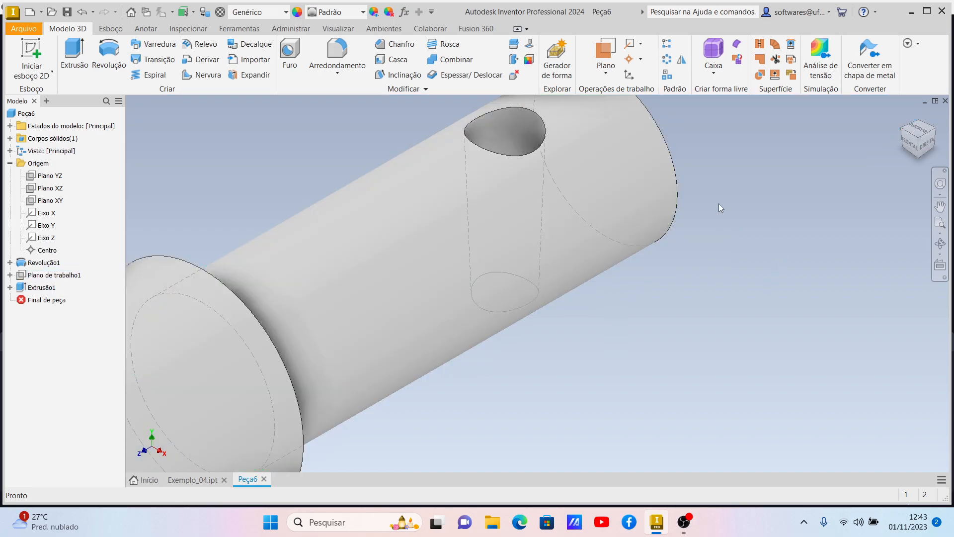
- Examine the shaft and its cross hole from the top, front and isometric views
left_click(913, 128)
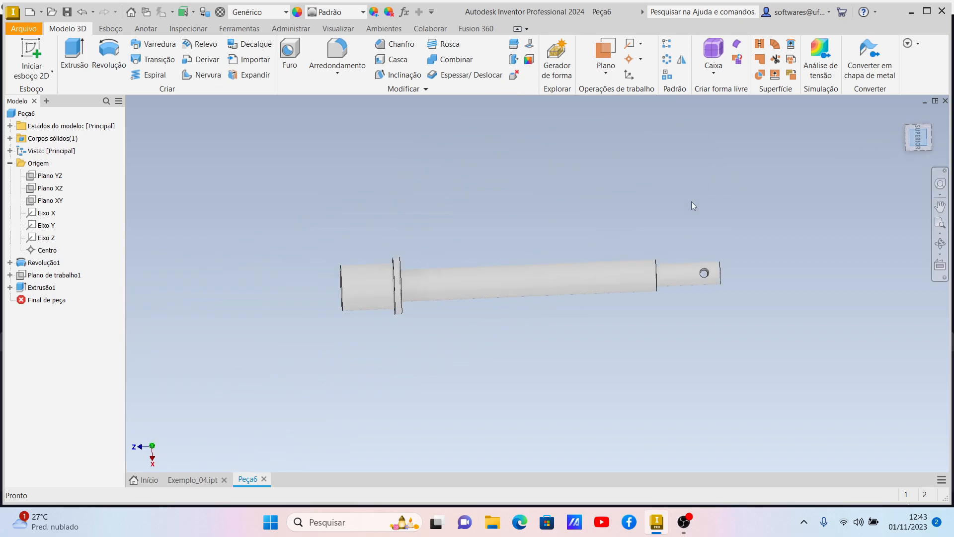
left_click(701, 284)
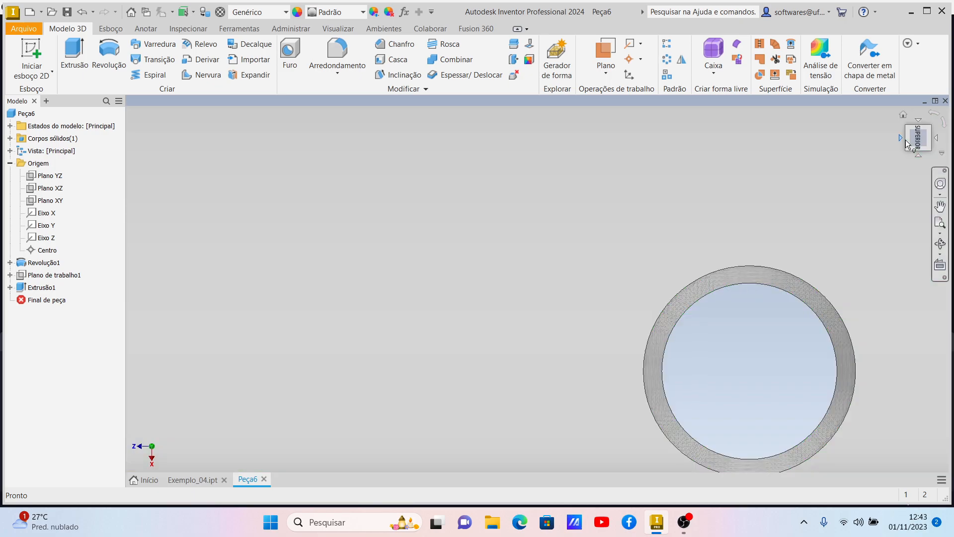
left_click(919, 138)
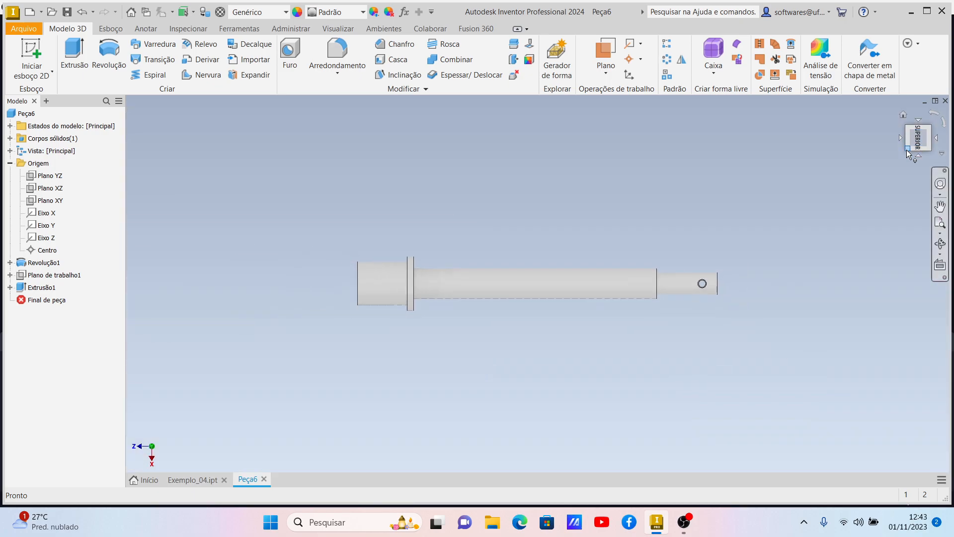
left_click(932, 138)
left_click(936, 118)
left_click(917, 137)
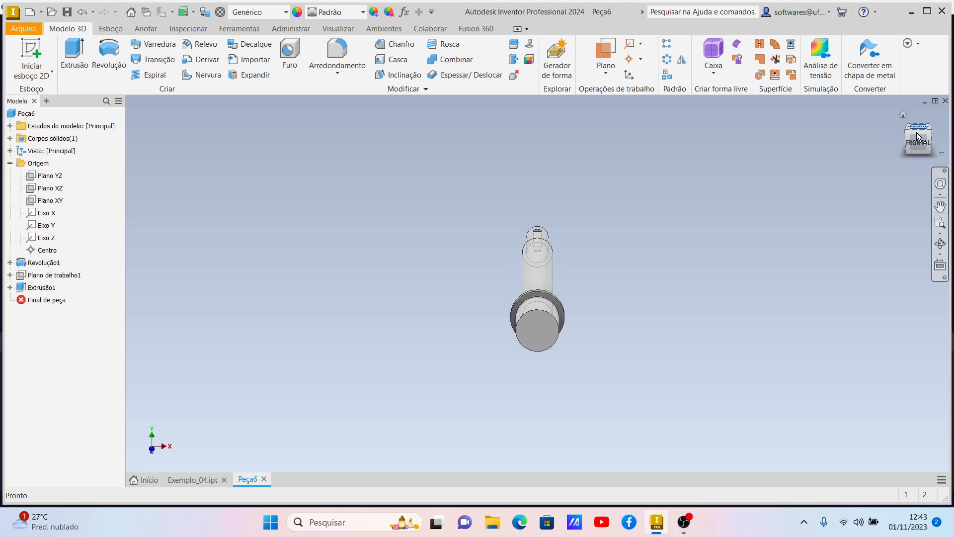
left_click(920, 149)
left_click(929, 141)
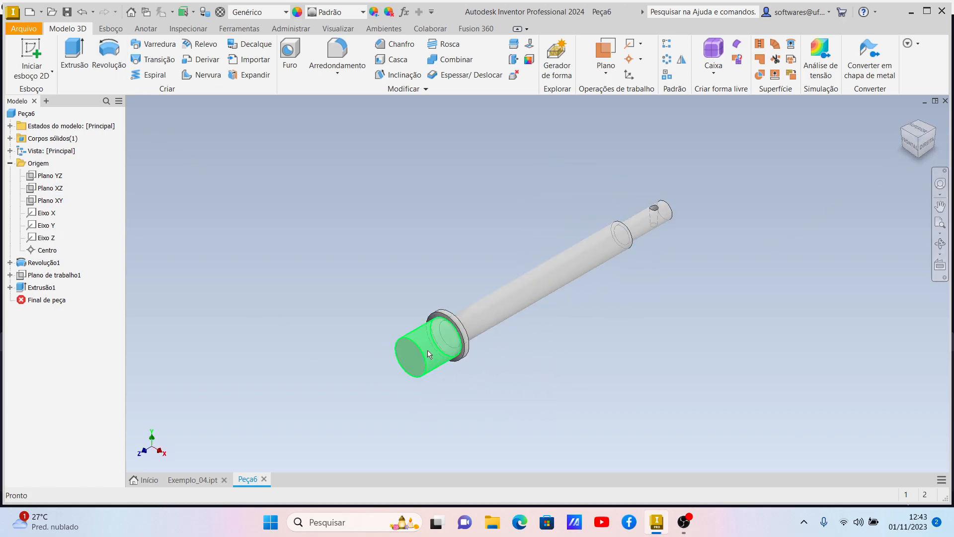
- Start a sketch on the XZ origin plane and draw a circle about 6.4 mm in diameter on the large end's centreline
left_click(32, 52)
left_click(49, 189)
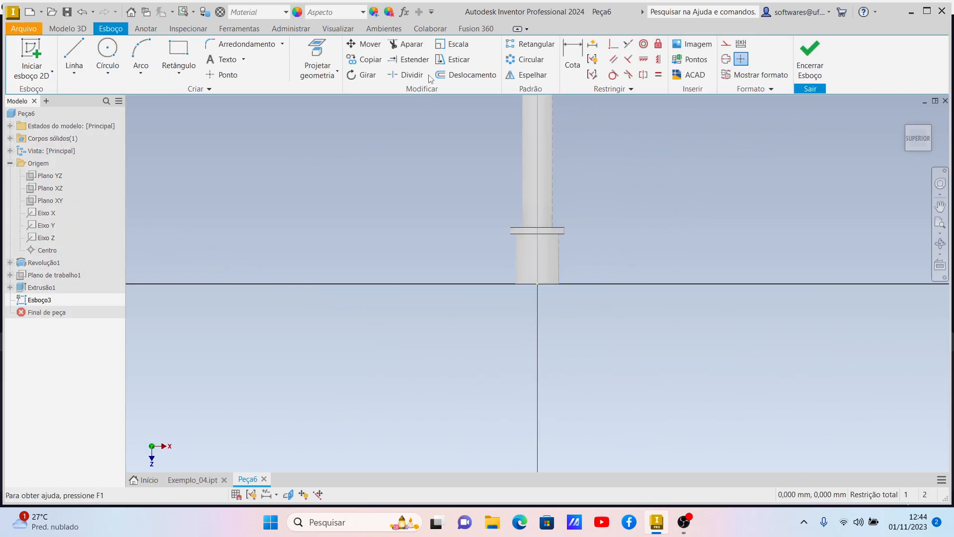
left_click(111, 49)
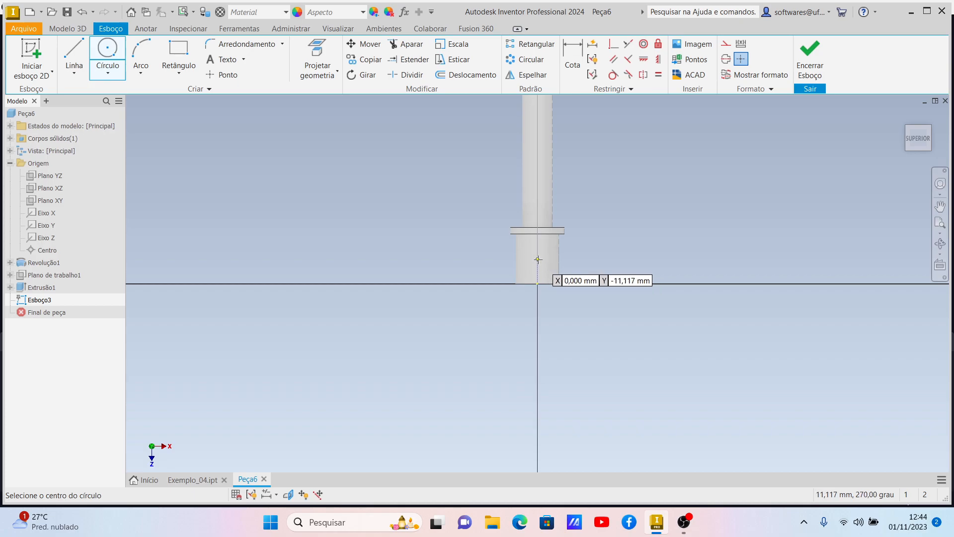
scroll(538, 259, "down", 5)
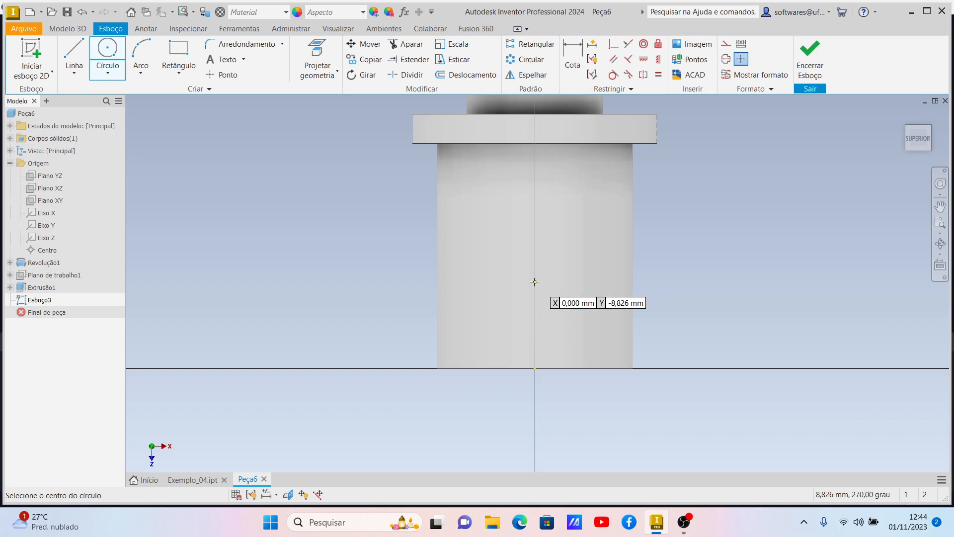
left_click(535, 297)
left_click(565, 293)
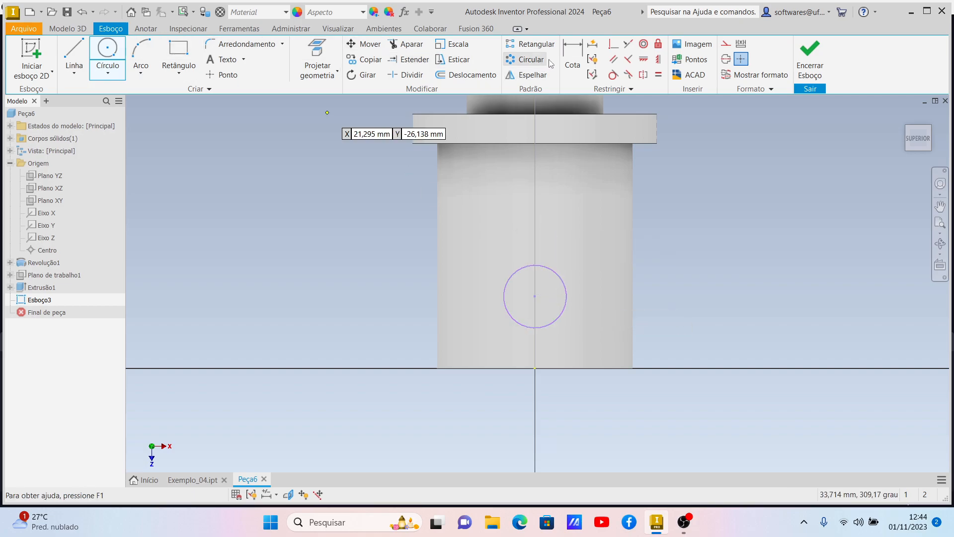
- Dimension the circle's centre 12 mm from the large end face and set its diameter to 9 mm
left_click(570, 66)
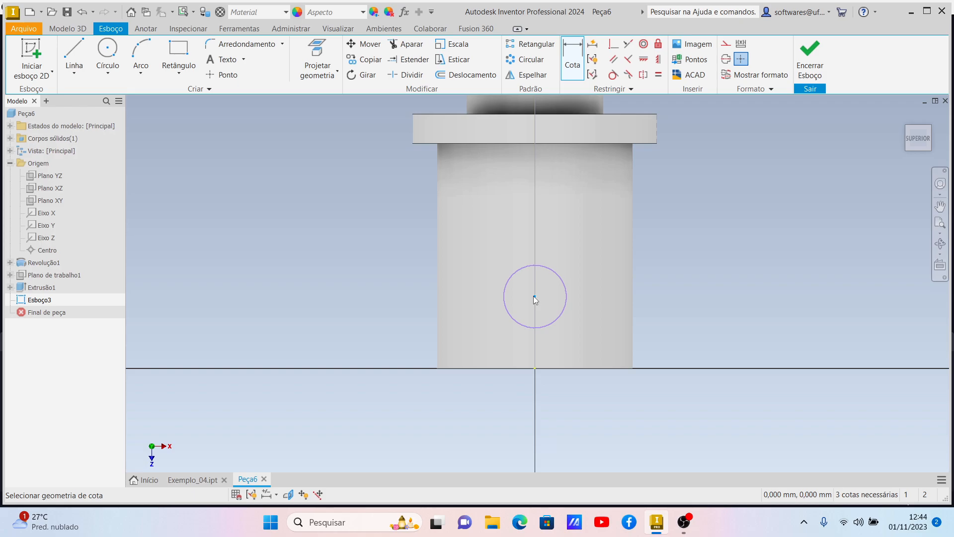
left_click(546, 369)
left_click(676, 350)
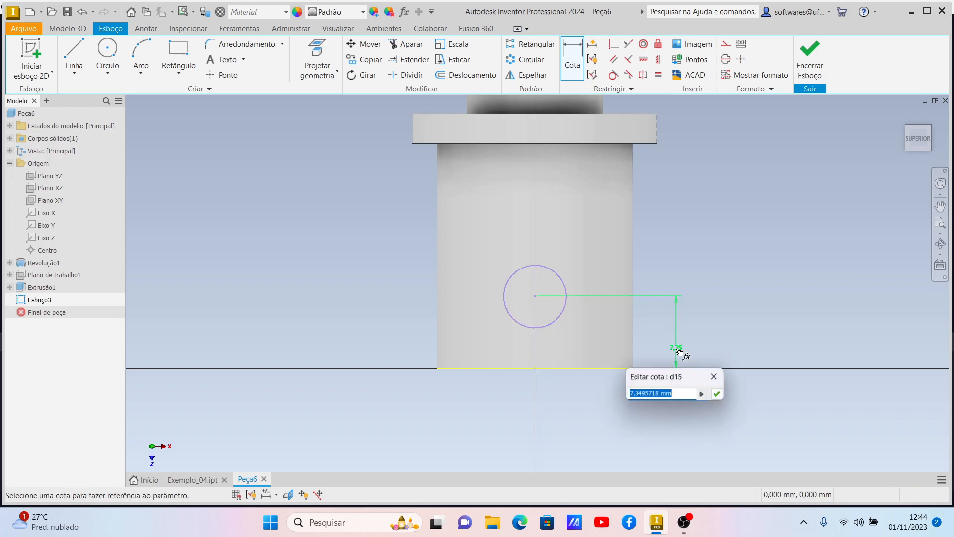
type("12")
key("Return")
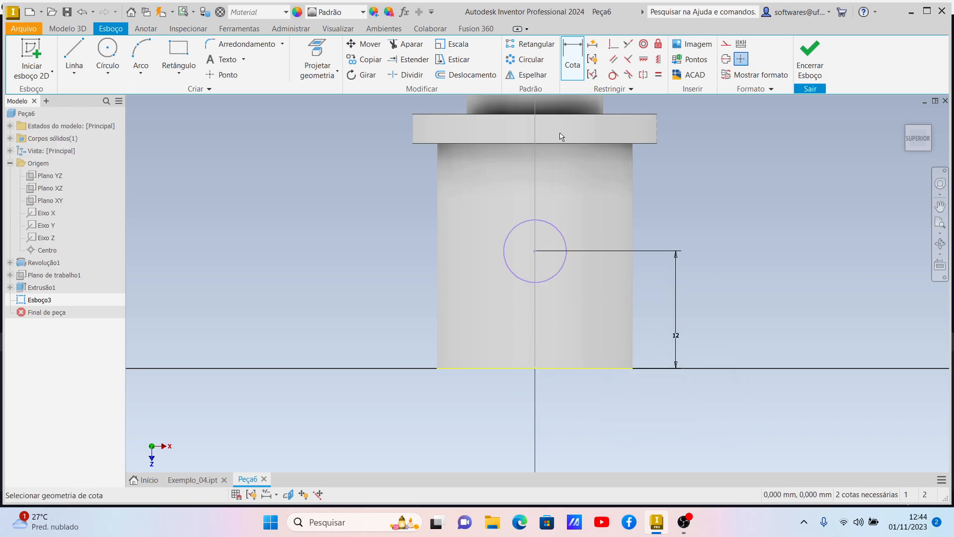
left_click(548, 229)
left_click(680, 219)
type("9")
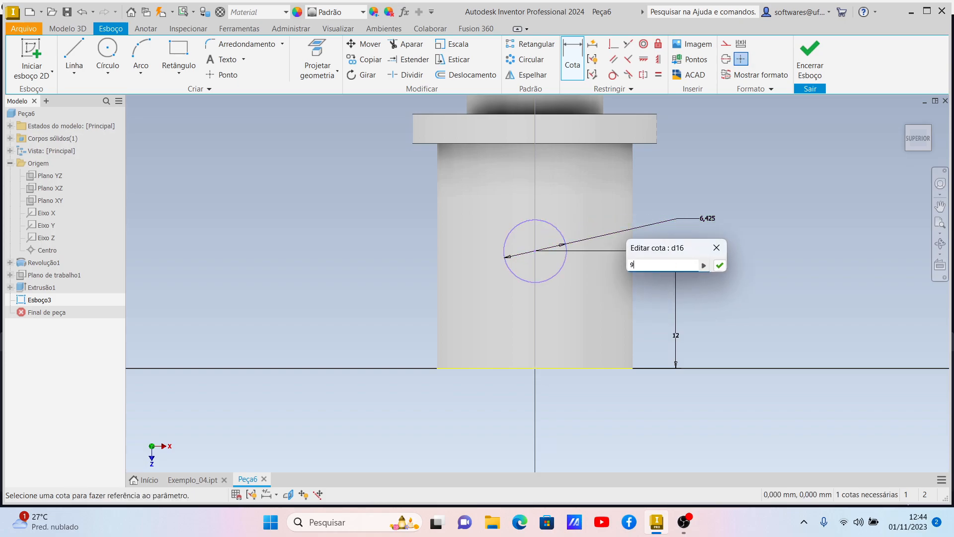
key("Return")
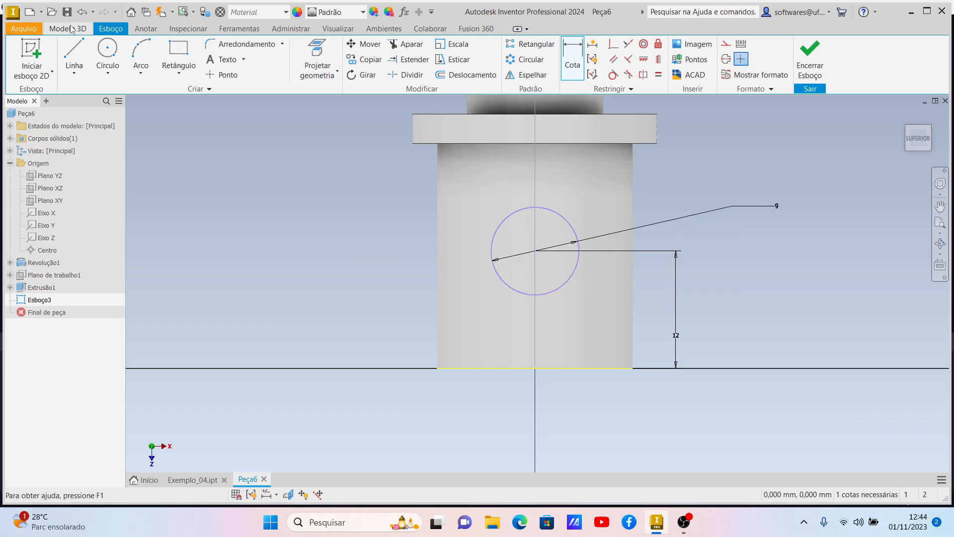
- Cut the 9 mm circle through the shaft's large end with an asymmetric extrusion, setting distance A to 12 mm
left_click(71, 29)
left_click(65, 51)
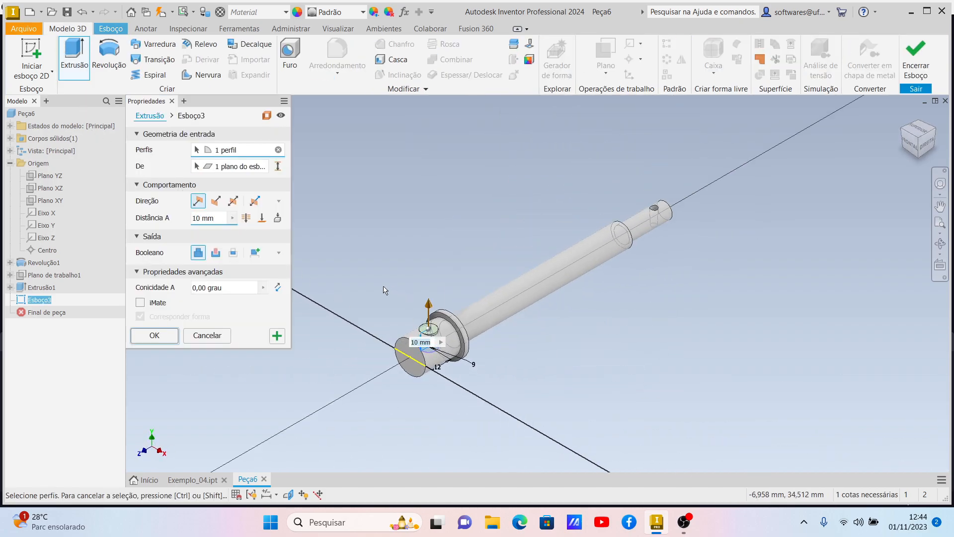
left_click(216, 200)
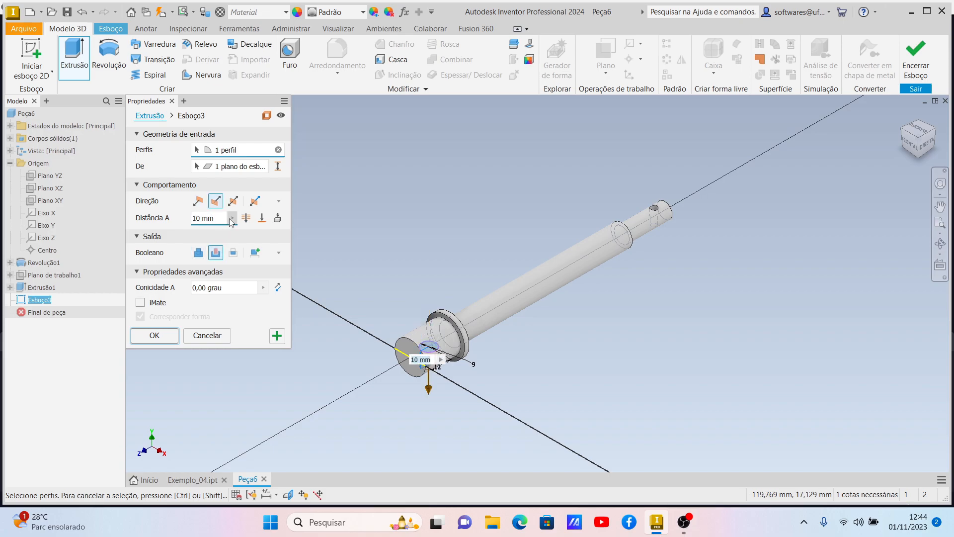
left_click(234, 202)
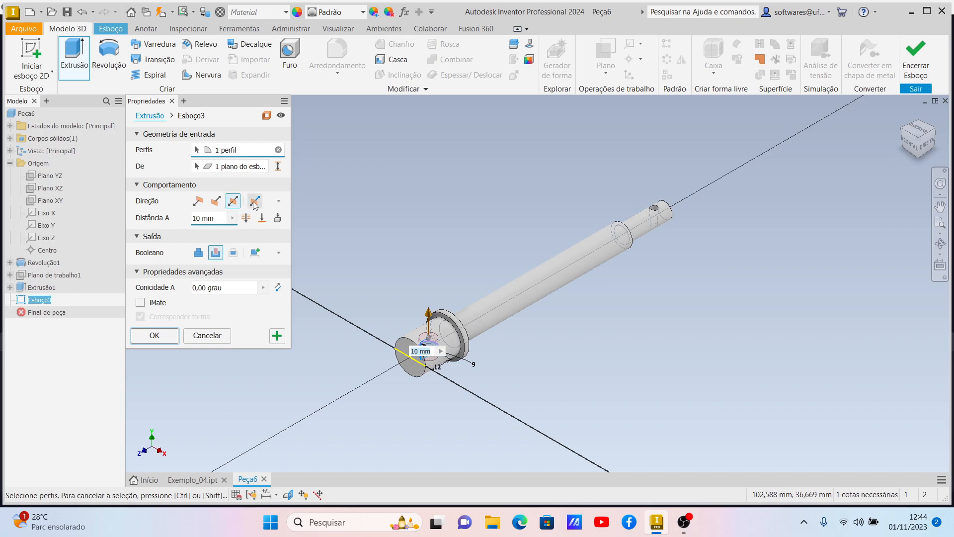
left_click(254, 202)
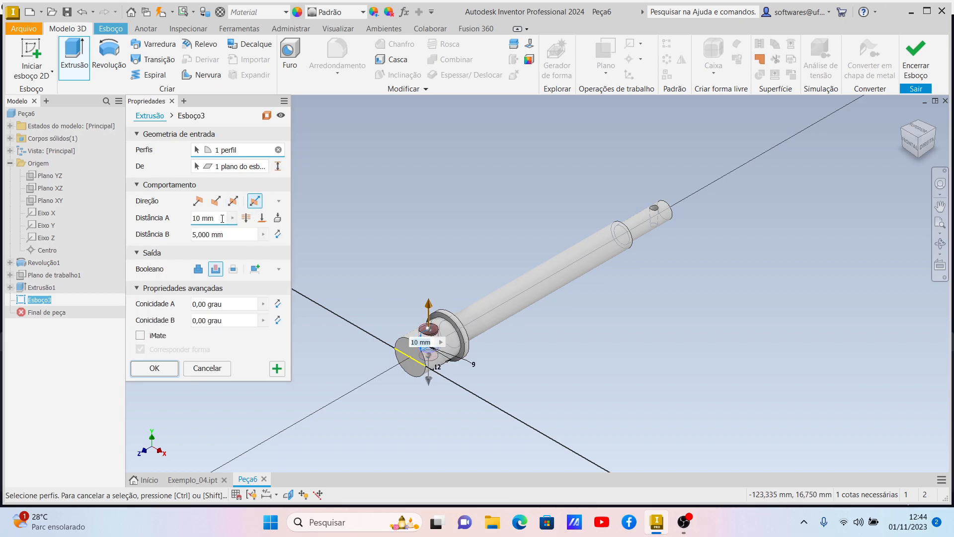
left_click_drag(223, 218, 191, 219)
type("12")
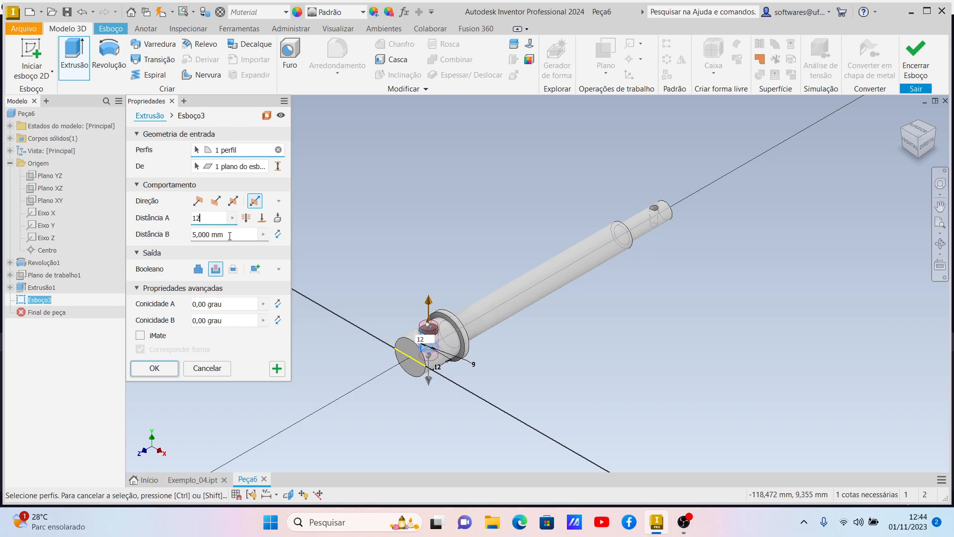
left_click_drag(229, 236, 189, 240)
key("Return")
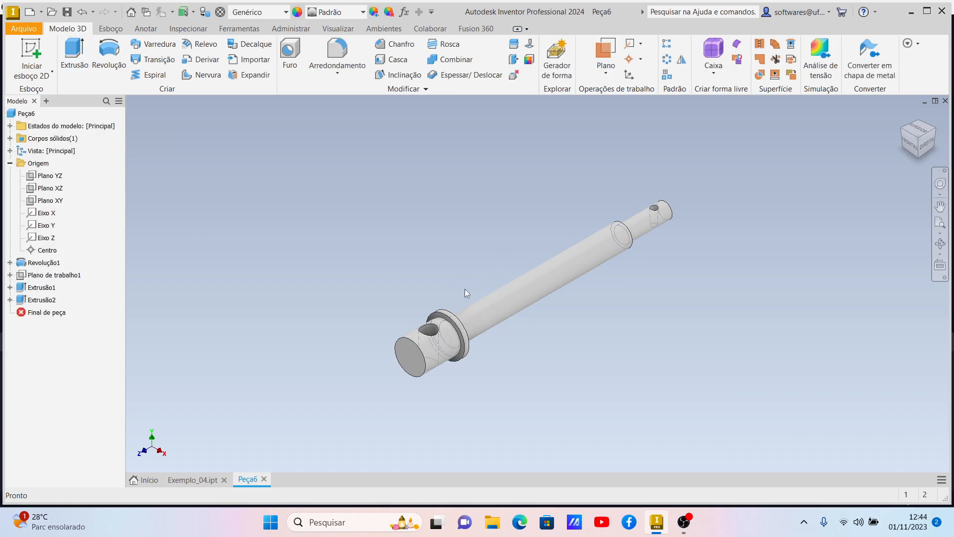
- Switch the visual style to a shaded display without edges
left_click(350, 30)
left_click(372, 30)
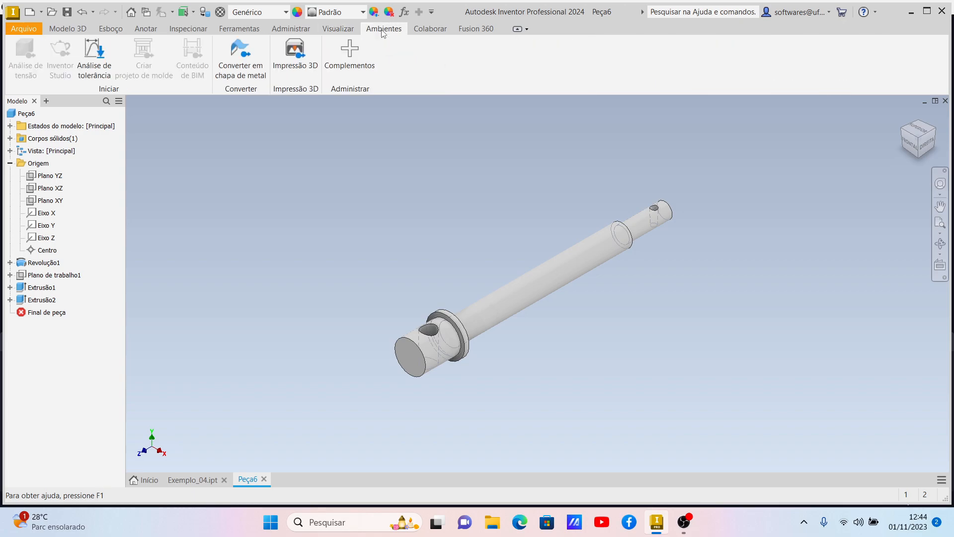
left_click(338, 28)
left_click(290, 60)
left_click(294, 110)
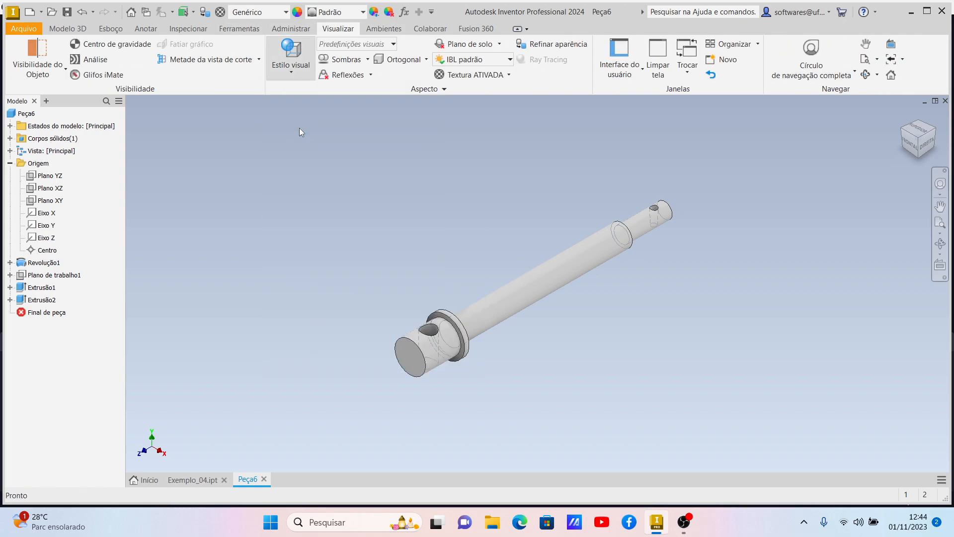
- Check the cross hole from the top and isometric views and set the visual style to Shaded with Edges (Sombreado com arestas)
left_click(913, 133)
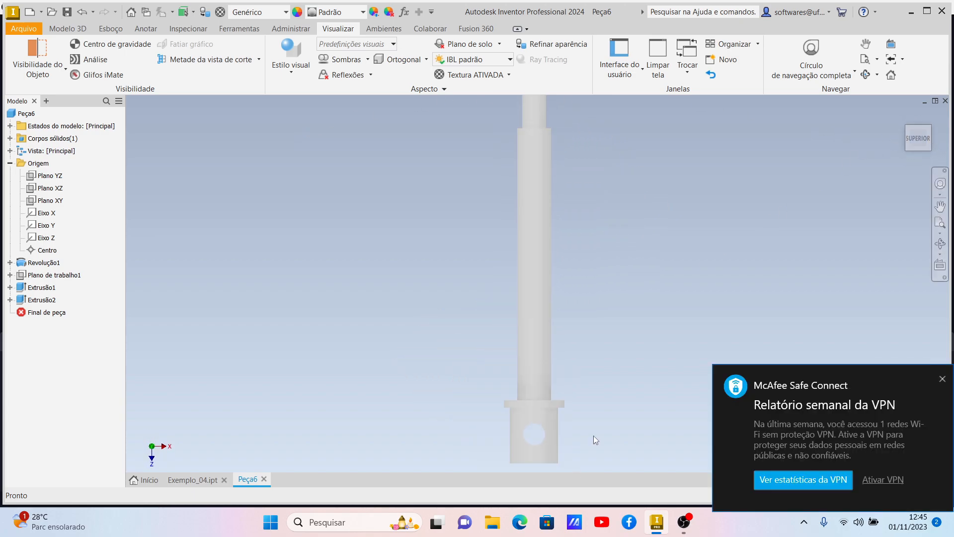
left_click(942, 378)
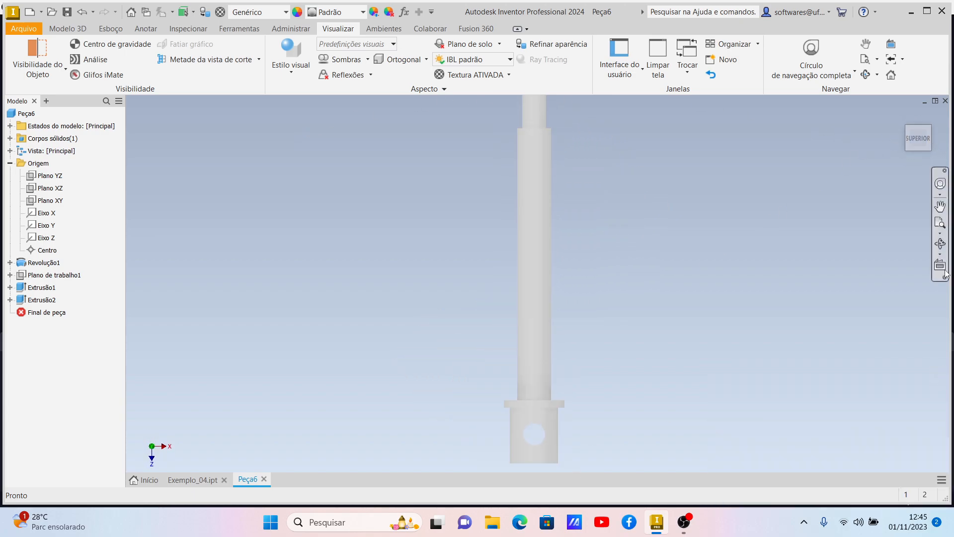
left_click(918, 148)
left_click(929, 139)
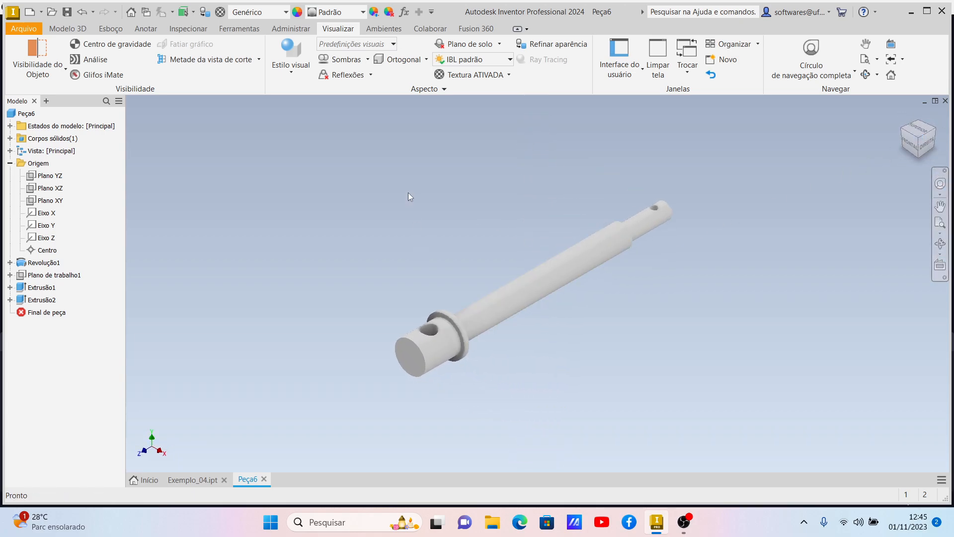
left_click(290, 62)
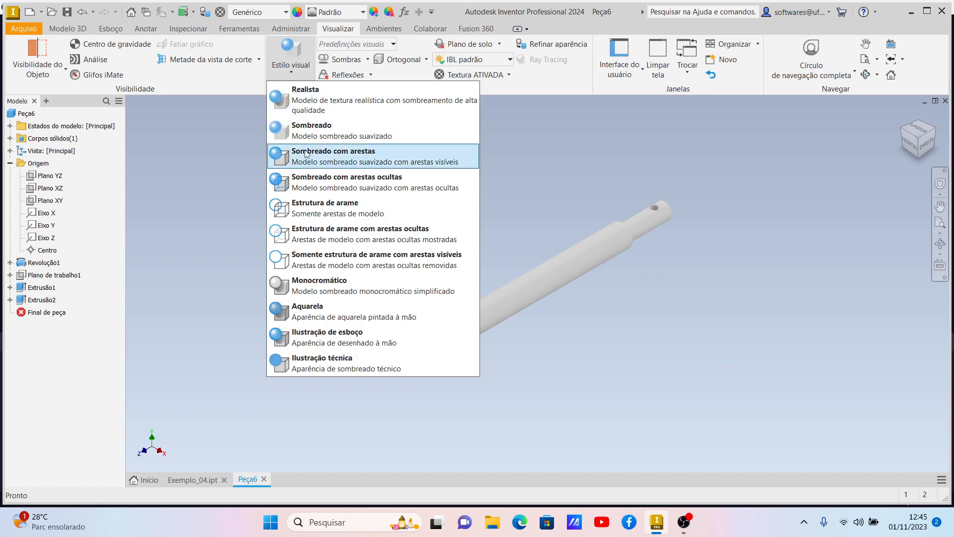
left_click(306, 153)
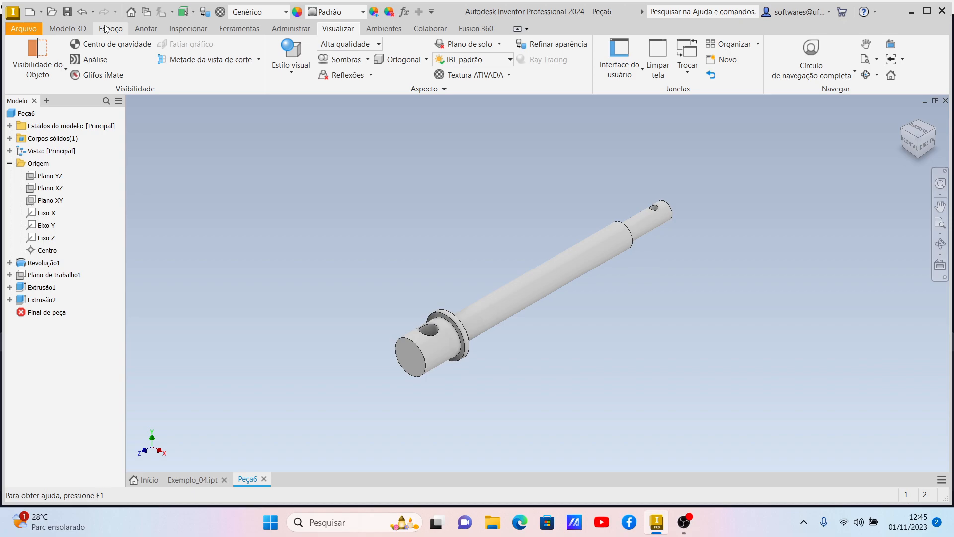
- Chamfer the outer circular edge of the shaft's large end face by 2 mm
left_click(67, 28)
left_click(395, 43)
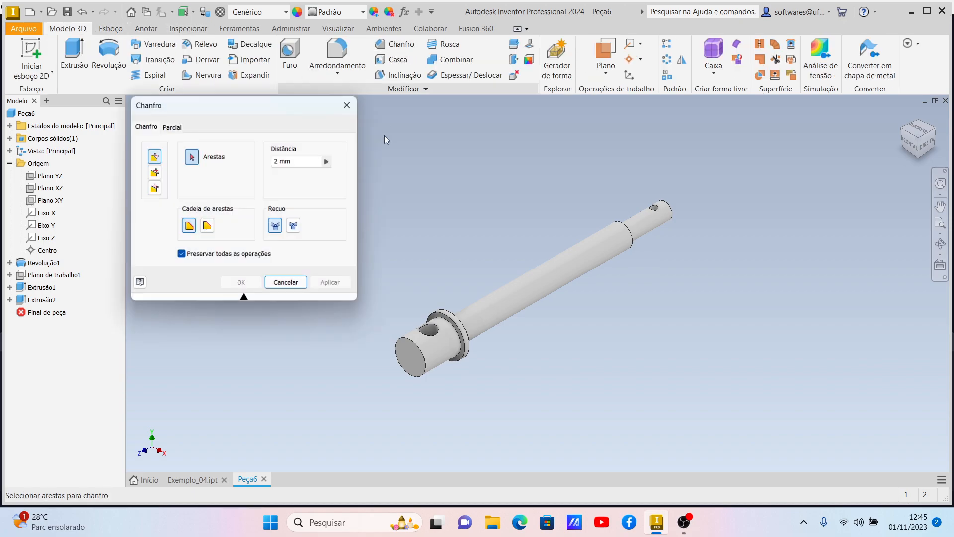
left_click(400, 344)
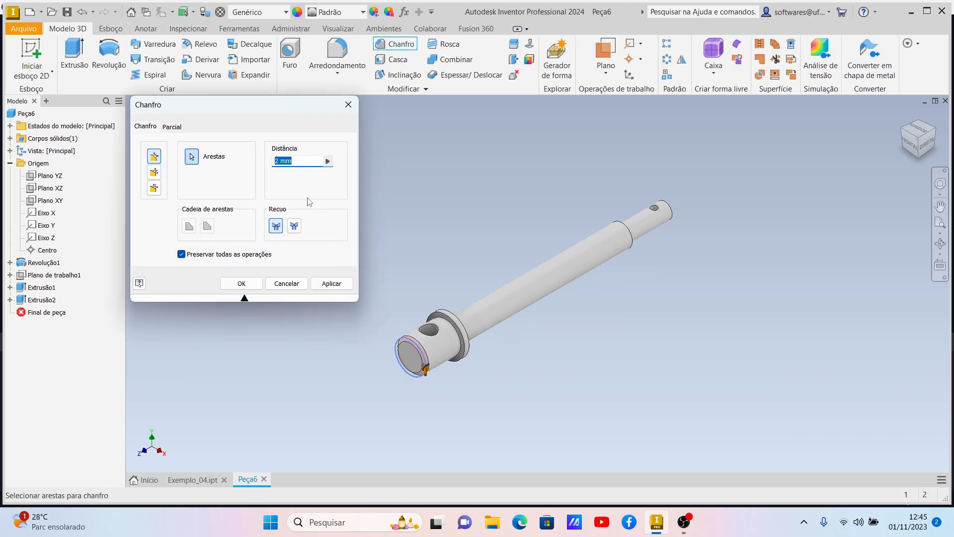
left_click(242, 288)
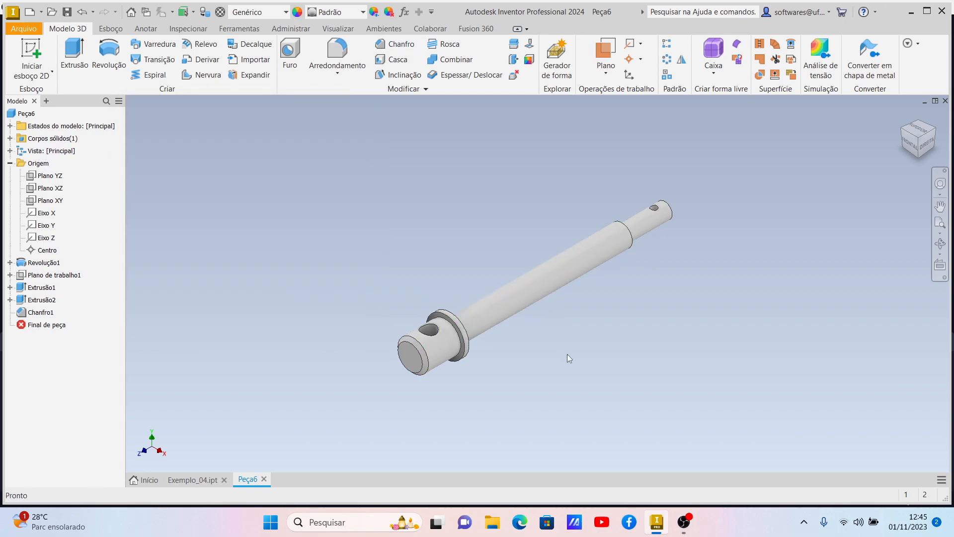
- Examine the thread on the reference part Exemplo_04 in isometric view and return to Peça6
left_click(189, 478)
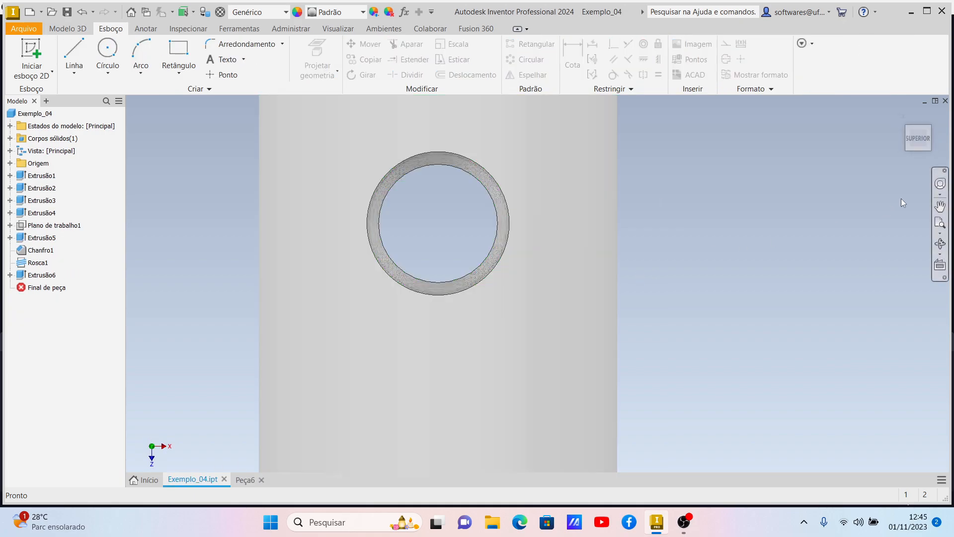
left_click(921, 152)
left_click(920, 150)
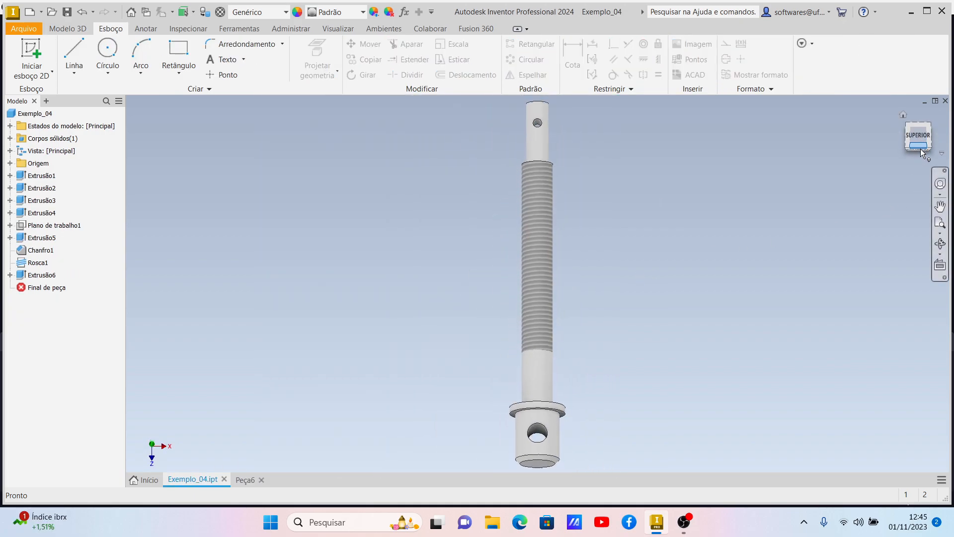
left_click(931, 140)
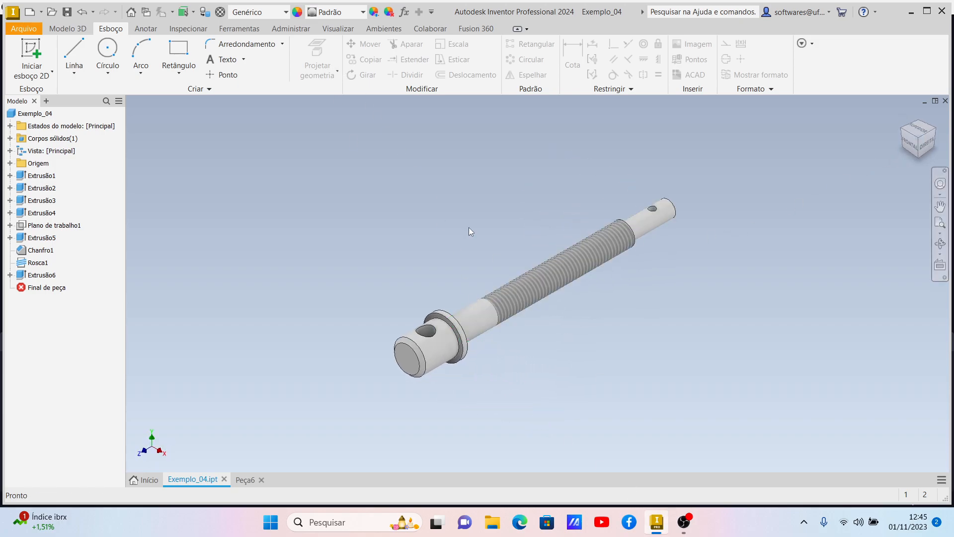
left_click(244, 480)
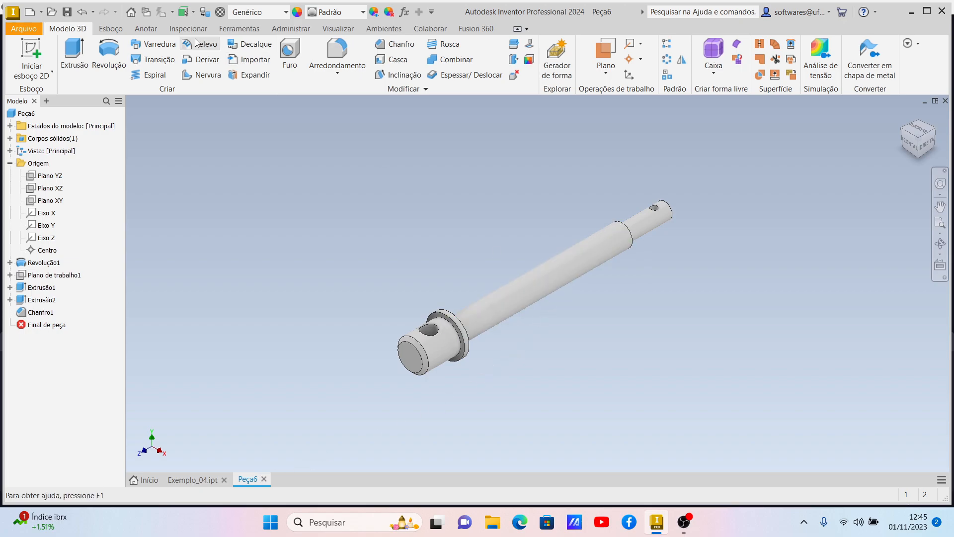
- Start a thread (Rosca) on the long cylindrical face between the collar and the thin end of the shaft
left_click(459, 52)
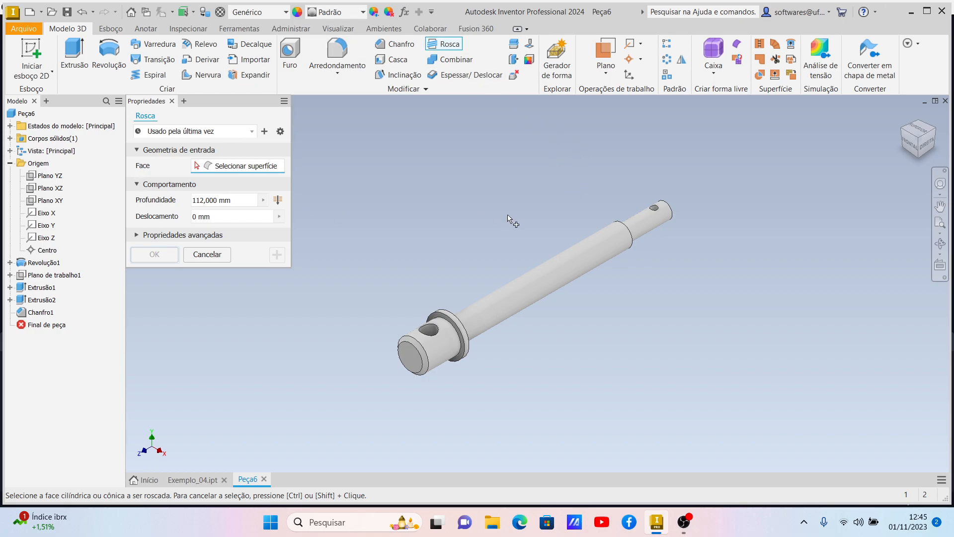
left_click(567, 264)
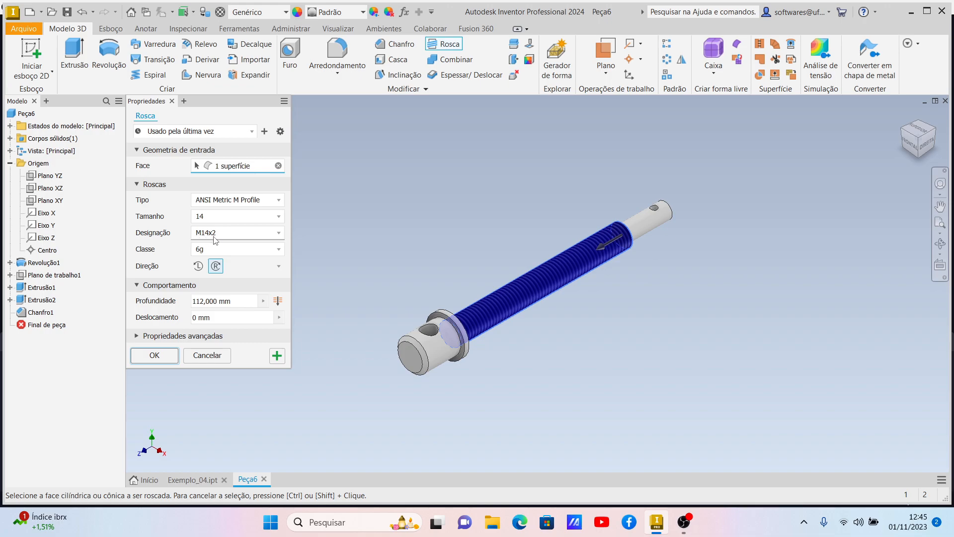
- Review the available thread types, sizes, designations and classes while keeping the ANSI Metric M Profile, M14x2, class 6g settings
left_click(279, 201)
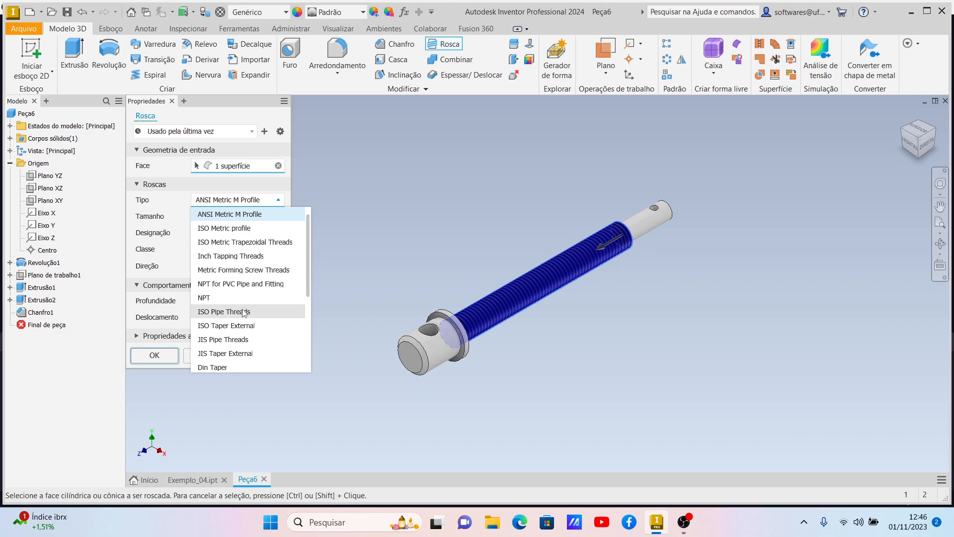
scroll(243, 313, "down", 2)
scroll(232, 313, "down", 1)
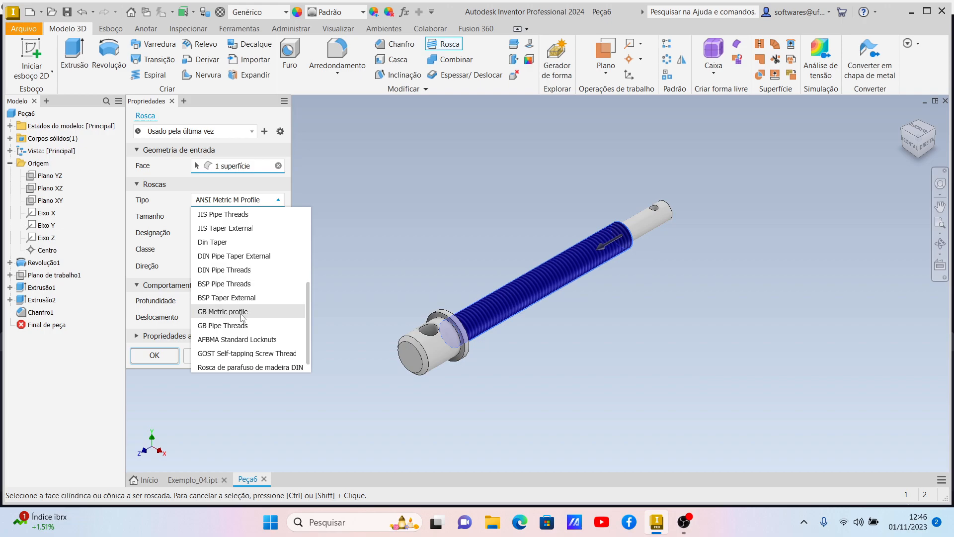
left_click(401, 241)
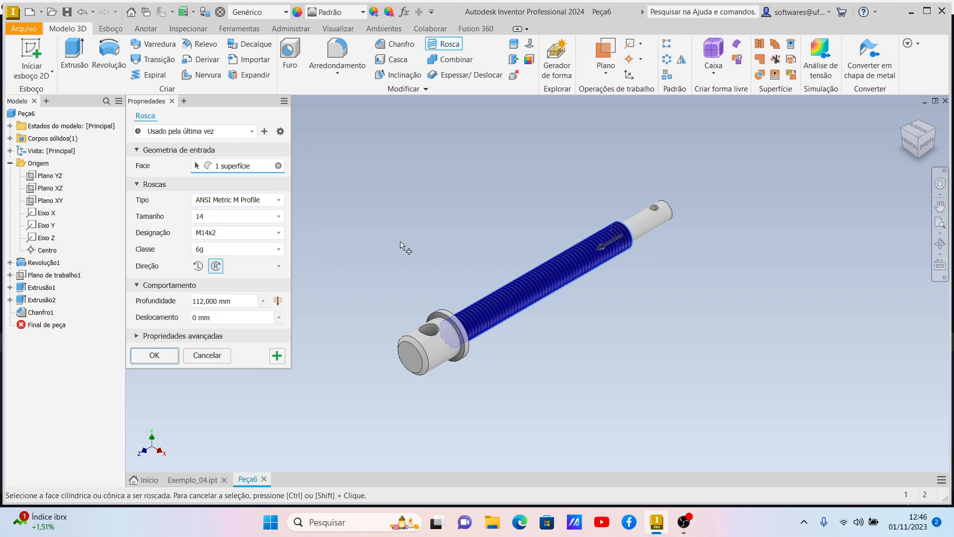
left_click(278, 217)
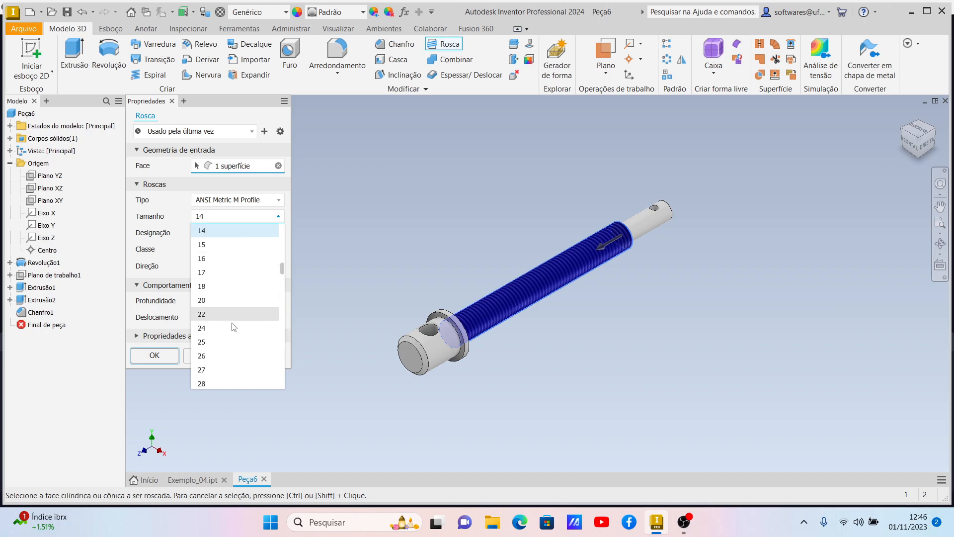
left_click(338, 297)
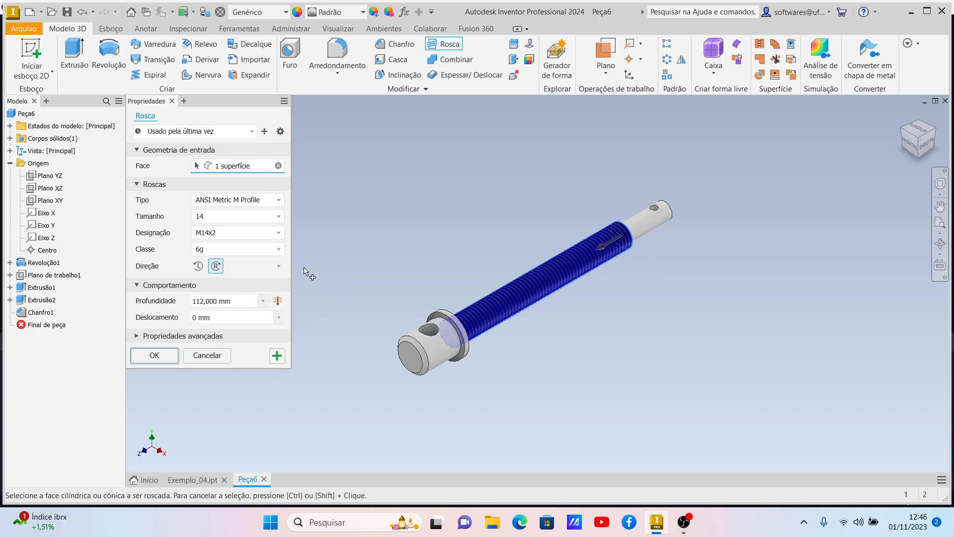
left_click(277, 233)
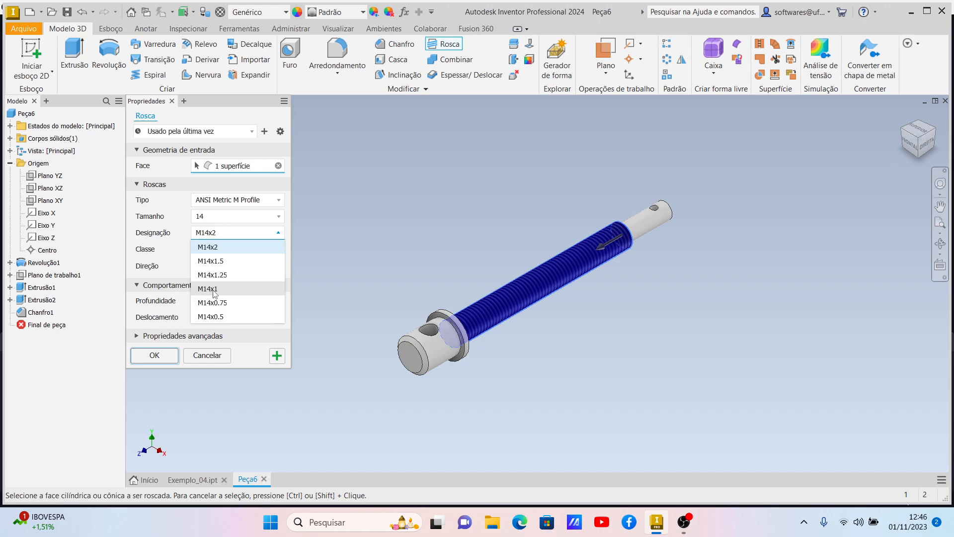
left_click(336, 274)
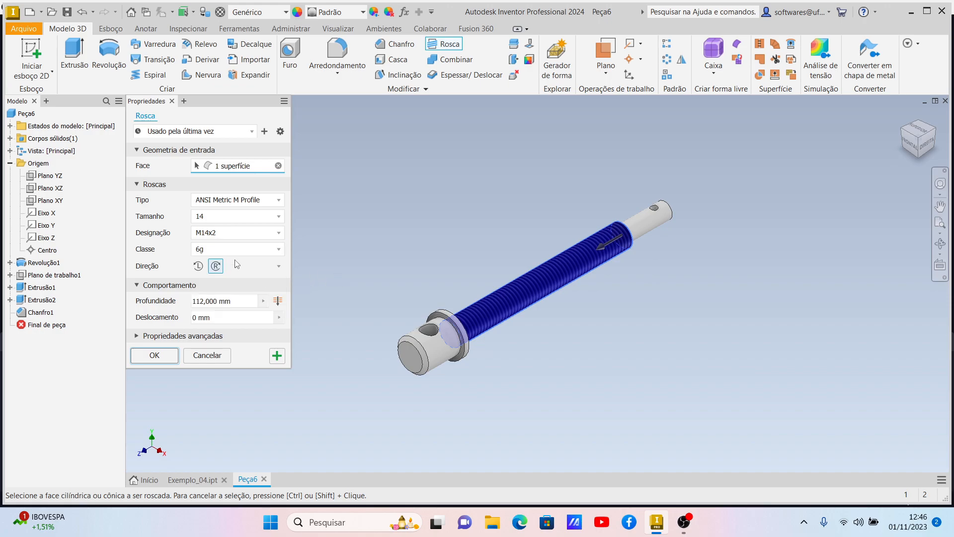
left_click(278, 250)
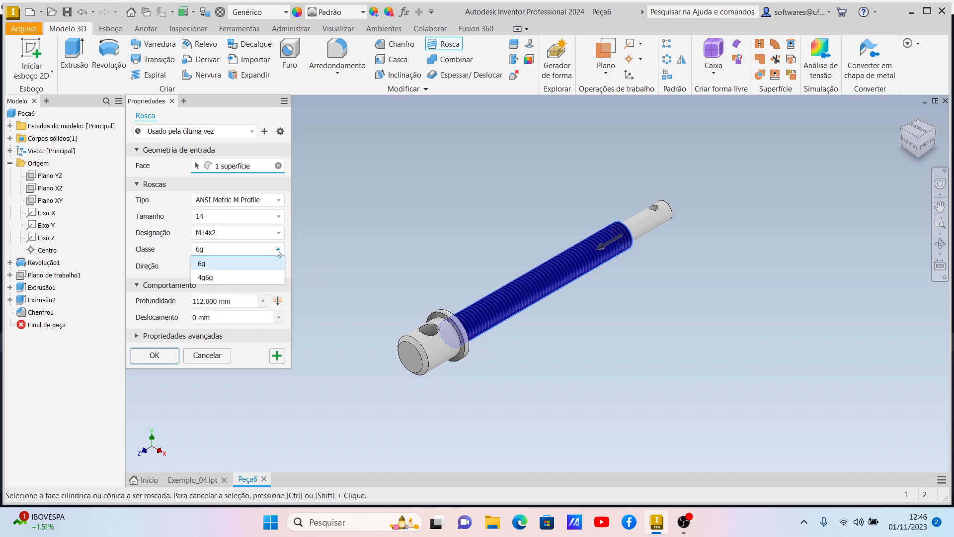
left_click(329, 239)
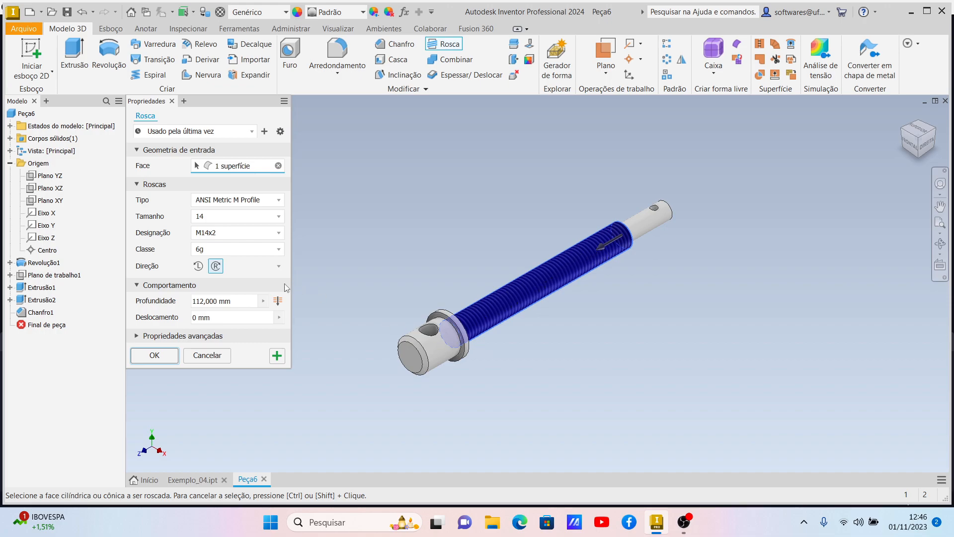
- Set the thread depth to 87 mm and create the thread on the shaft
left_click_drag(237, 301, 192, 302)
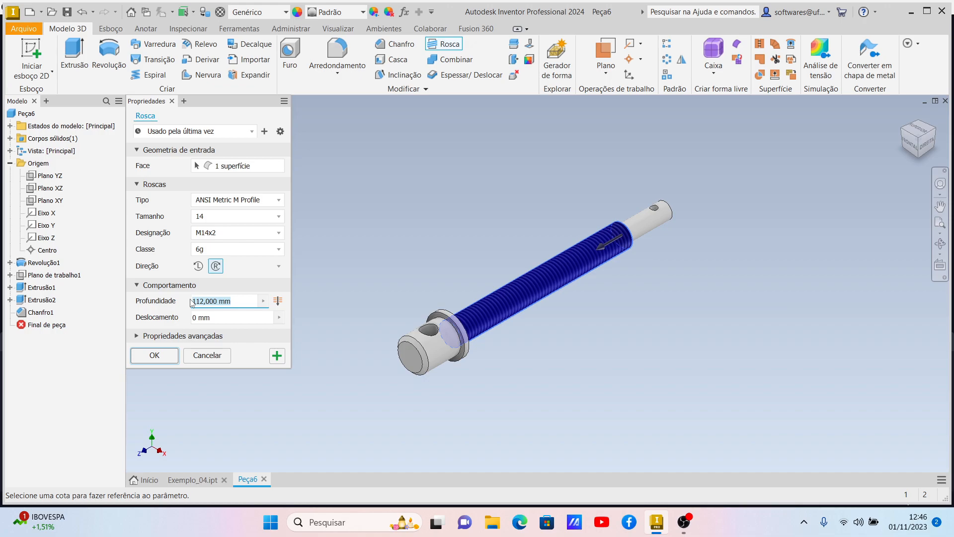
type("87")
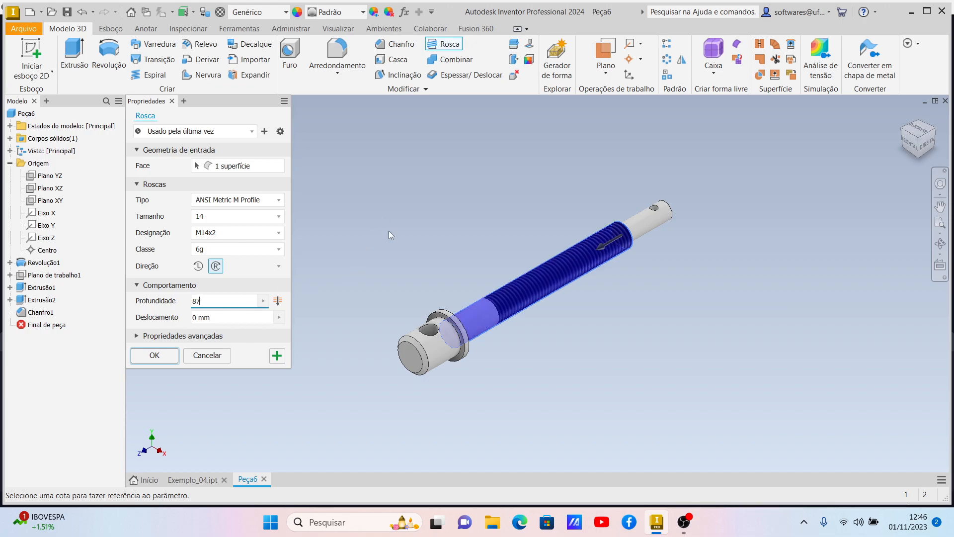
left_click(154, 356)
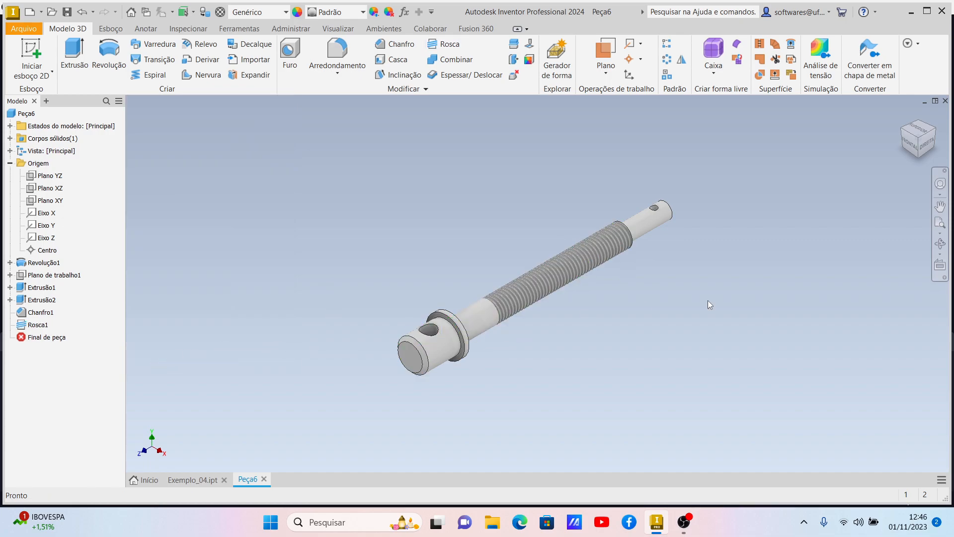